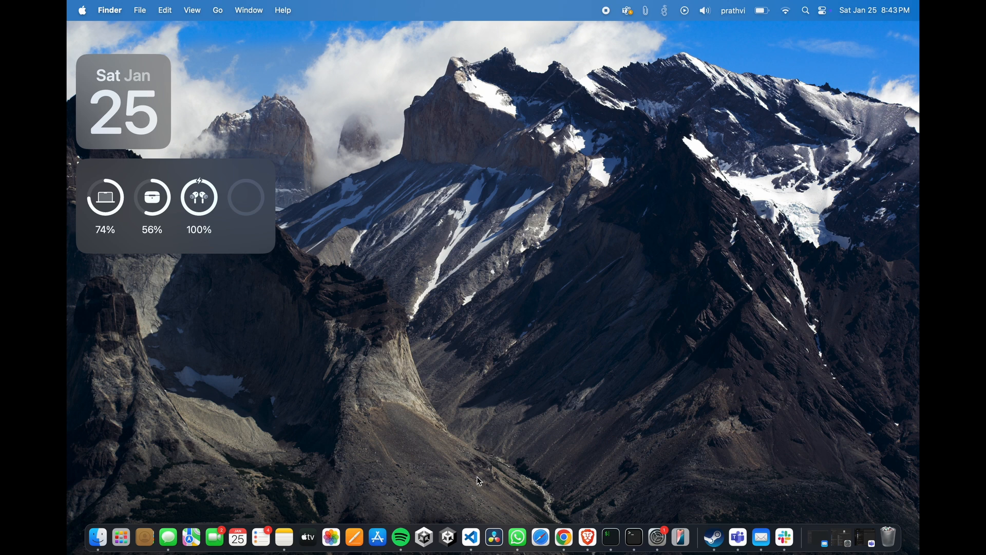
# Step: Switch to the AWS console in the browser, open the S3 service and start creating a new bucket
pyautogui.hotkey('ctrl', 'Right')
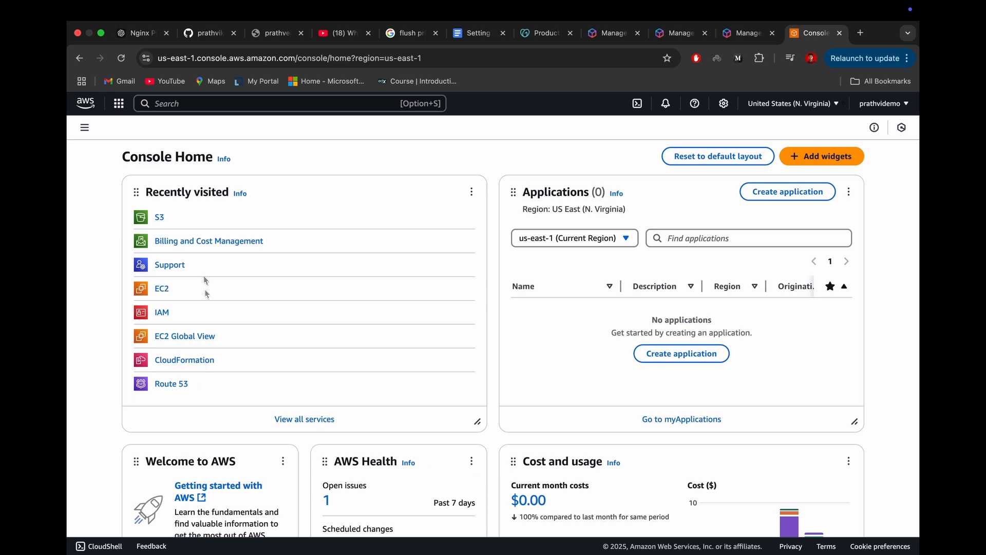
pyautogui.click(160, 217)
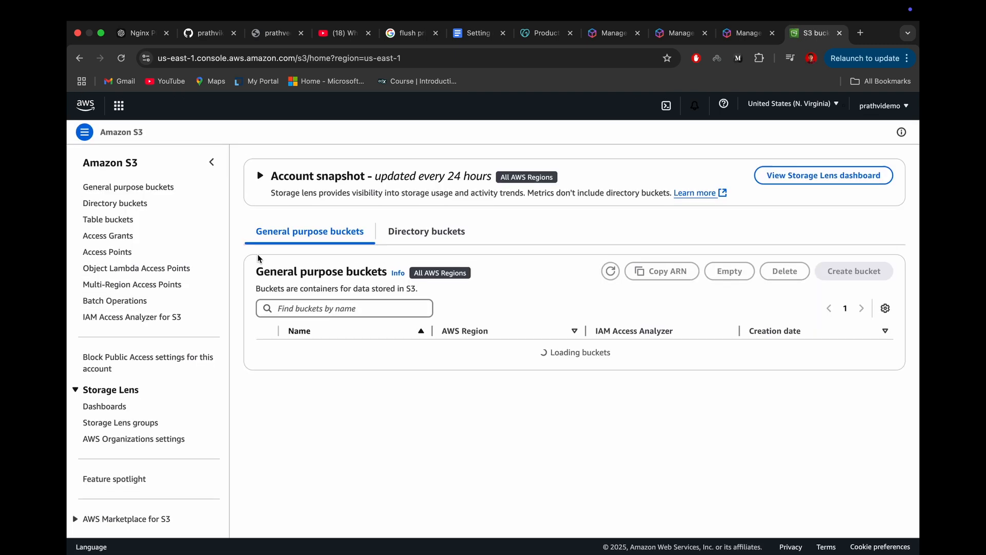
pyautogui.click(491, 39)
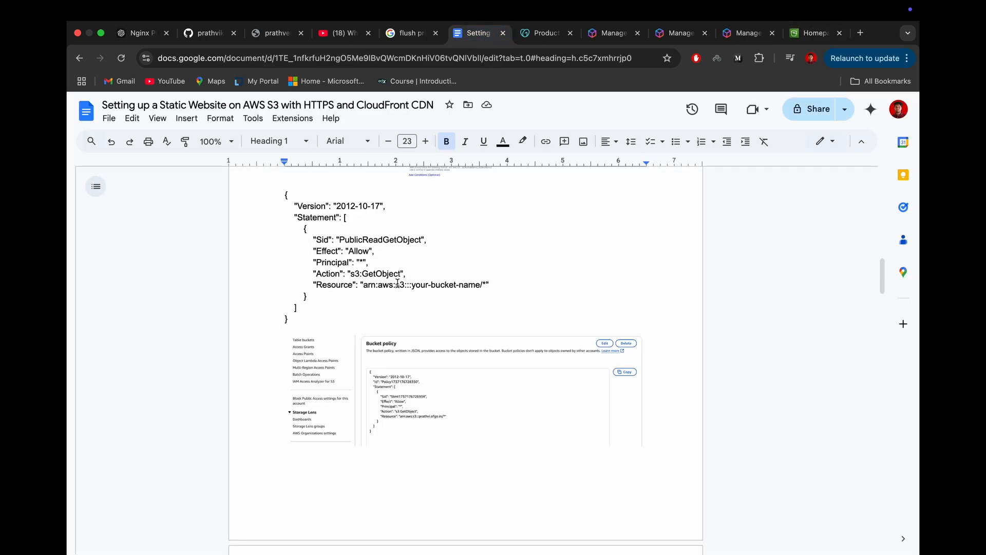
pyautogui.click(816, 33)
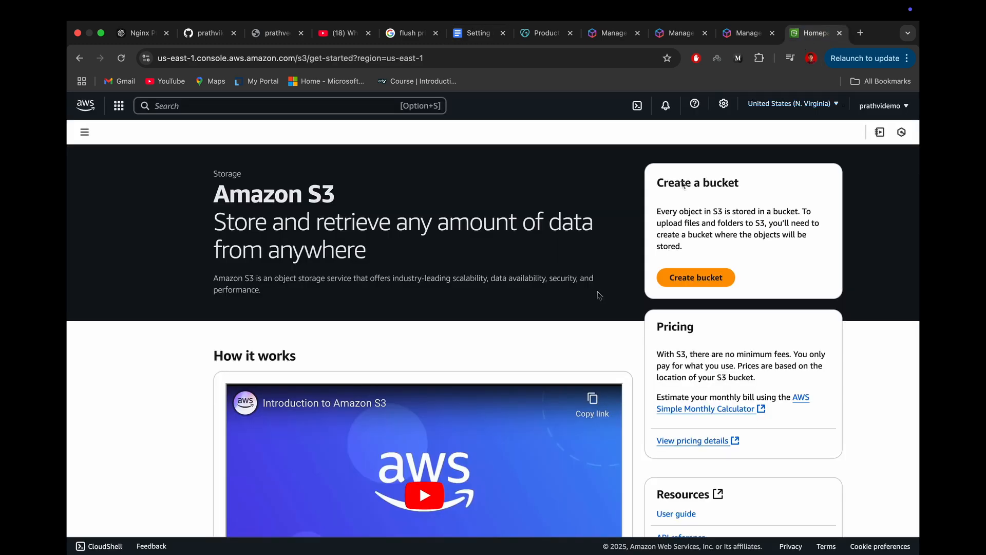
pyautogui.click(697, 278)
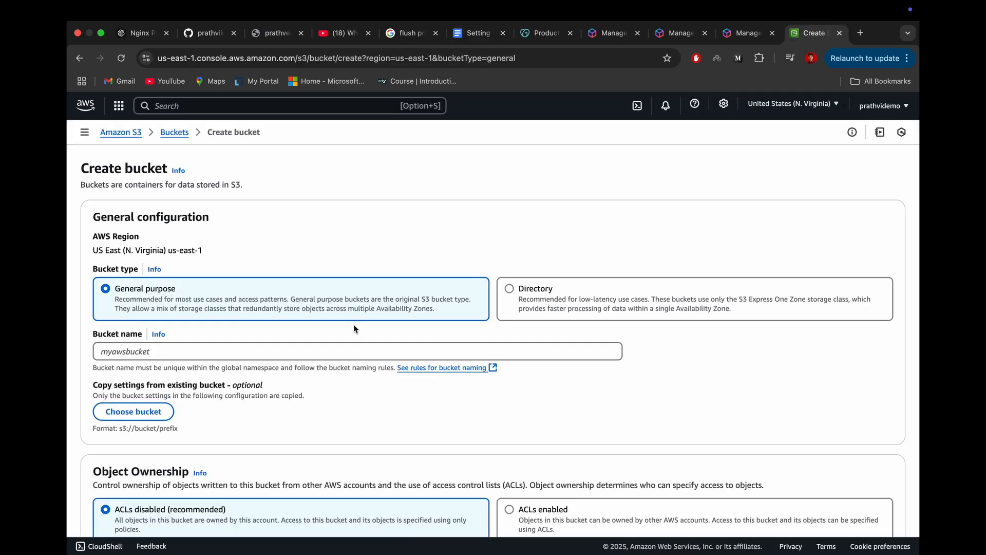
# Step: Name the general purpose bucket with "static-" followed by the account owner's first name
pyautogui.click(256, 356)
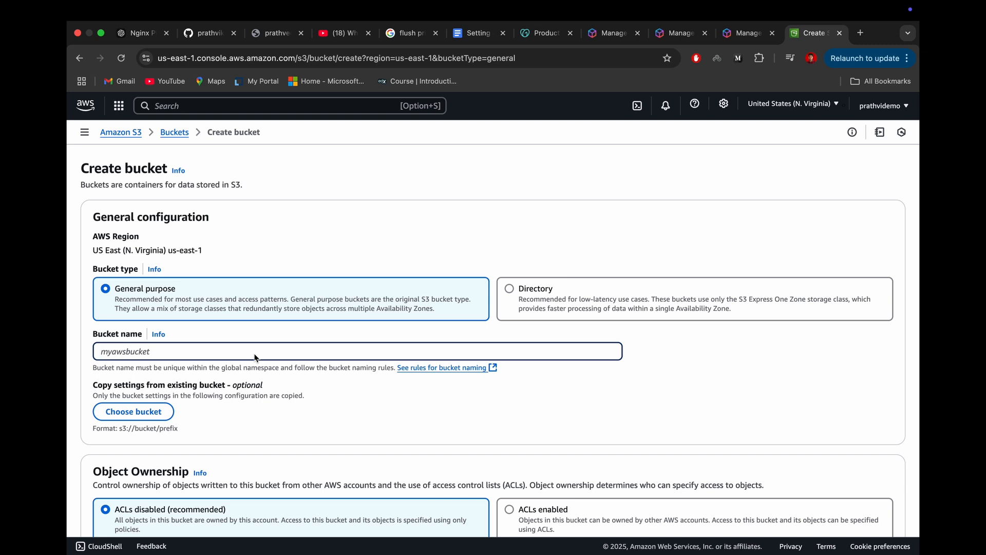
pyautogui.write('sts')
pyautogui.write('rathvi')
# Step: Turn off Block all public access for the bucket and acknowledge that its objects might become public
pyautogui.scroll(-2, 493, 328)
pyautogui.scroll(-10, 493, 329)
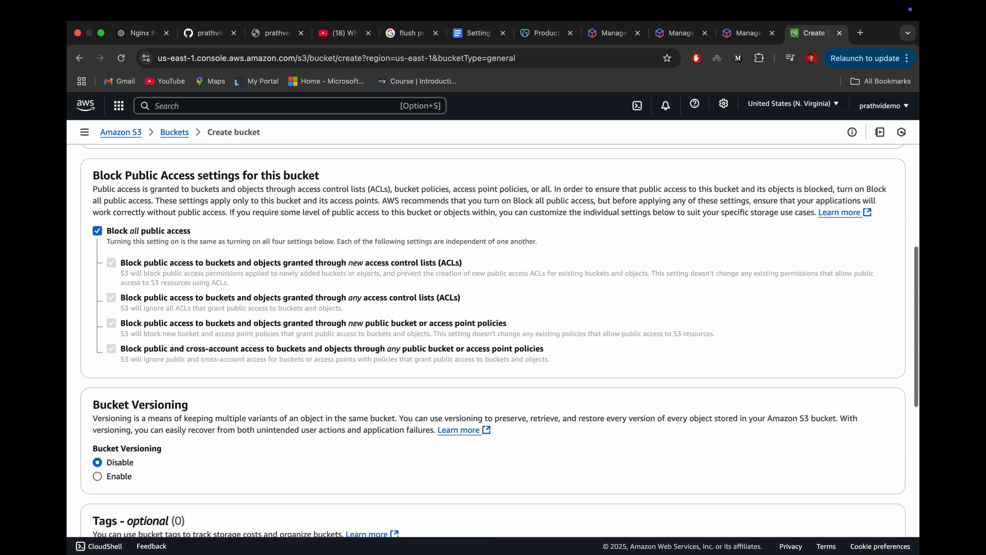
pyautogui.click(97, 231)
pyautogui.click(121, 423)
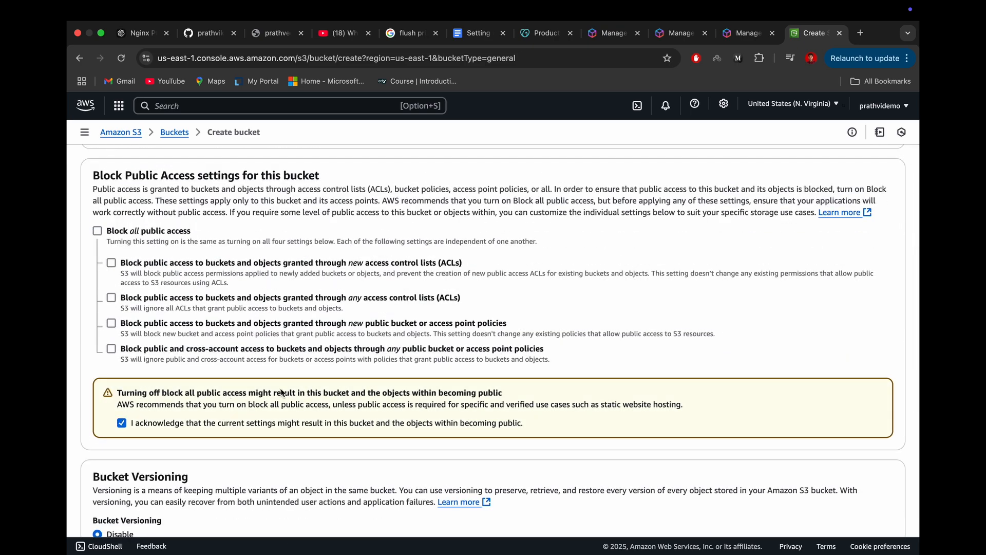
pyautogui.scroll(-1, 300, 386)
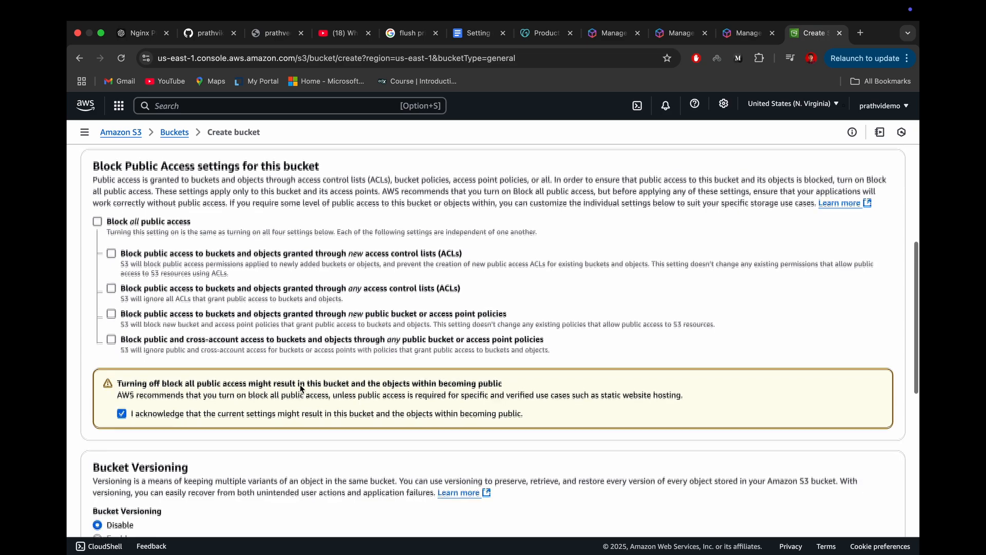
pyautogui.scroll(1, 301, 389)
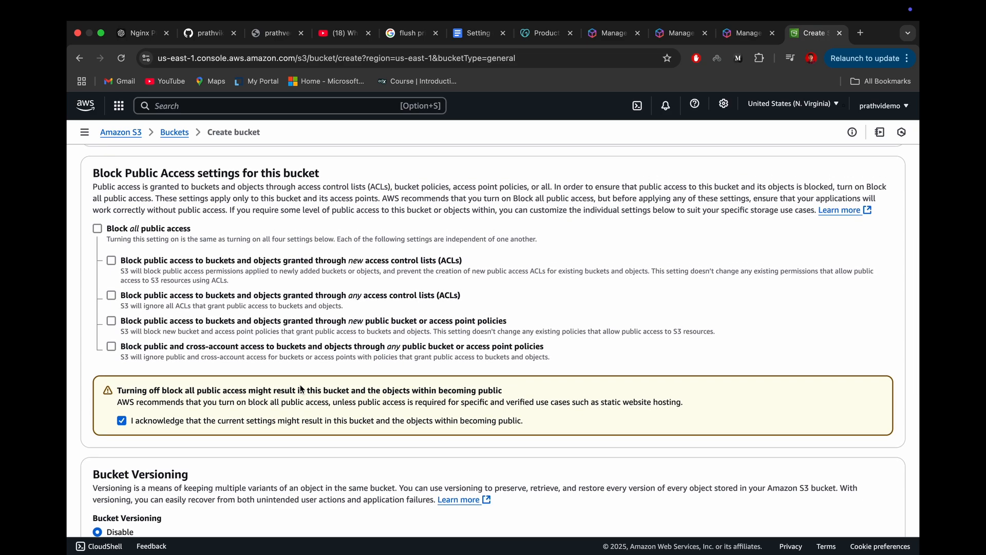
pyautogui.scroll(-2, 301, 389)
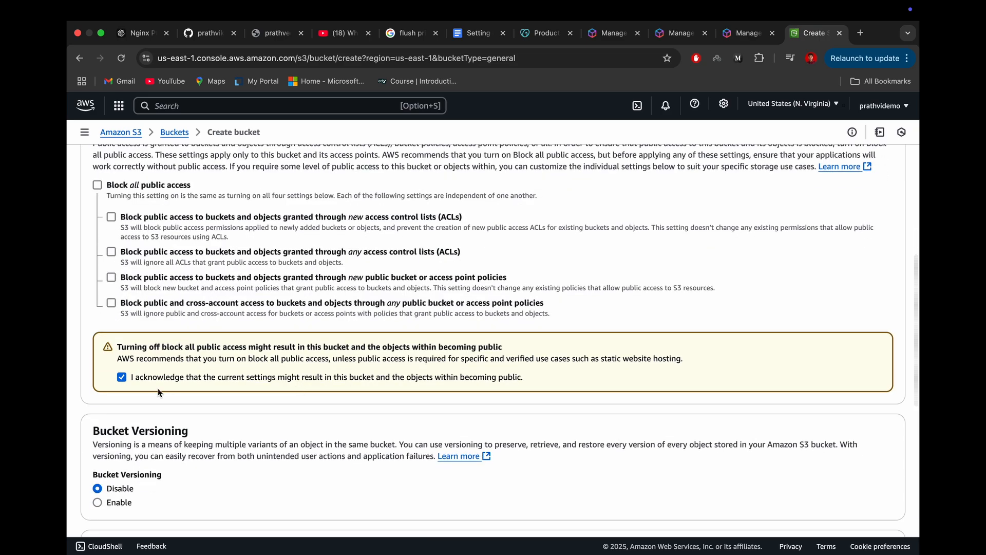
# Step: Try to create the bucket with the default encryption settings and check the API response
pyautogui.scroll(-15, 156, 393)
pyautogui.click(864, 505)
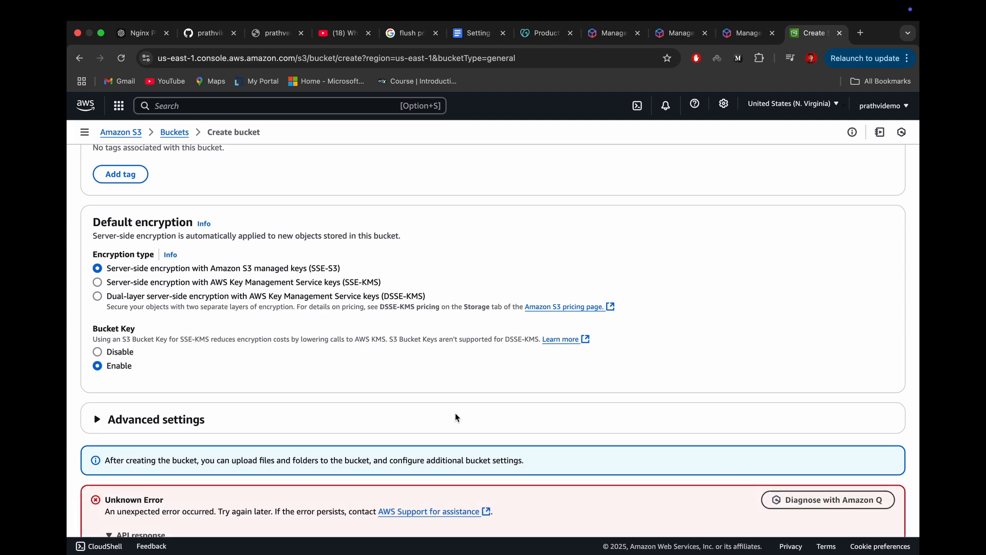
pyautogui.scroll(-2, 456, 418)
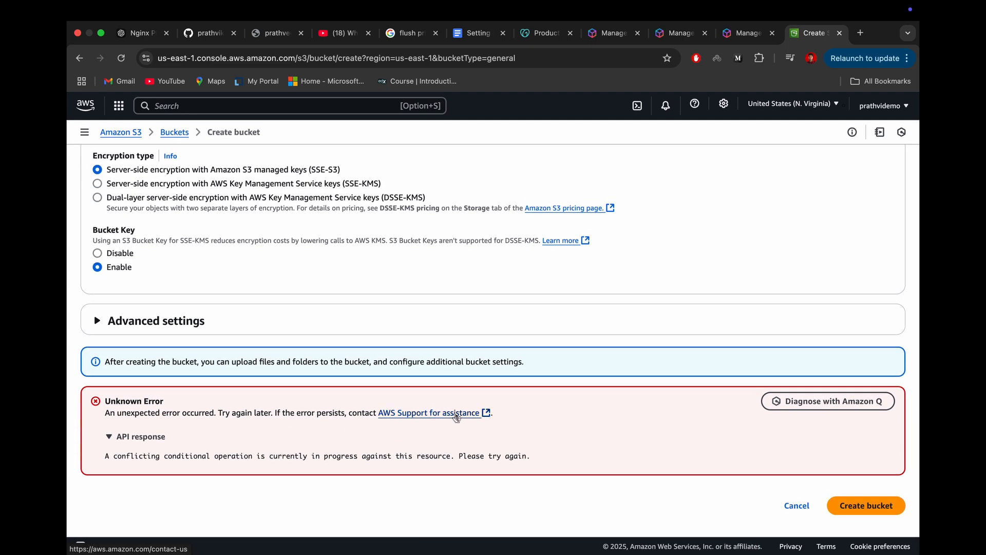
pyautogui.click(115, 438)
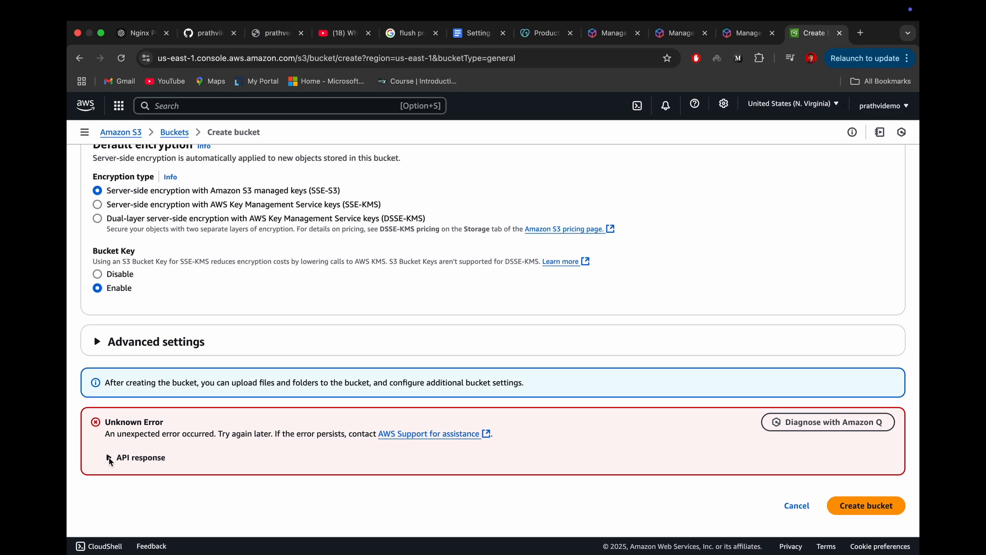
# Step: Remove the hyphen from the bucket name and create the bucket
pyautogui.scroll(10, 109, 462)
pyautogui.scroll(5, 110, 461)
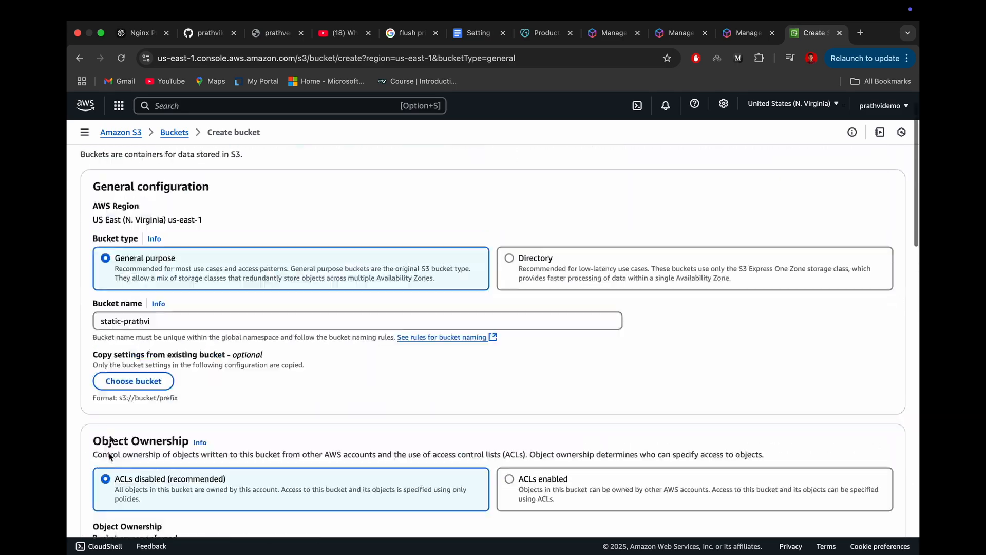
pyautogui.click(123, 320)
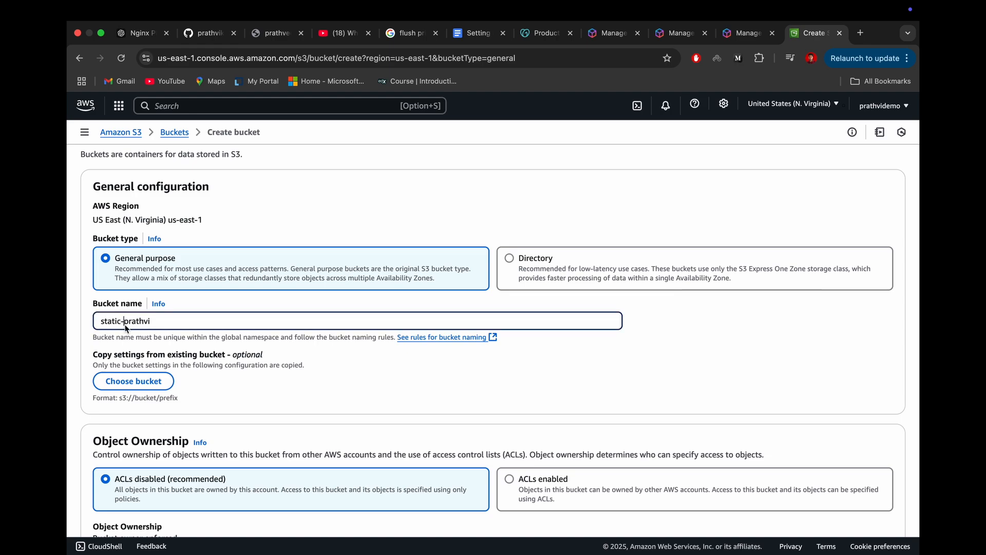
pyautogui.press('BackSpace')
pyautogui.scroll(-15, 720, 438)
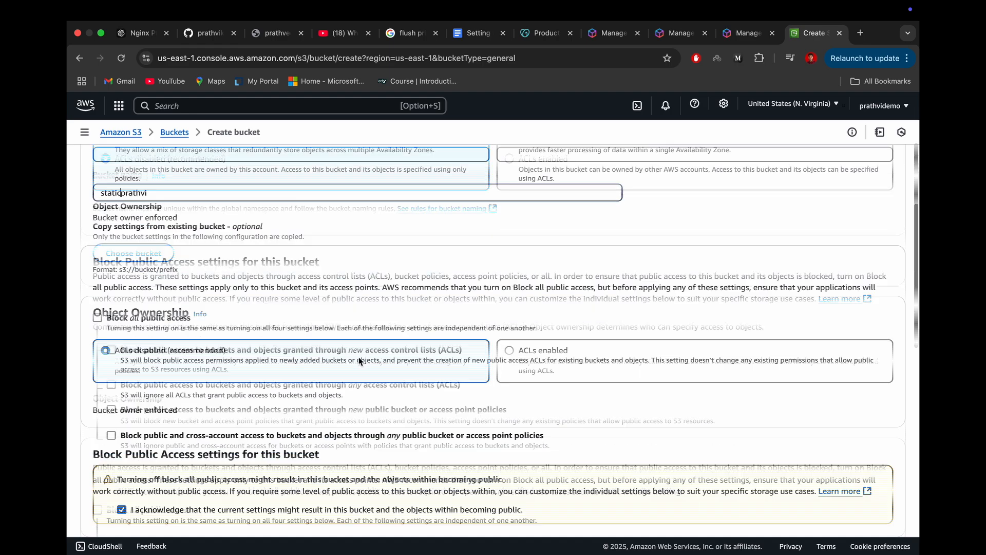
pyautogui.click(855, 512)
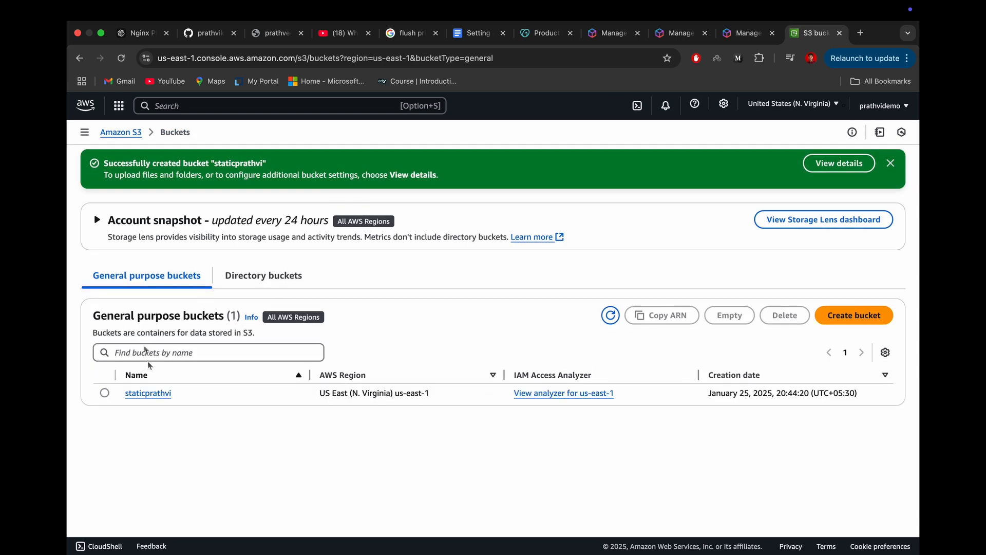
# Step: Open the new bucket, start an upload and add the file results.html from the recent files
pyautogui.click(147, 394)
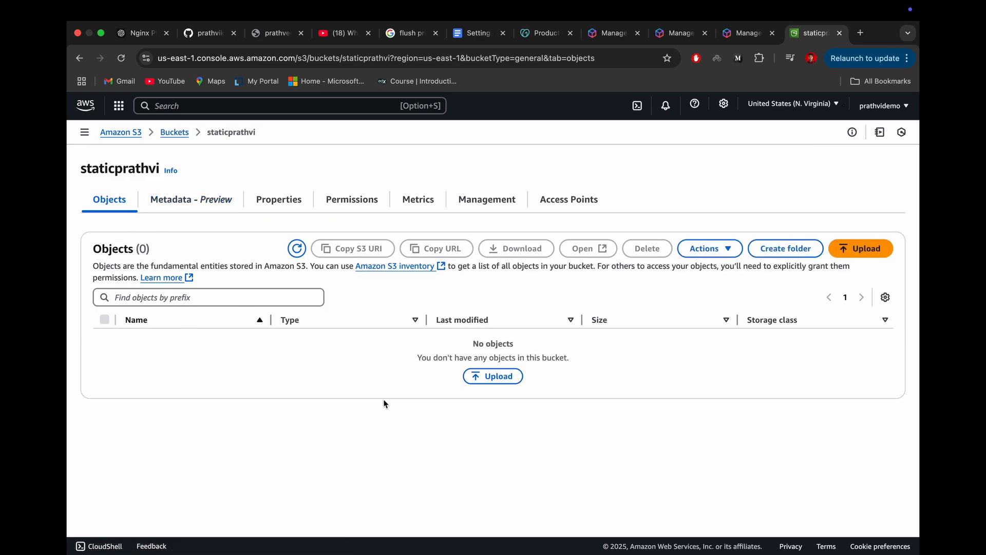
pyautogui.click(494, 378)
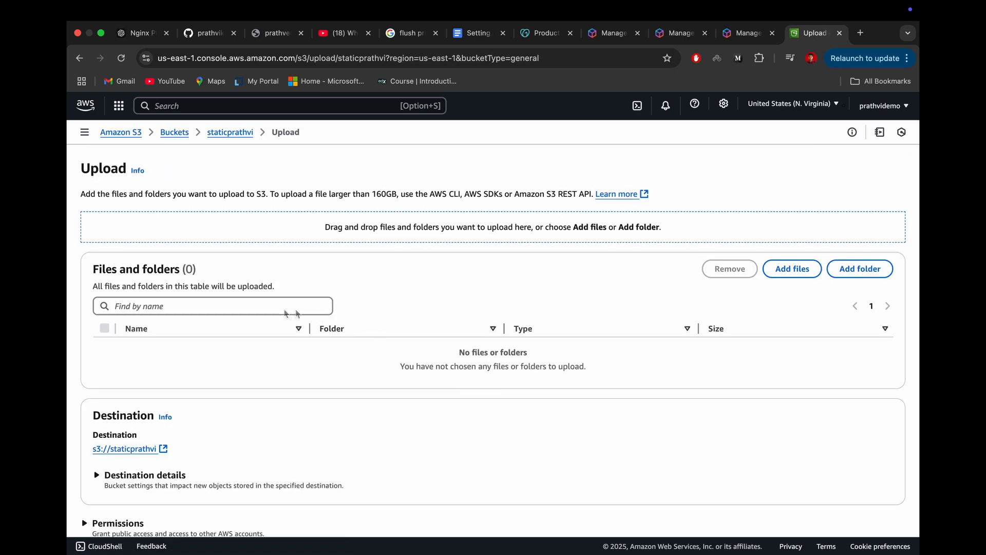
pyautogui.click(800, 272)
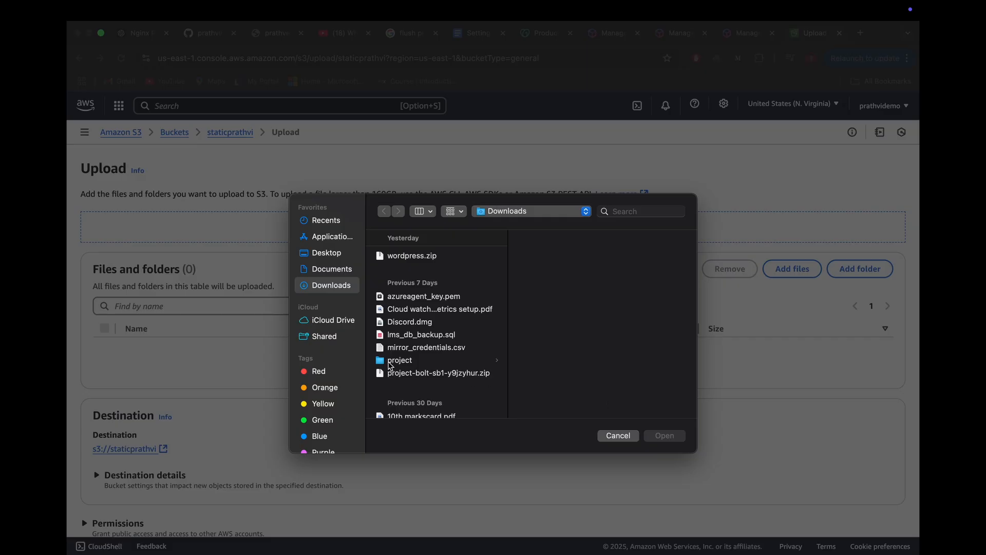
pyautogui.click(327, 221)
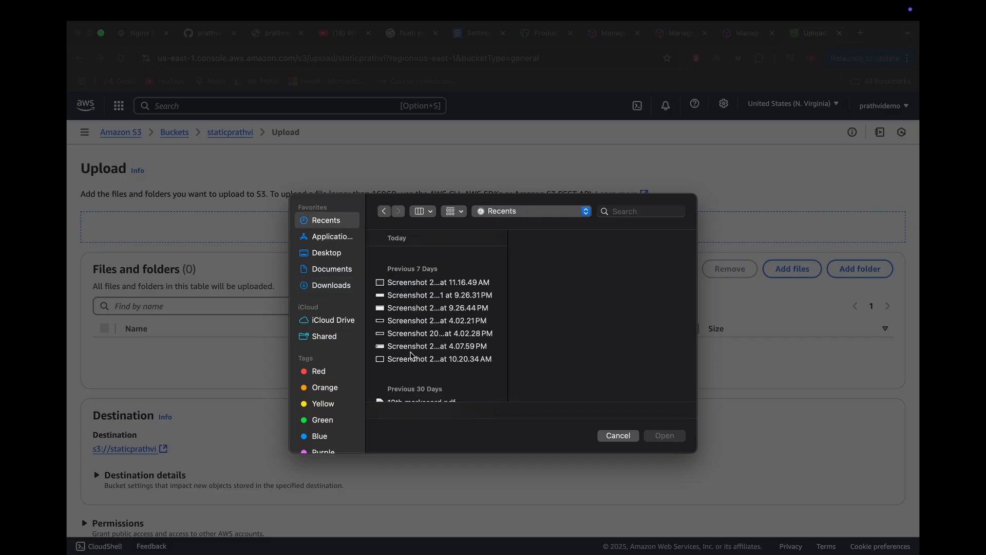
pyautogui.scroll(-2, 413, 355)
pyautogui.scroll(-10, 412, 355)
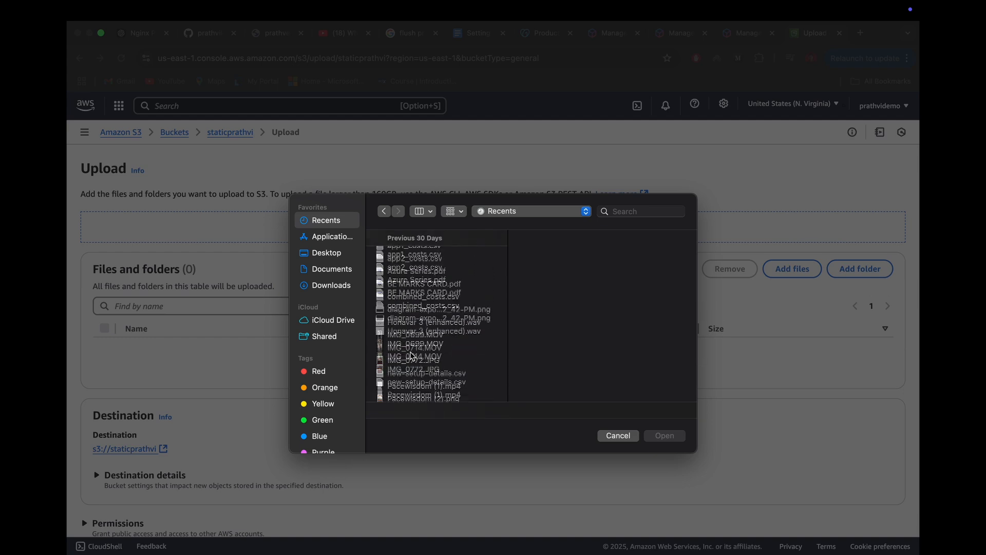
pyautogui.scroll(-5, 413, 355)
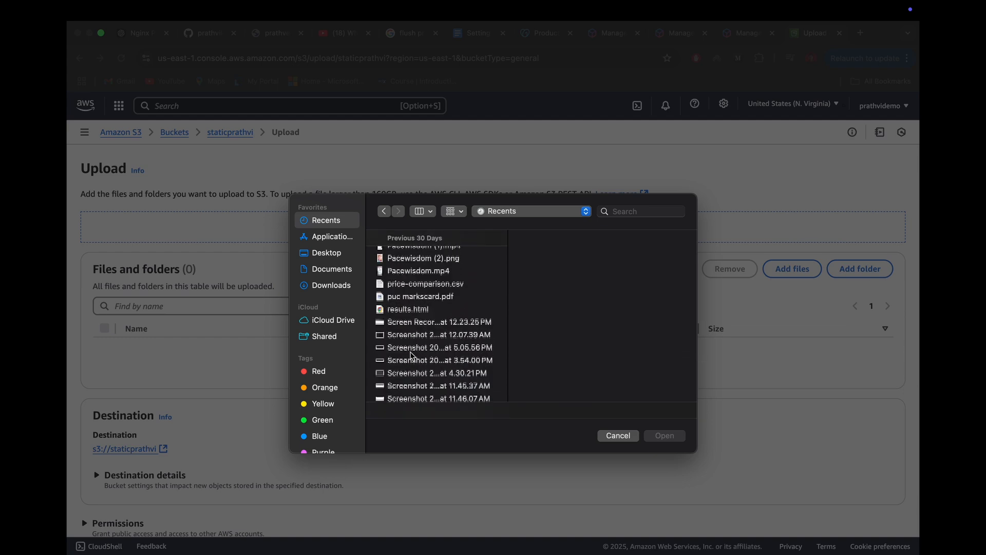
pyautogui.click(411, 311)
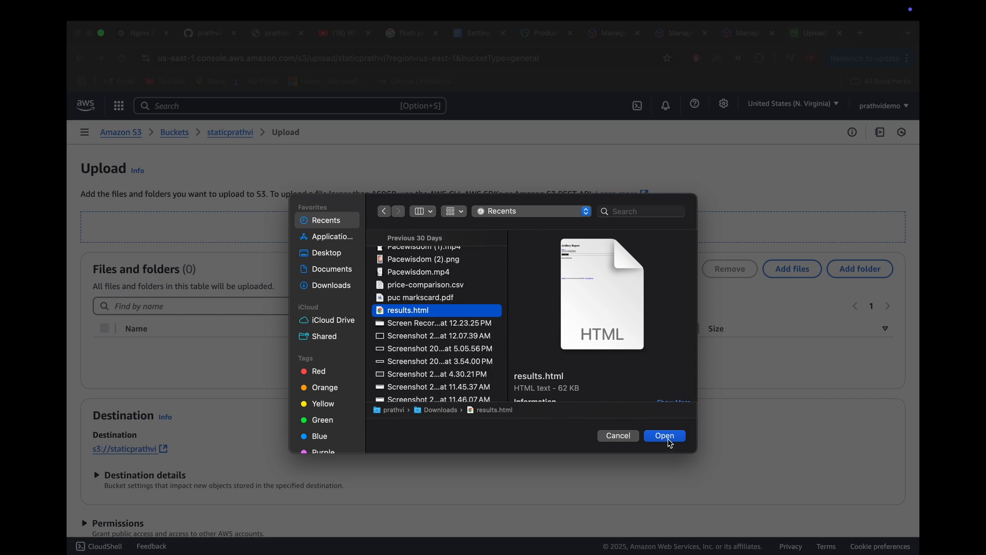
pyautogui.click(665, 437)
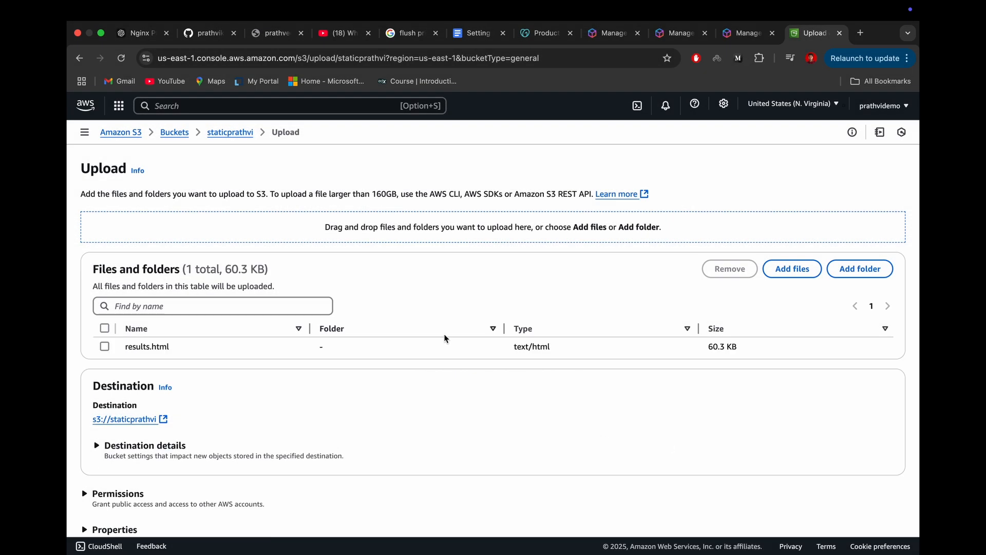
# Step: Upload results.html to the bucket and close the upload status page
pyautogui.scroll(-3, 446, 338)
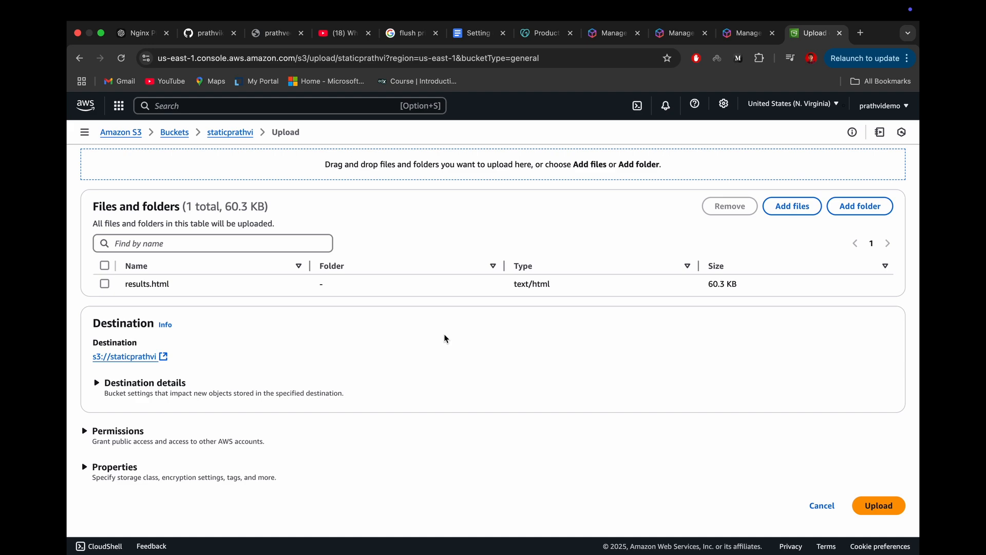
pyautogui.scroll(1, 446, 338)
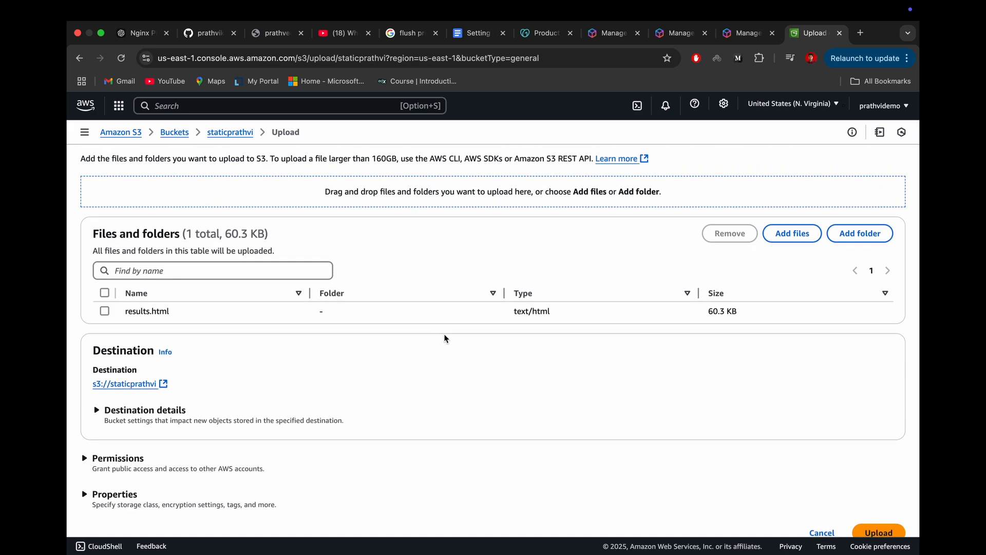
pyautogui.scroll(-1, 716, 423)
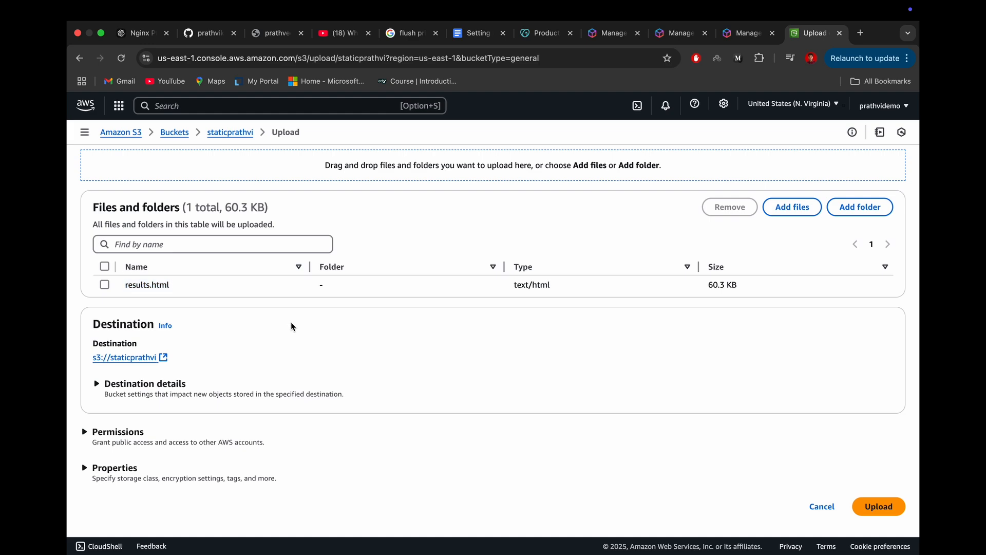
pyautogui.scroll(-1, 291, 322)
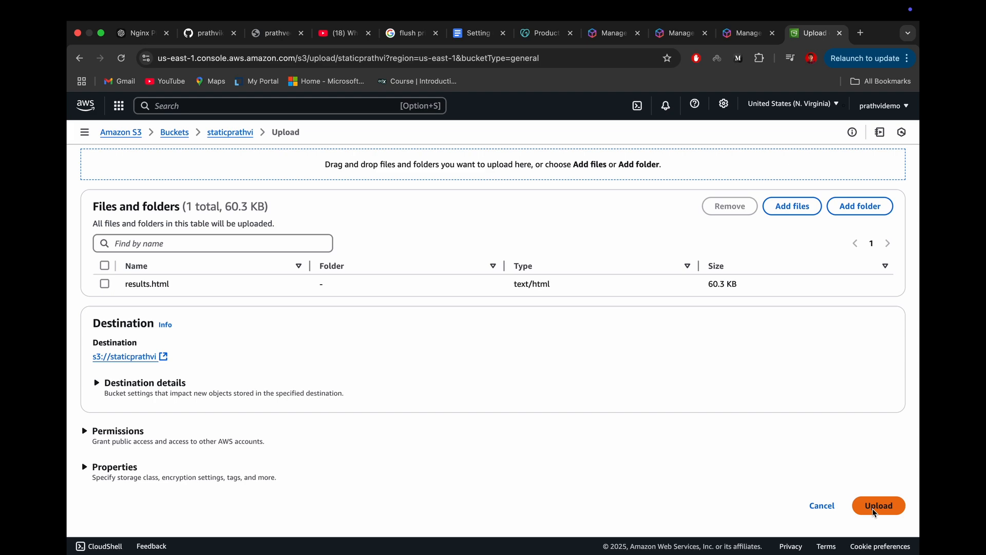
pyautogui.click(874, 510)
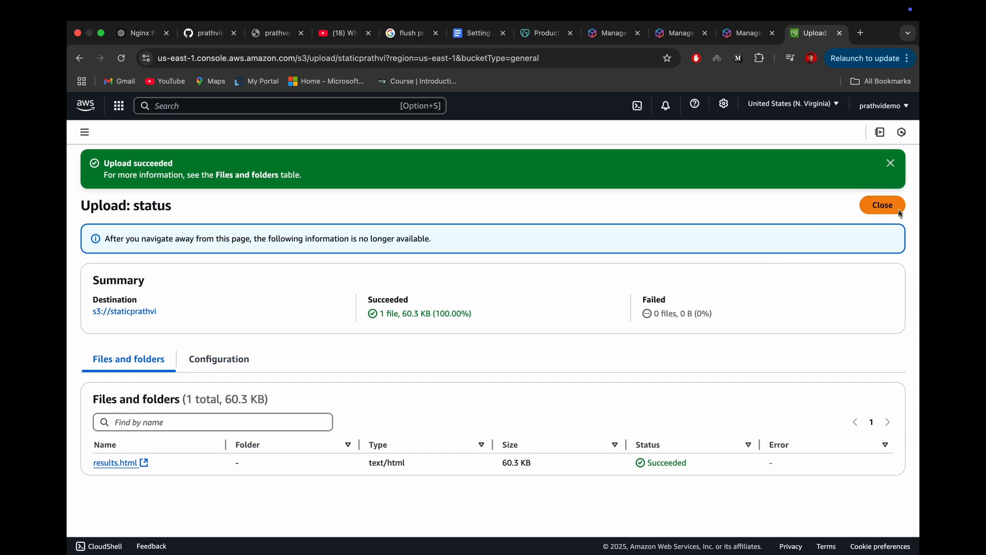
pyautogui.click(882, 206)
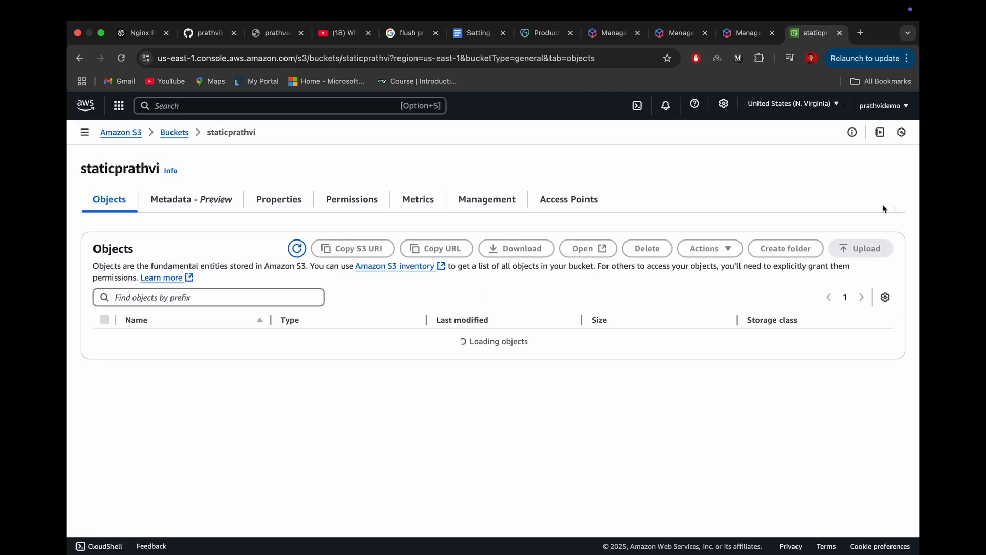
# Step: Open the static website hosting settings of the staticprathvi bucket and save them with the Disable option
pyautogui.click(297, 208)
pyautogui.click(320, 197)
pyautogui.scroll(-1, 314, 357)
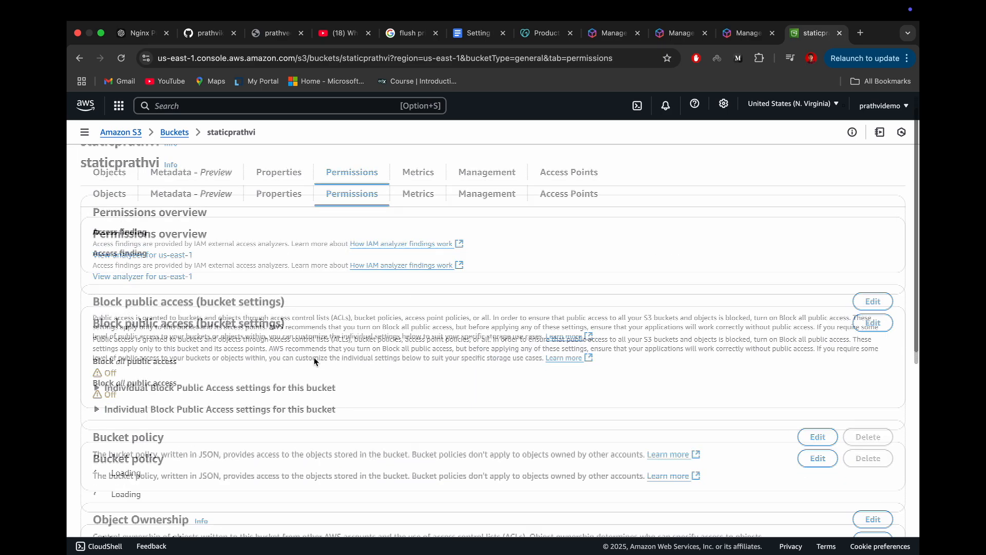
pyautogui.scroll(-10, 313, 357)
pyautogui.scroll(10, 315, 357)
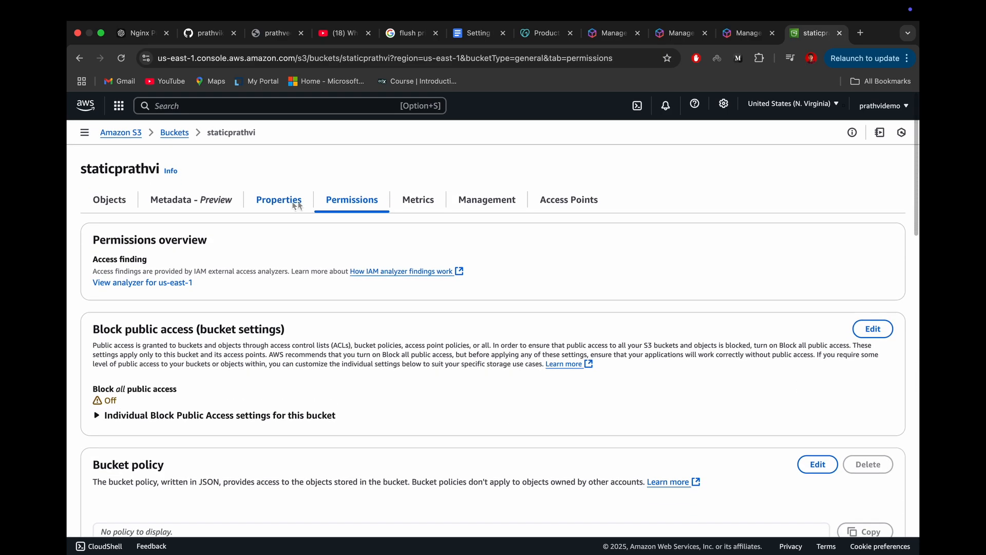
pyautogui.click(297, 206)
pyautogui.scroll(-15, 309, 341)
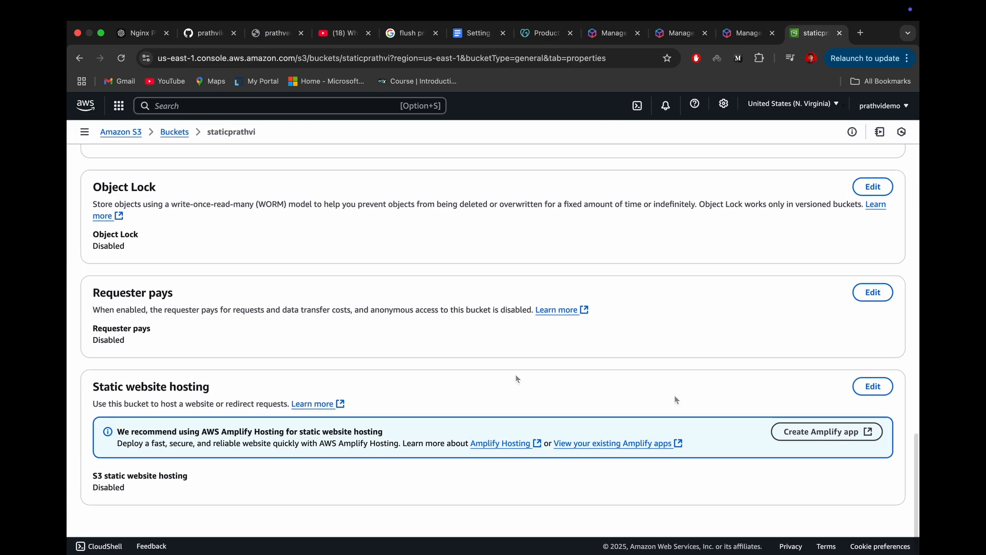
pyautogui.click(873, 386)
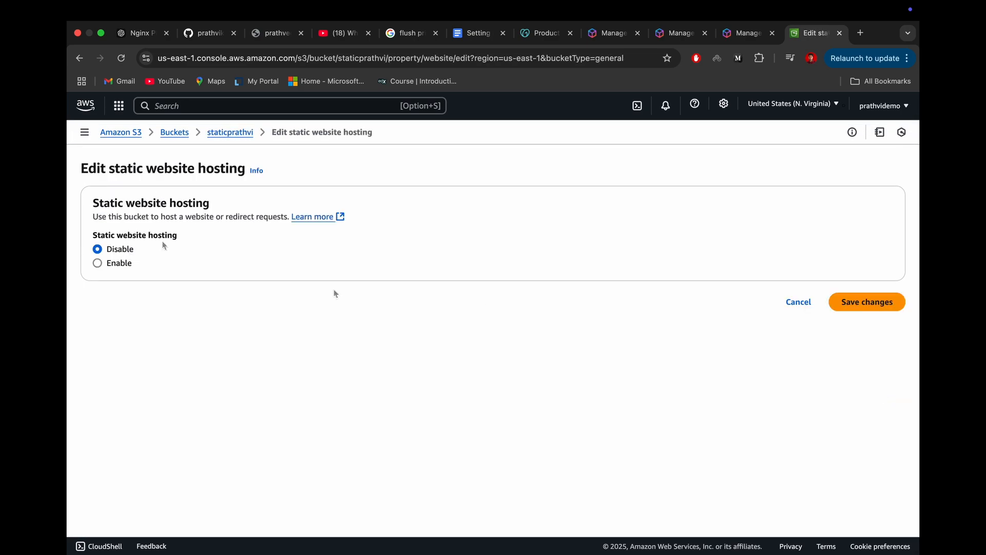
pyautogui.click(847, 308)
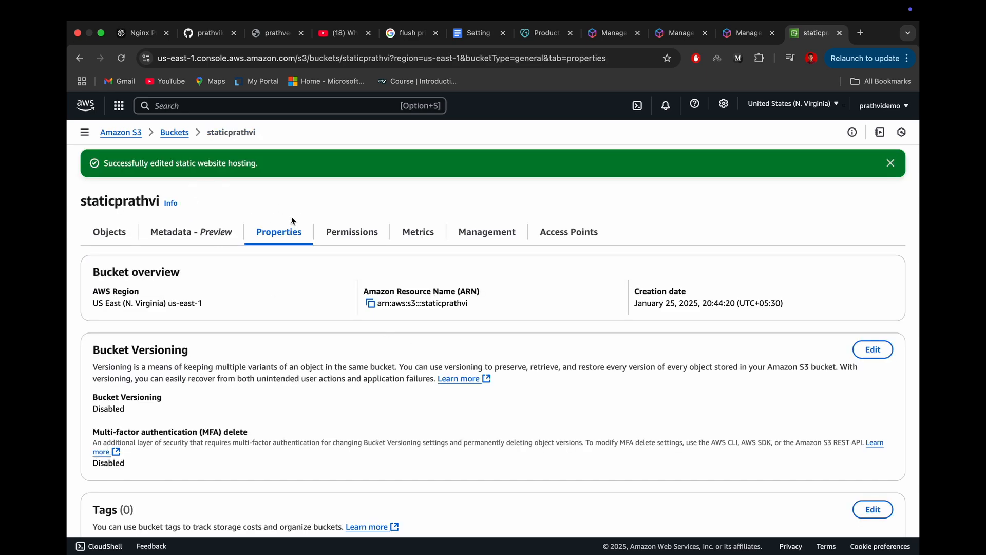
# Step: Review the bucket's permissions, including the block public access settings and the bucket policy
pyautogui.click(339, 231)
pyautogui.scroll(-3, 362, 349)
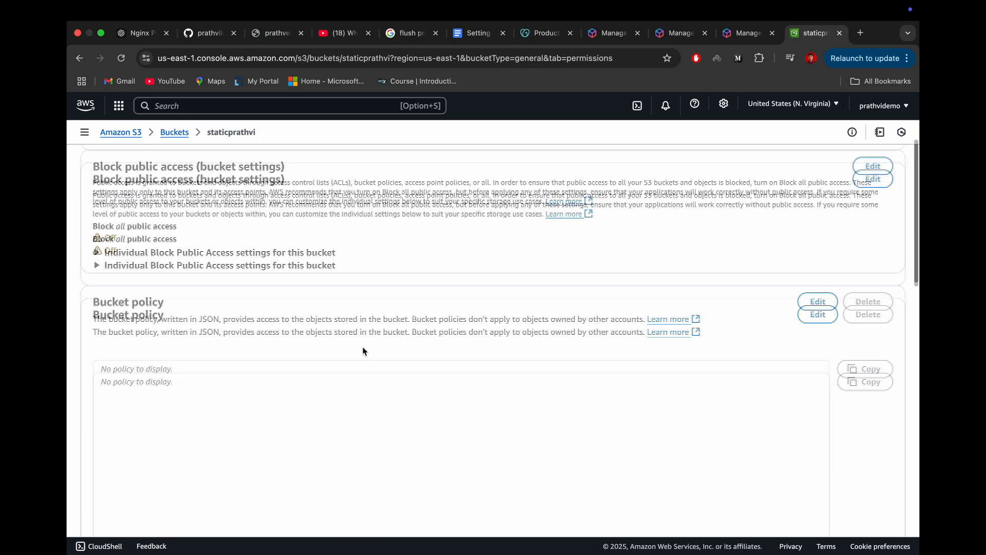
pyautogui.scroll(-3, 362, 349)
pyautogui.scroll(5, 362, 350)
pyautogui.scroll(-3, 362, 349)
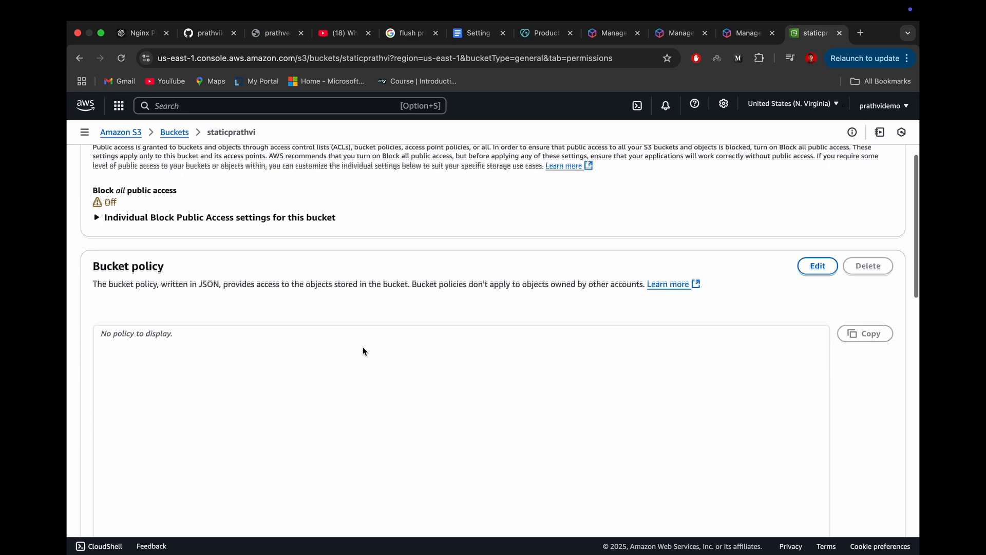
pyautogui.scroll(4, 363, 347)
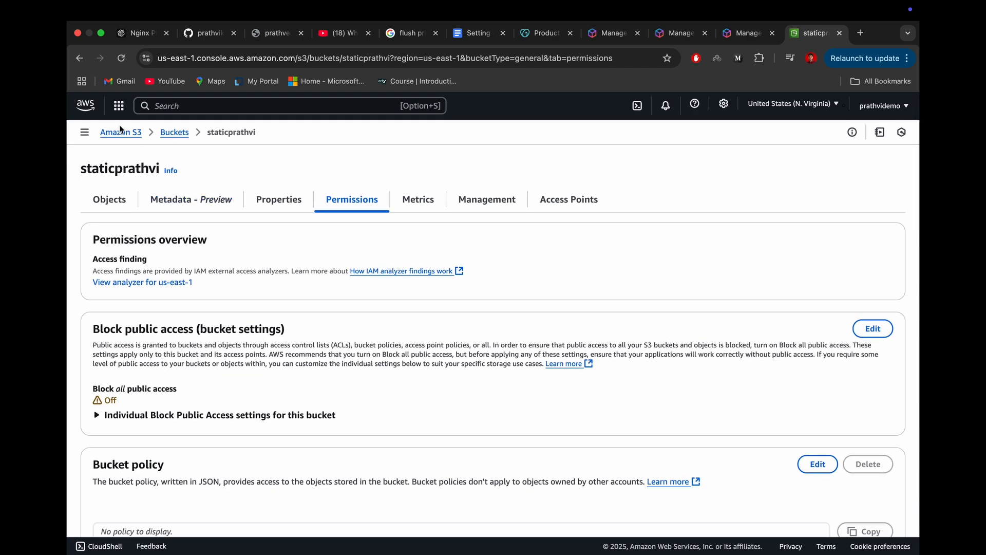
# Step: Leave the bucket, search the AWS services for ACM, open Certificate Manager and start a public certificate request
pyautogui.click(116, 133)
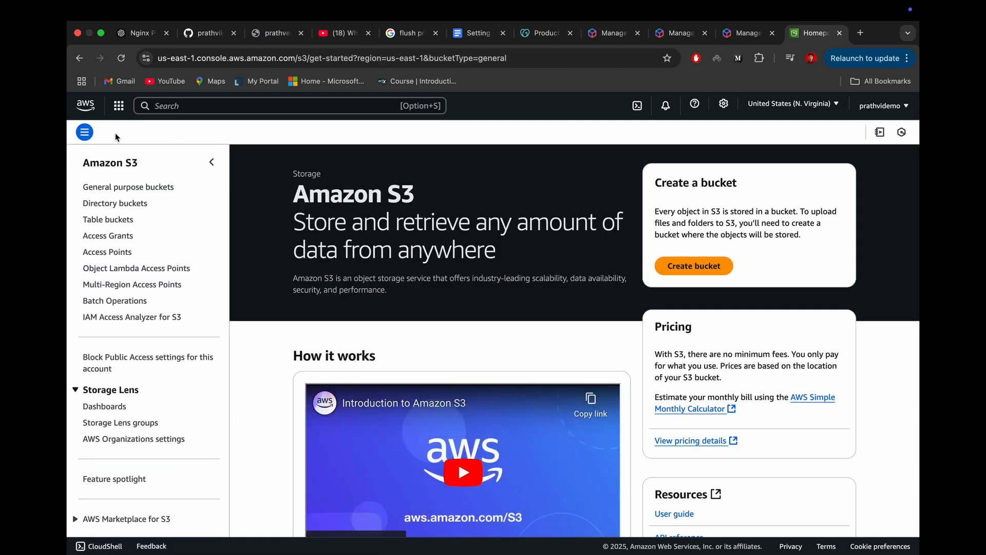
pyautogui.click(185, 100)
pyautogui.write('ACM-PCA')
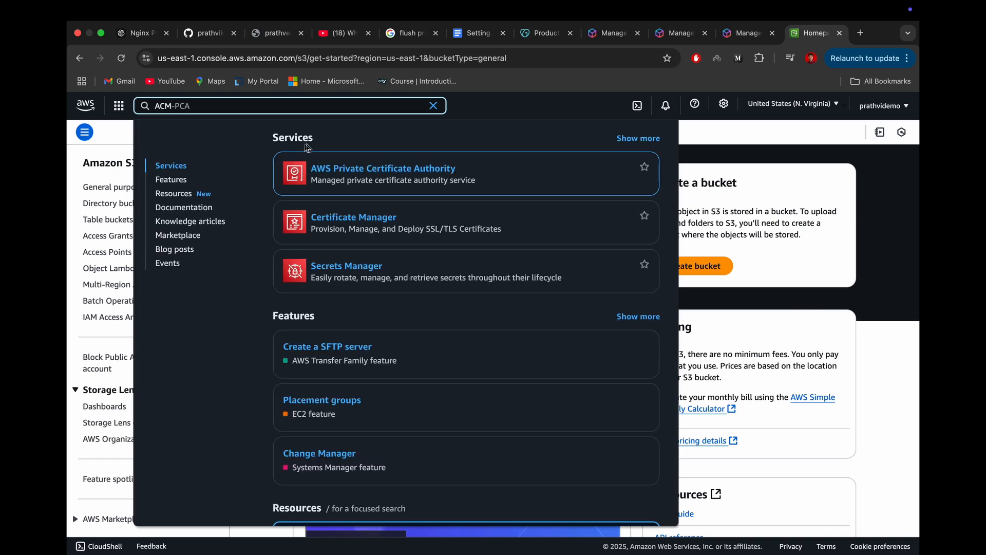
pyautogui.click(334, 221)
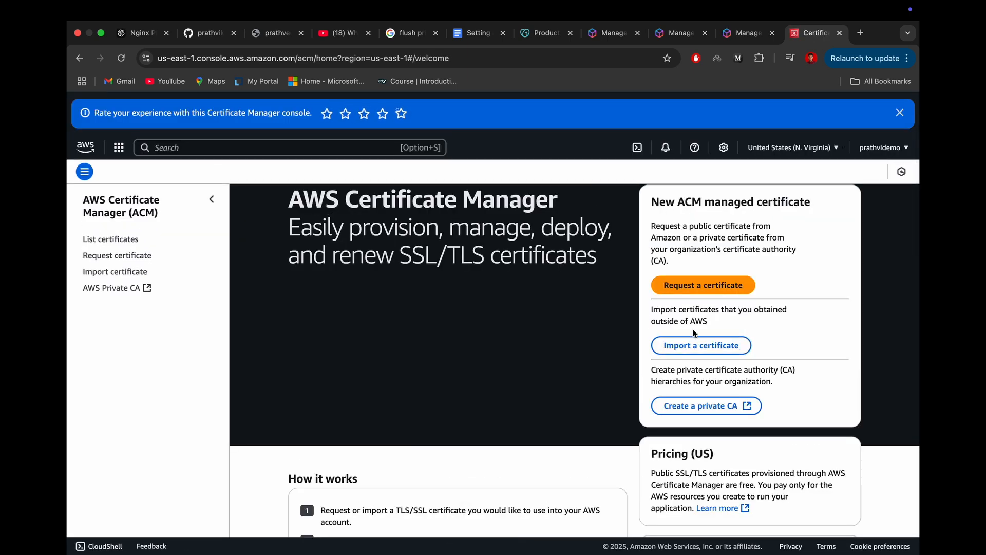
pyautogui.click(674, 290)
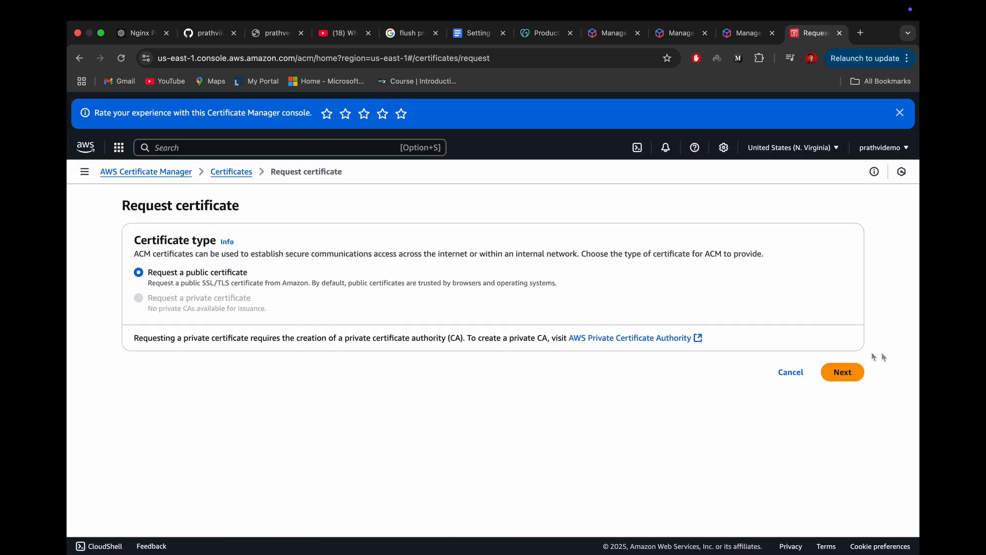
pyautogui.click(843, 370)
# Step: Enter s3.ofgo.in as the fully qualified domain name and request the certificate with DNS validation and RSA 2048
pyautogui.scroll(3, 418, 330)
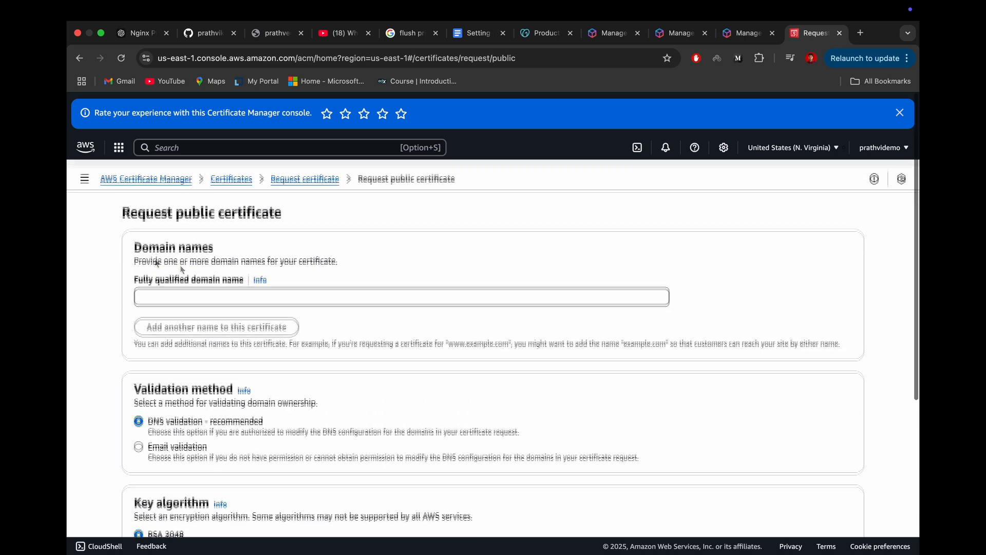
pyautogui.click(158, 290)
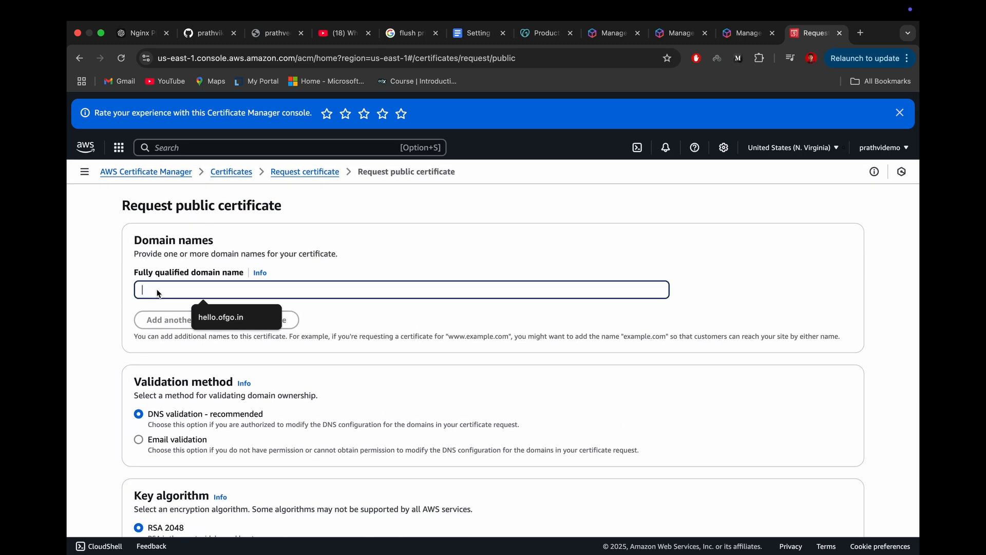
pyautogui.write('s3')
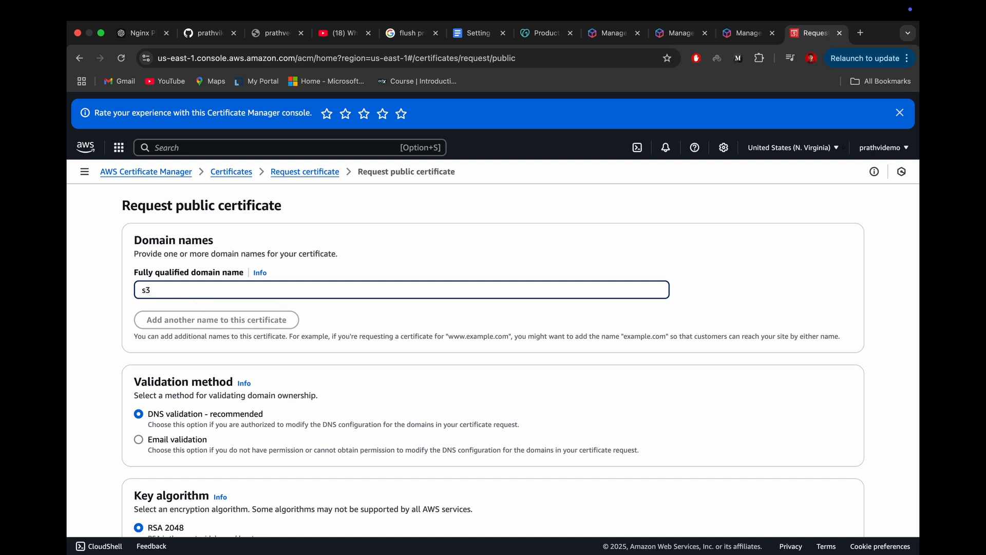
pyautogui.write('.ofgo.in')
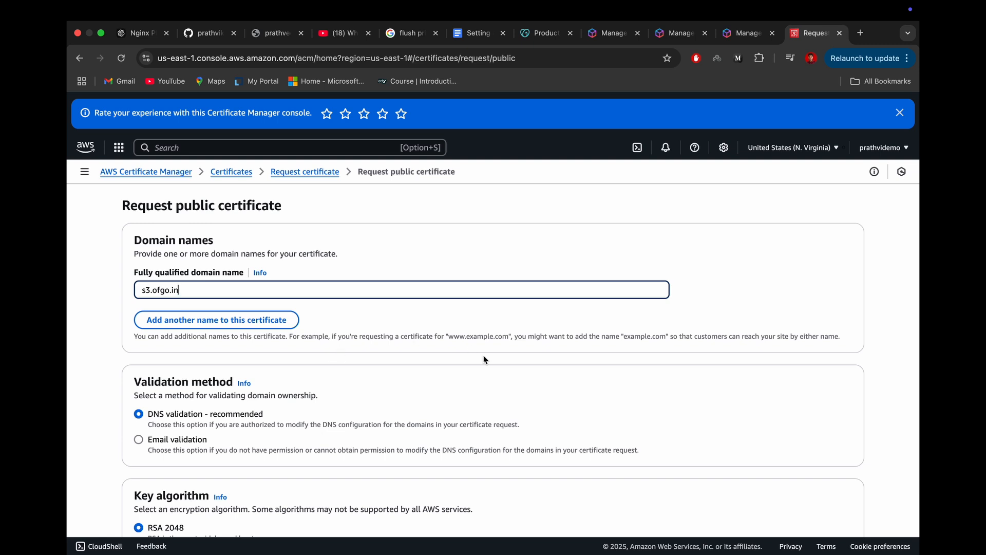
pyautogui.scroll(-1, 486, 360)
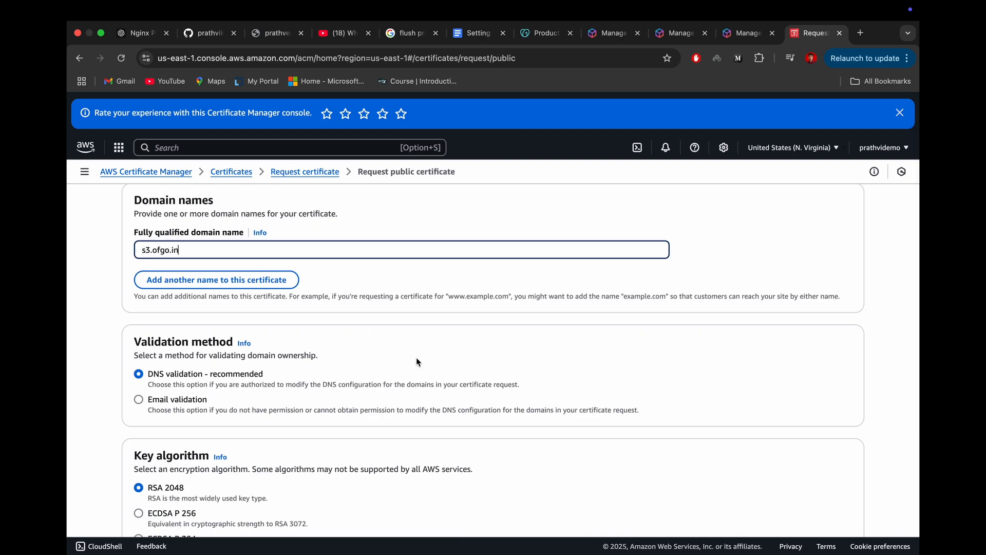
pyautogui.scroll(-2, 417, 363)
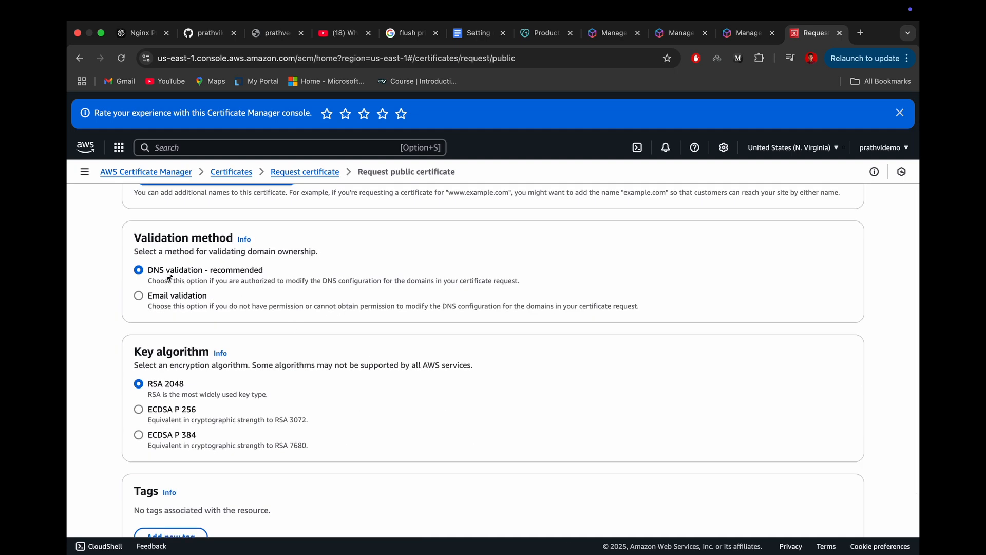
pyautogui.scroll(-2, 201, 279)
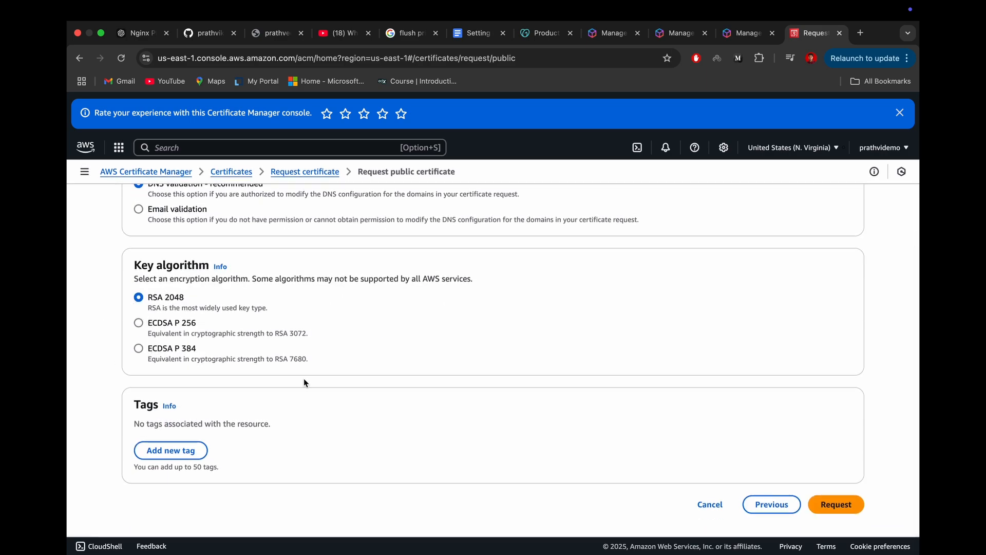
pyautogui.scroll(5, 303, 378)
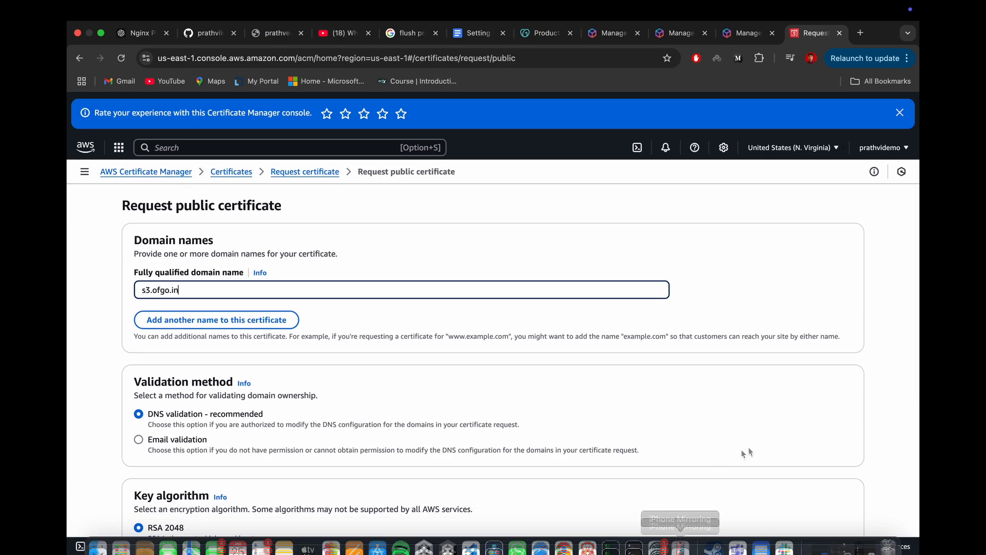
pyautogui.scroll(-5, 747, 452)
pyautogui.click(836, 502)
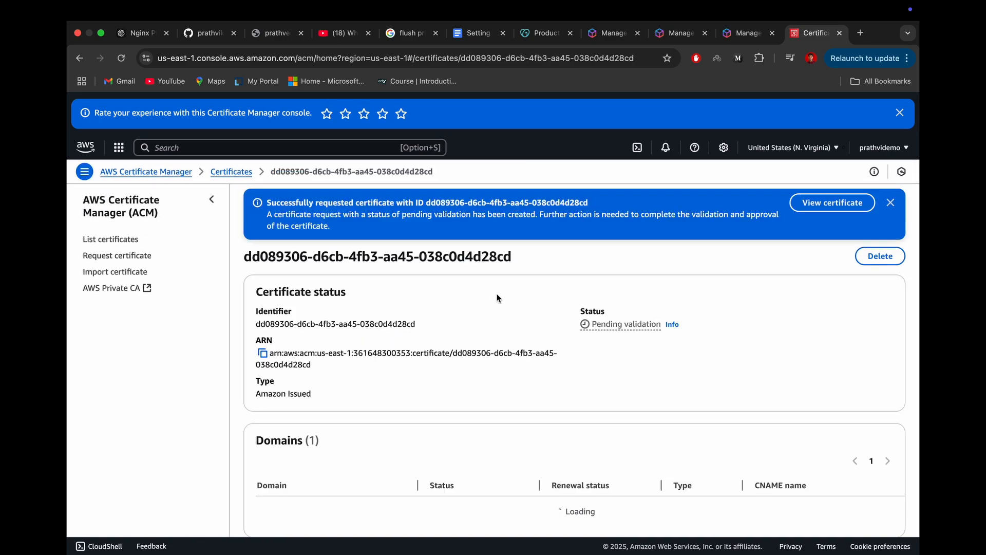
# Step: Copy the CNAME name of the s3.ofgo.in domain from the new certificate's details
pyautogui.scroll(-3, 498, 300)
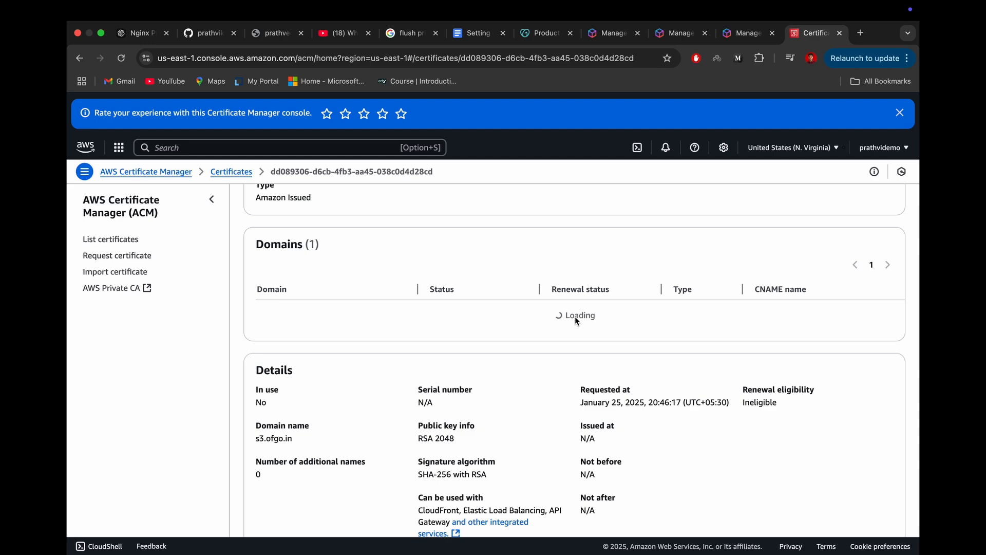
pyautogui.hscroll(5, 706, 334)
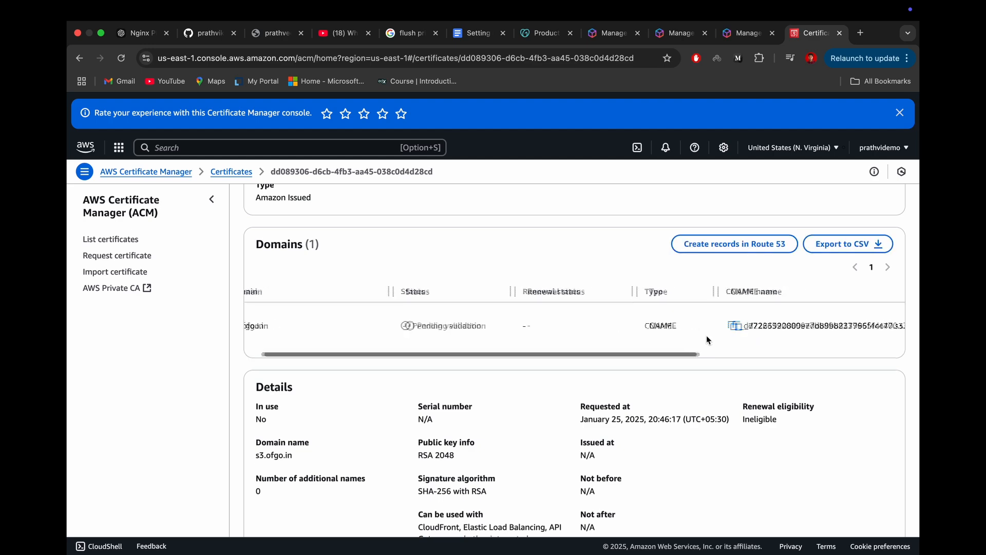
pyautogui.hscroll(3, 730, 329)
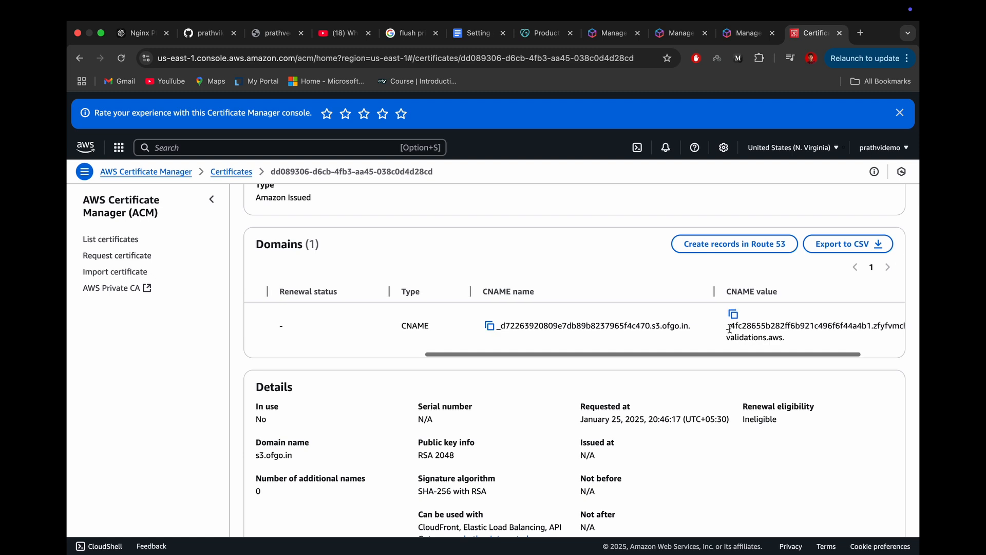
pyautogui.click(491, 327)
# Step: Switch to GoDaddy and open the DNS management page of the ofgo.in domain
pyautogui.click(543, 33)
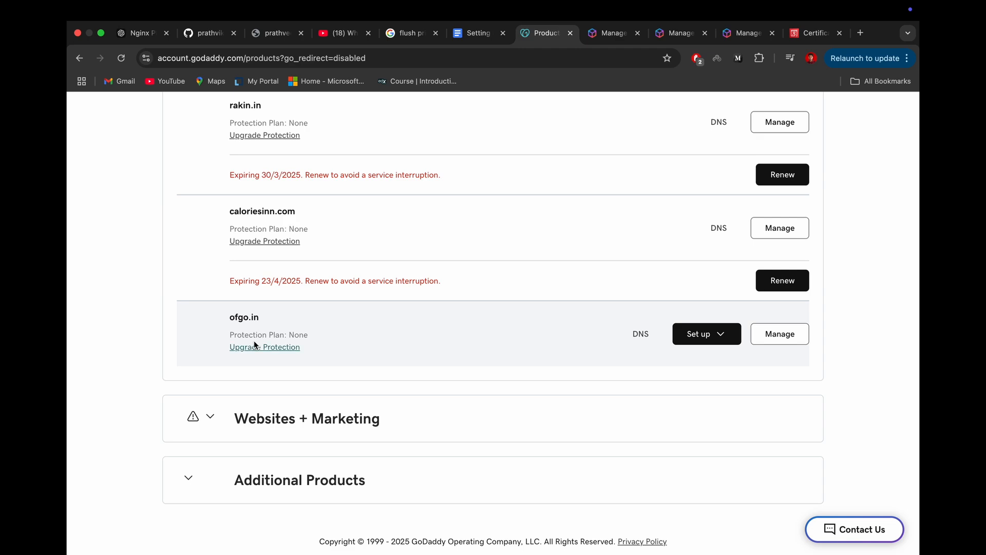
pyautogui.scroll(2, 253, 341)
pyautogui.scroll(-2, 203, 360)
pyautogui.click(642, 334)
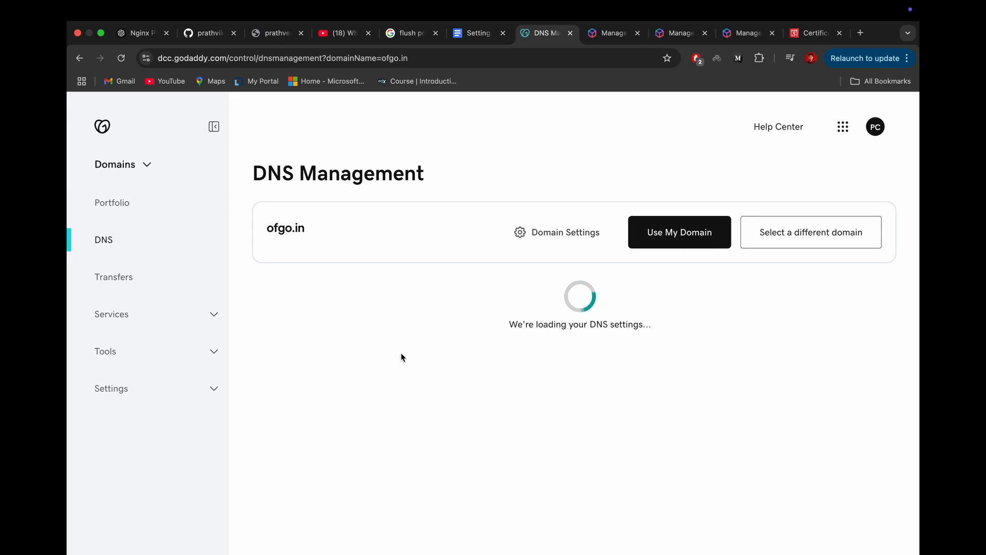
pyautogui.scroll(-3, 401, 355)
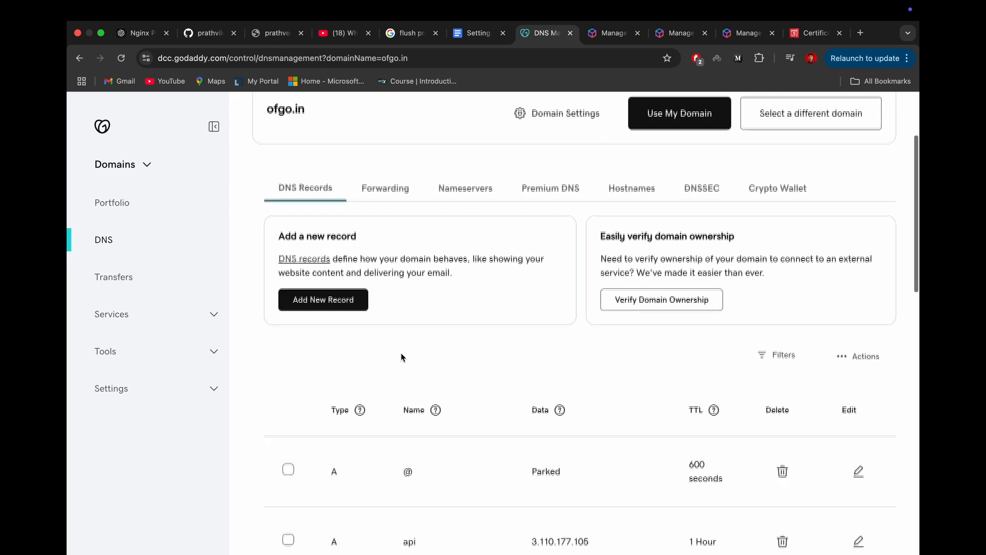
# Step: Add a new CNAME record and paste the copied name, removing the trailing .ofgo.in. so it ends in .s3
pyautogui.click(323, 297)
pyautogui.click(354, 421)
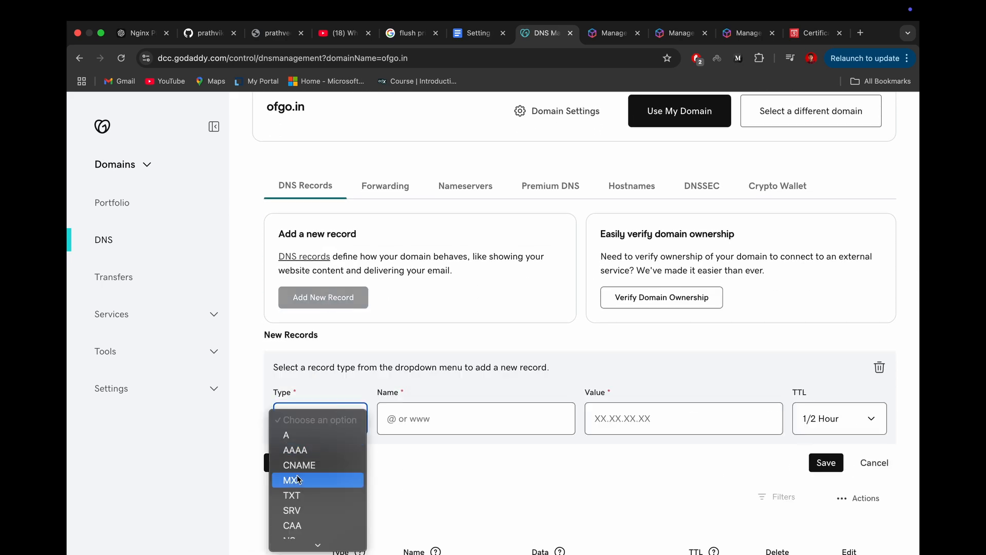
pyautogui.click(319, 464)
pyautogui.click(421, 421)
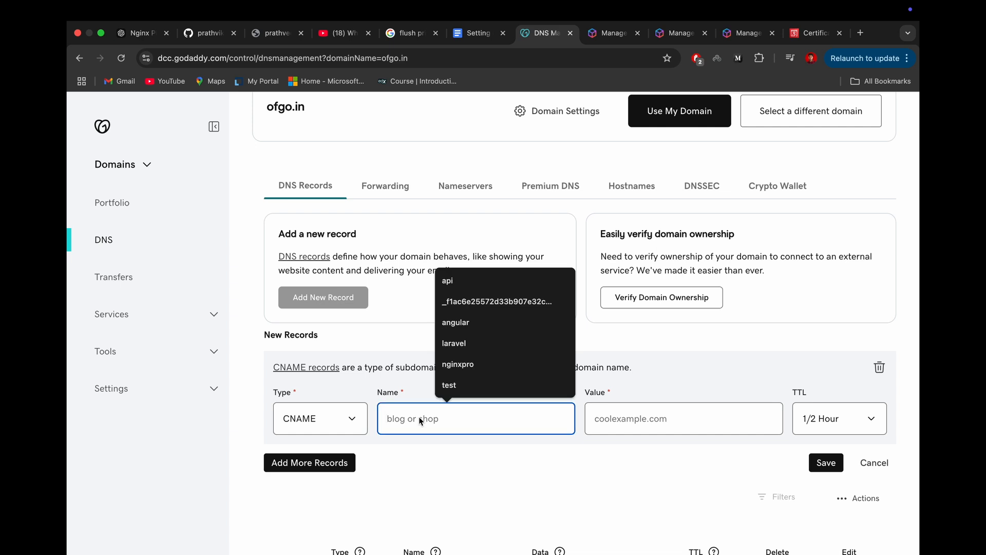
pyautogui.press('super+v')
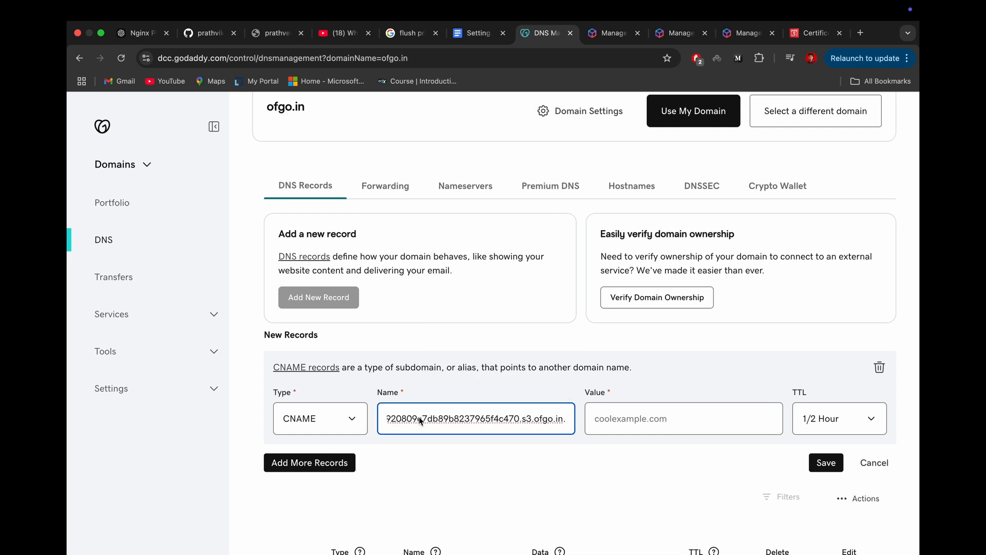
pyautogui.press('BackSpace')
pyautogui.press('BackSpace')
pyautogui.press('BackSpace')
pyautogui.press('BackSpace')
pyautogui.press('BackSpace')
pyautogui.press('BackSpace')
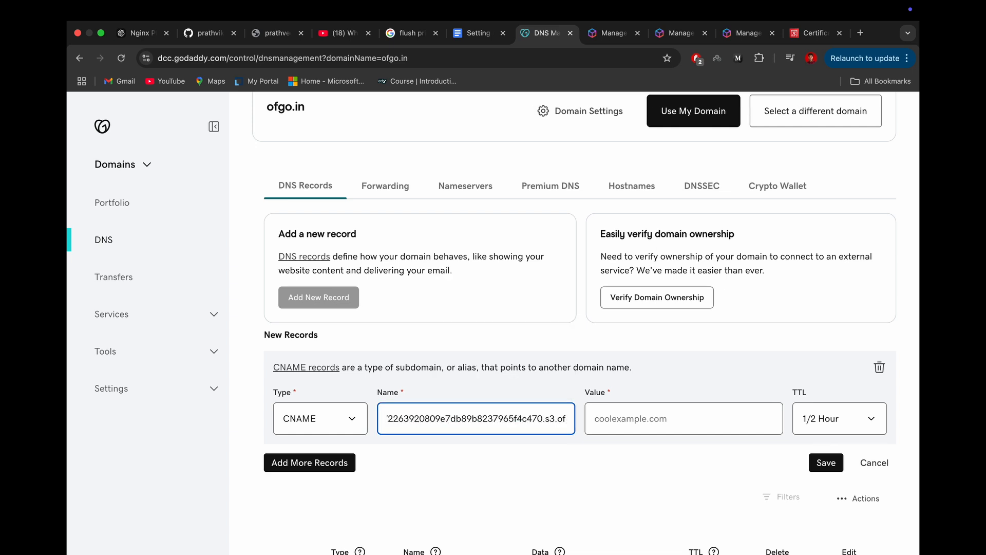
pyautogui.press('BackSpace')
pyautogui.press('BackSpace')
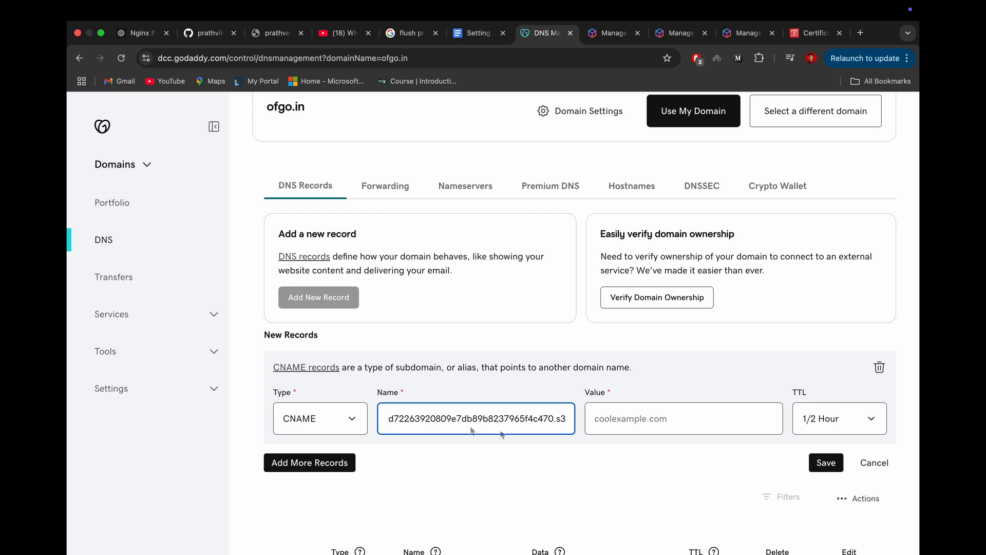
# Step: Copy the CNAME value from the ACM certificate and paste it as the new GoDaddy record's value, removing the trailing dot
pyautogui.click(613, 426)
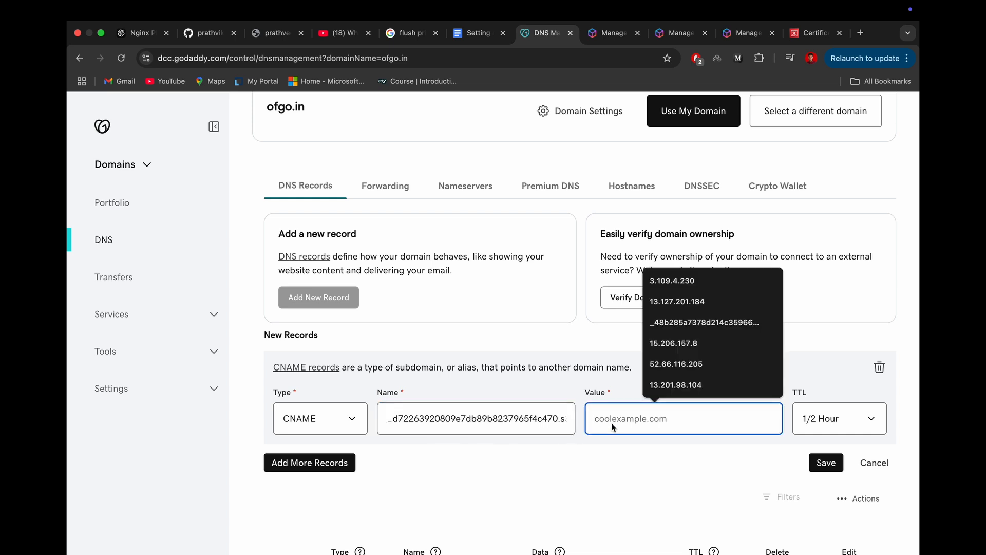
pyautogui.click(796, 37)
pyautogui.hscroll(3, 726, 350)
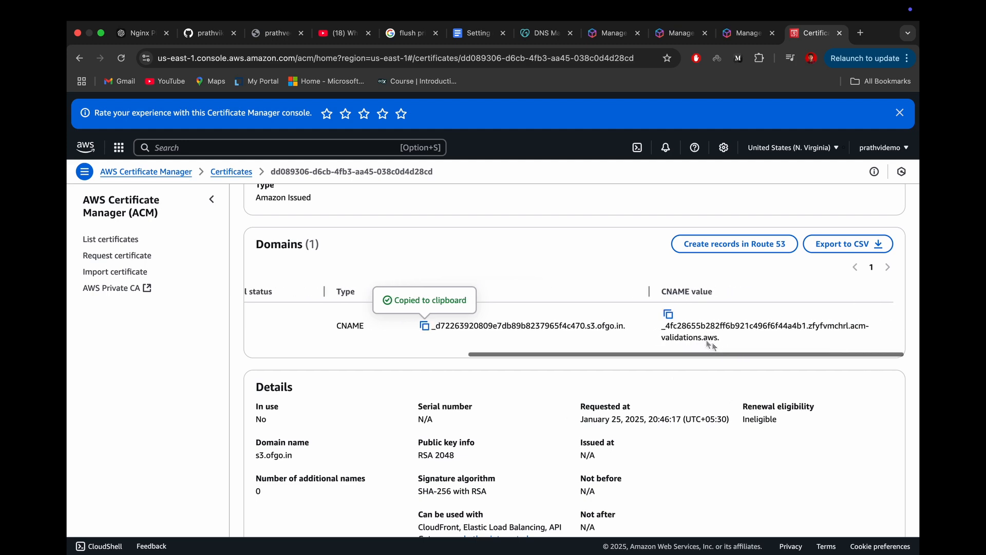
pyautogui.click(670, 315)
pyautogui.click(547, 35)
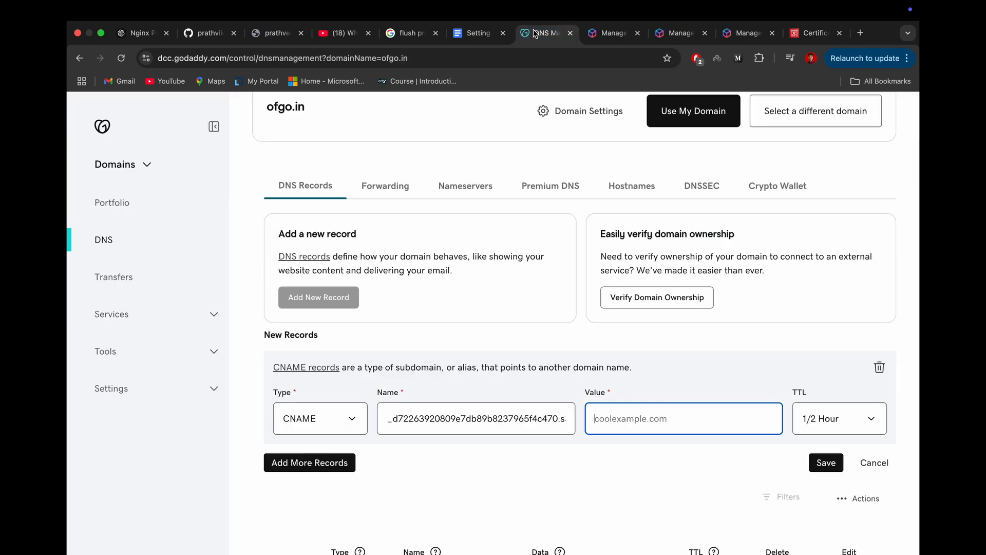
pyautogui.press('super+v')
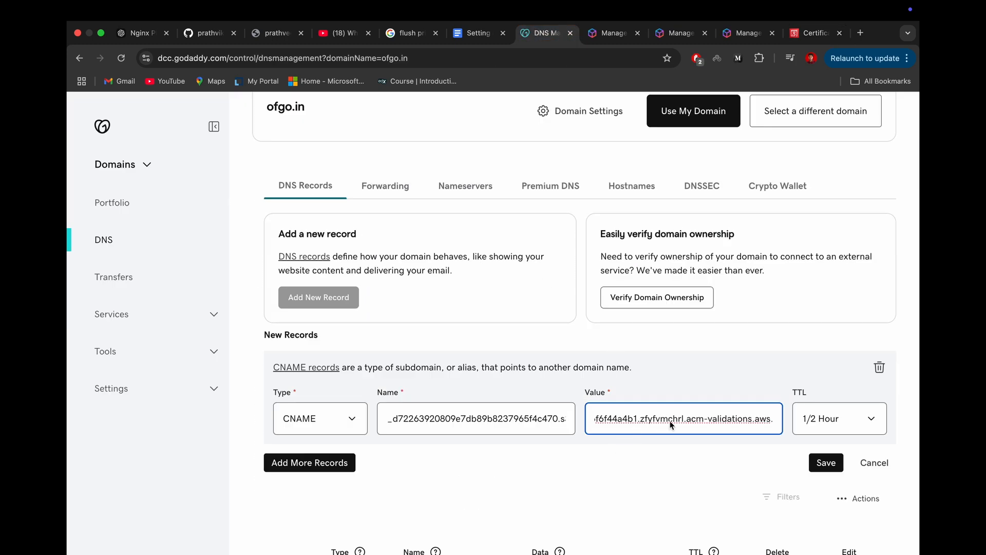
pyautogui.press('BackSpace')
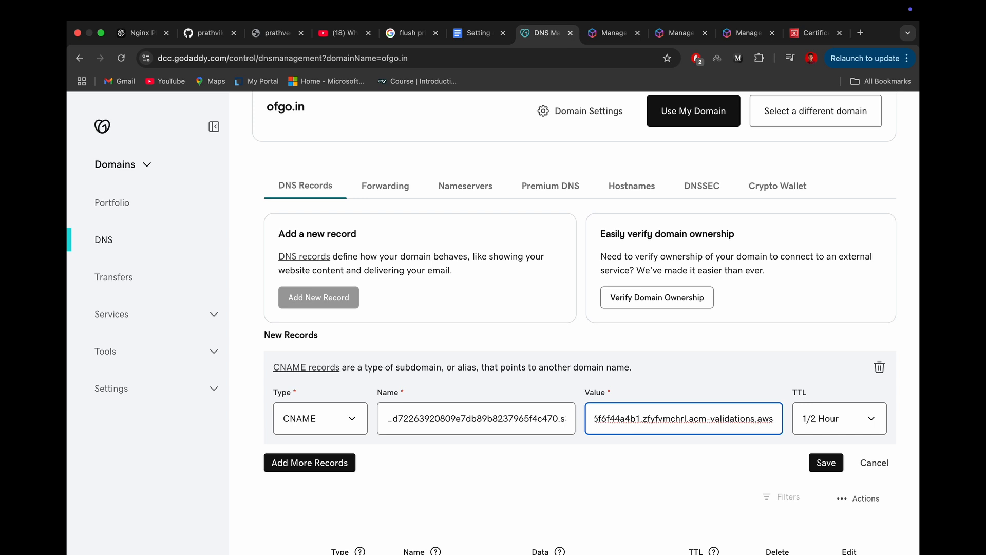
# Step: Set the CNAME record's TTL to 1 Hour, restore the full copied value with its trailing dot, and save the record
pyautogui.click(840, 427)
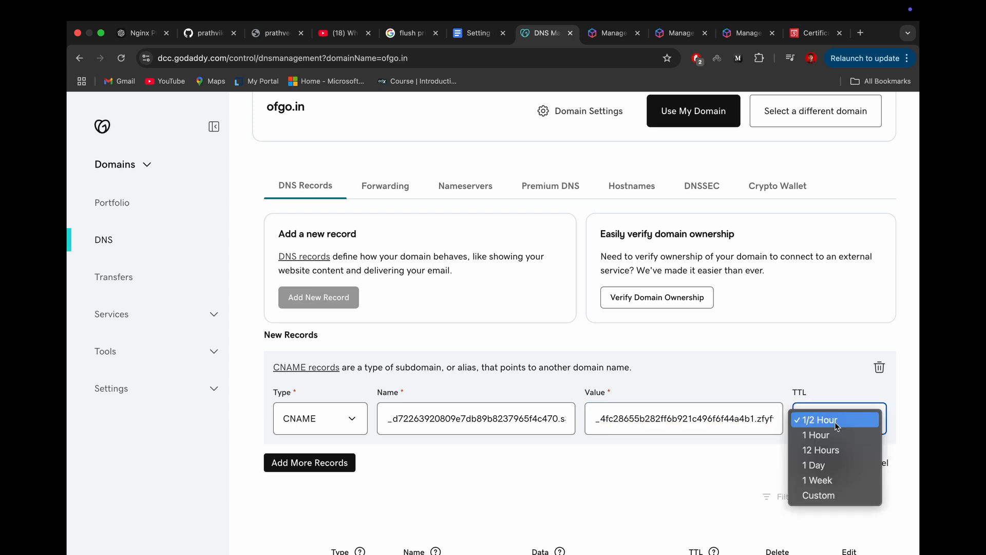
pyautogui.click(818, 432)
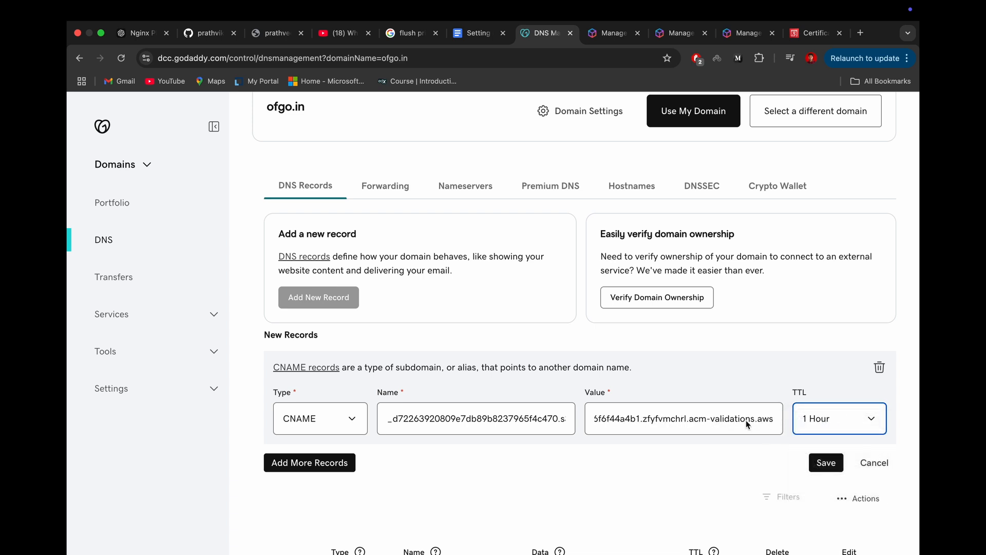
pyautogui.click(770, 424)
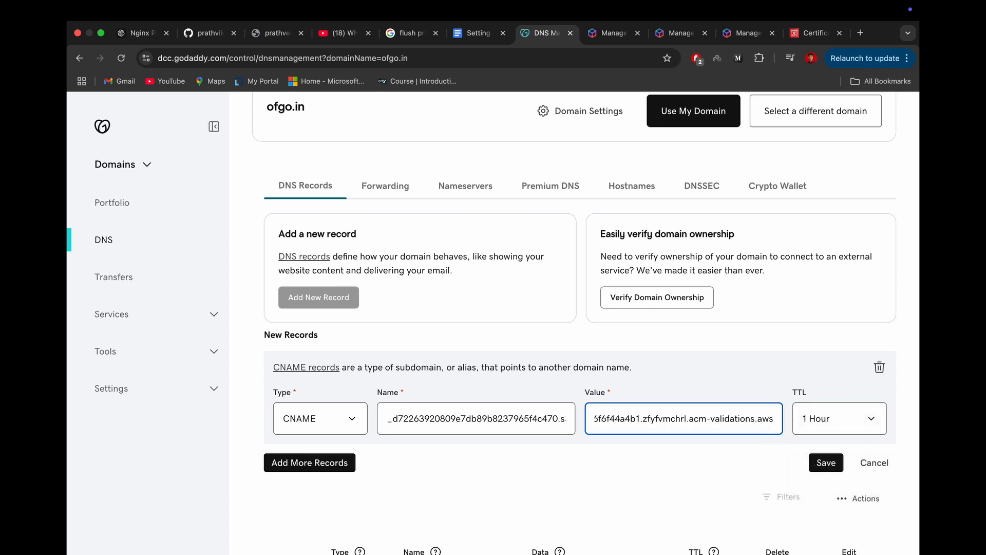
pyautogui.hotkey('ctrl', 'a')
pyautogui.hotkey('ctrl', 'v')
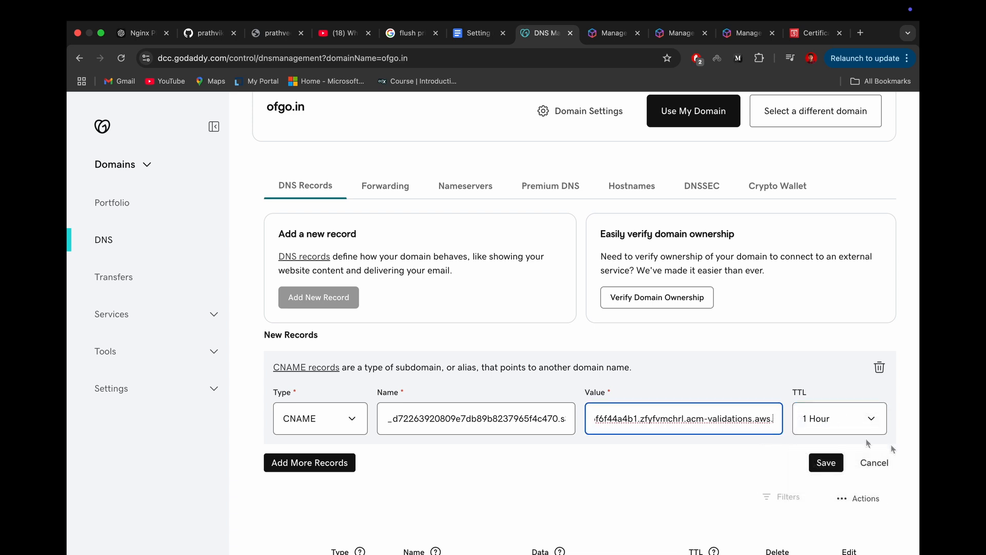
pyautogui.click(819, 464)
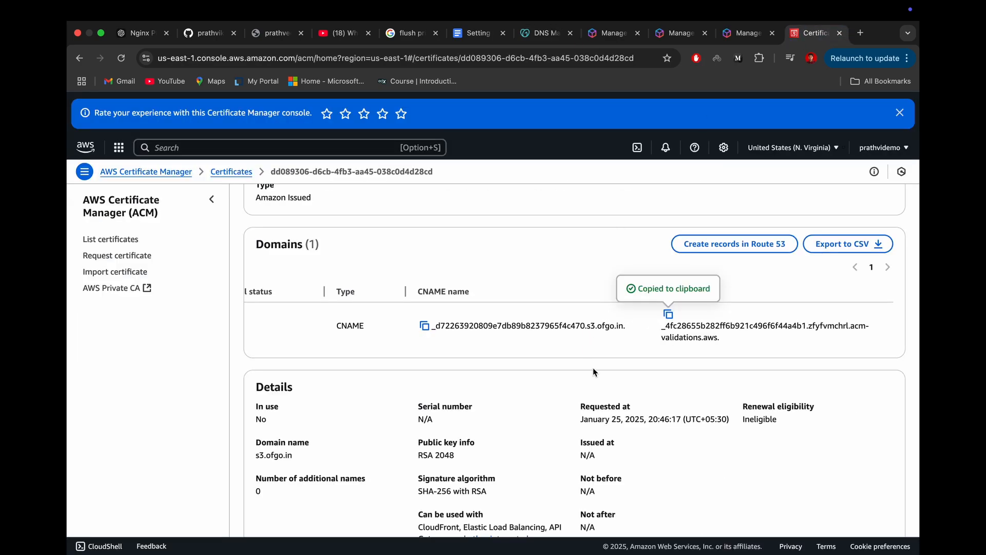
# Step: Refresh the s3.ofgo.in certificate's details in AWS Certificate Manager and check its validation status there and in the certificates list
pyautogui.scroll(4, 478, 316)
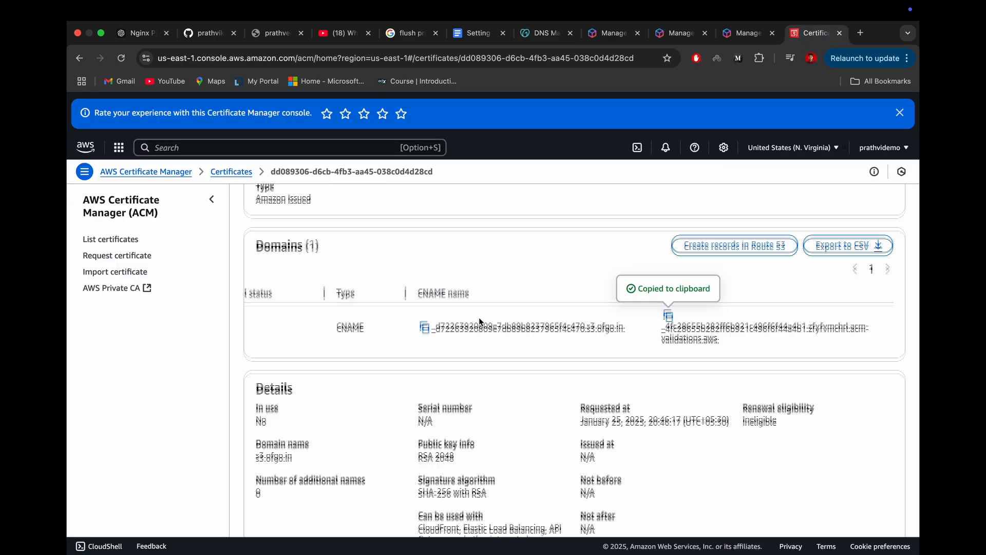
pyautogui.scroll(-1, 479, 317)
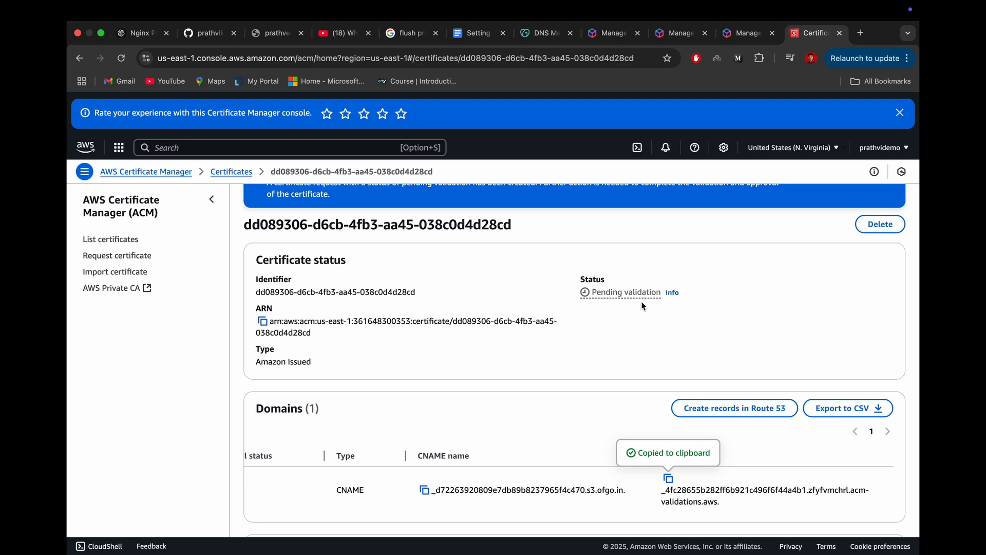
pyautogui.press('super+r')
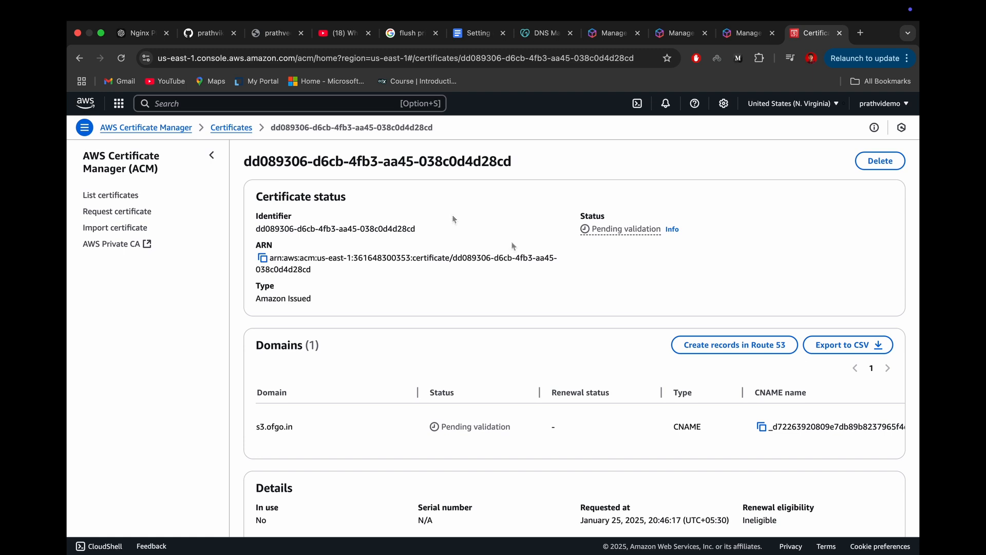
pyautogui.click(230, 128)
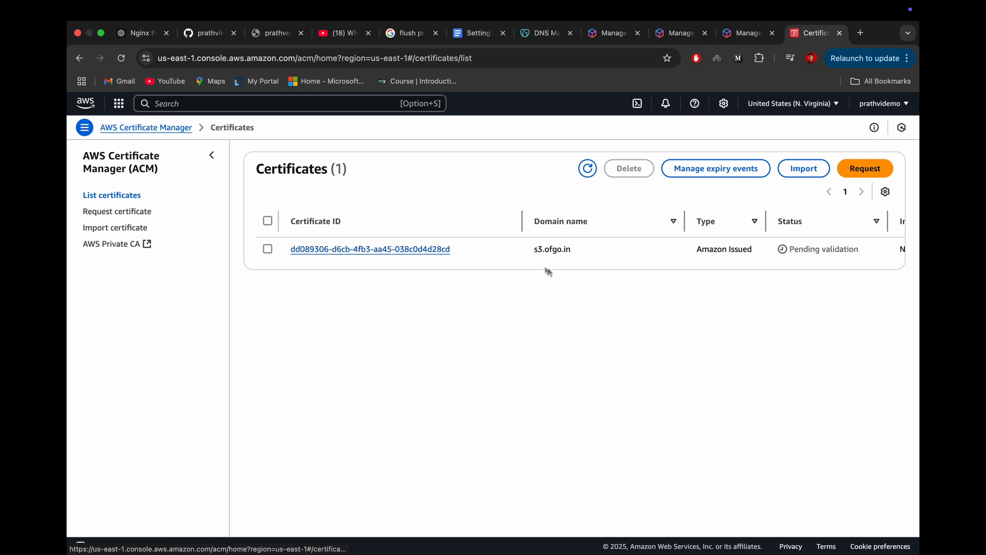
pyautogui.hscroll(5, 589, 252)
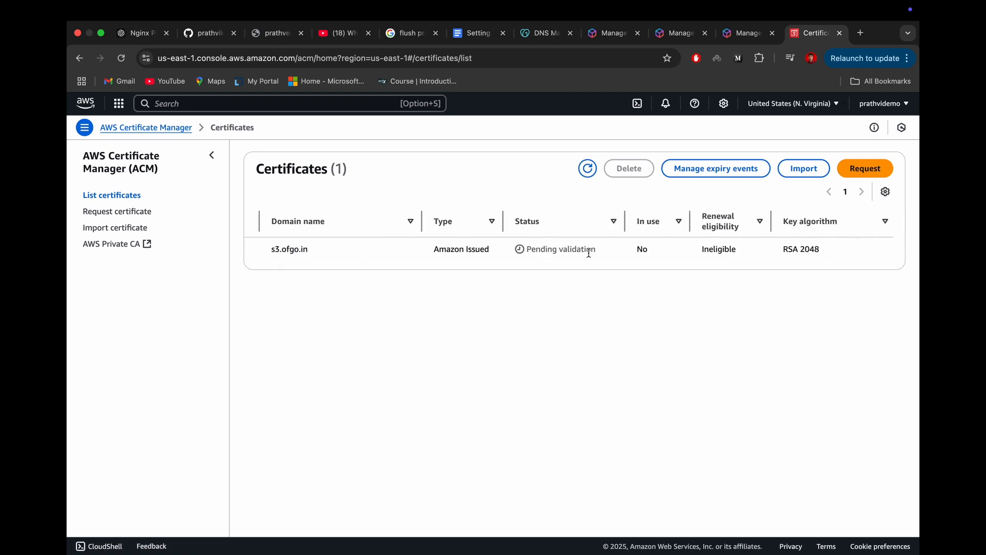
pyautogui.hscroll(-5, 588, 252)
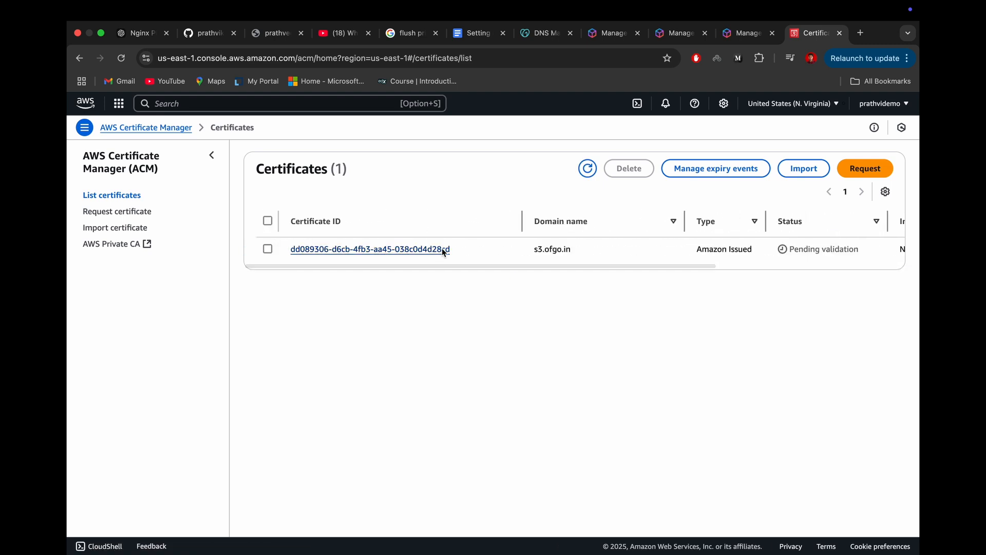
# Step: Search the AWS console for CDN, open CloudFront, and start creating a distribution
pyautogui.click(88, 104)
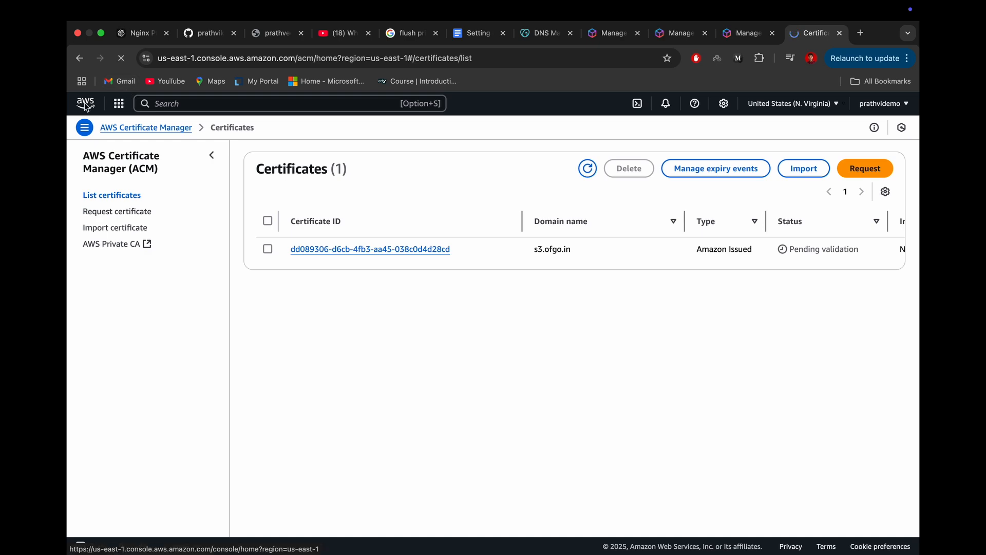
pyautogui.click(262, 104)
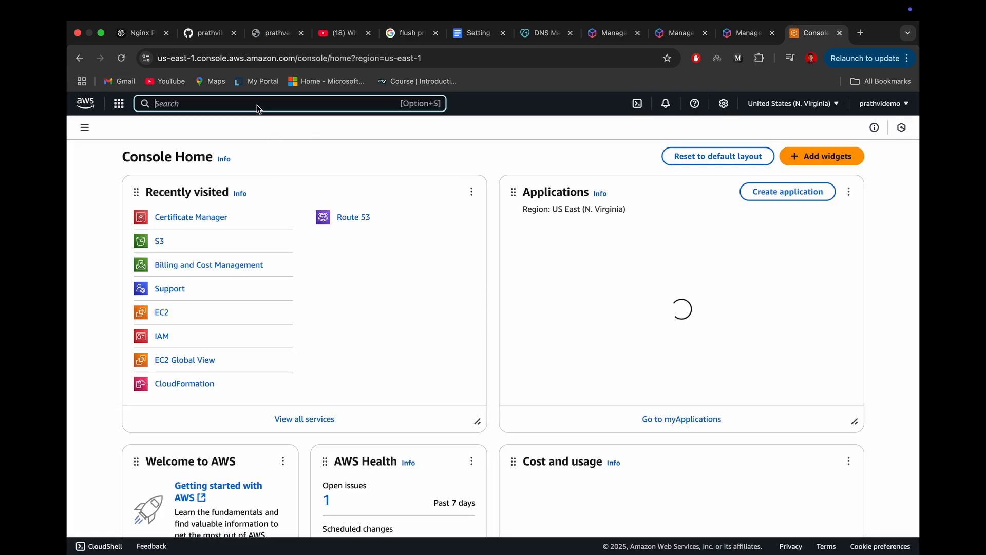
pyautogui.write('CDN')
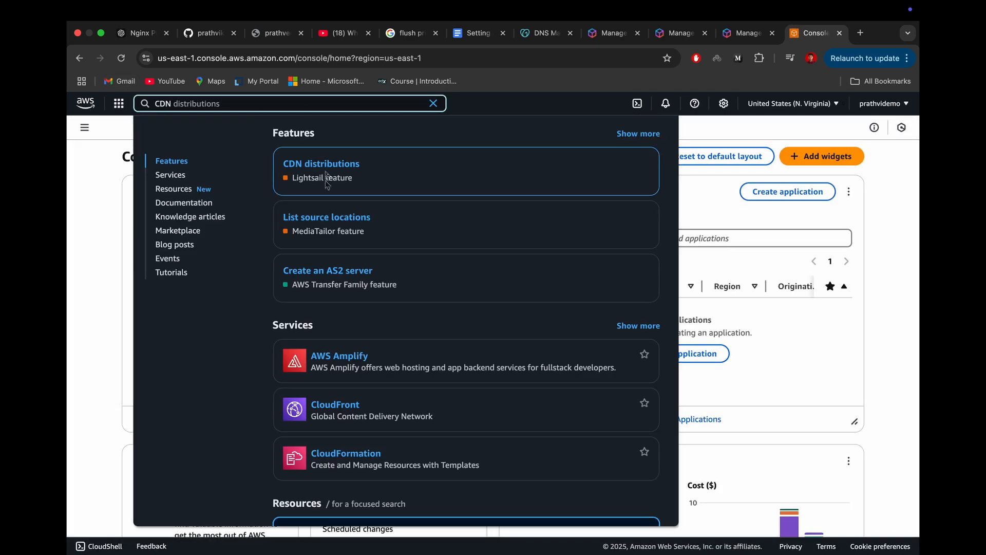
pyautogui.scroll(-5, 341, 200)
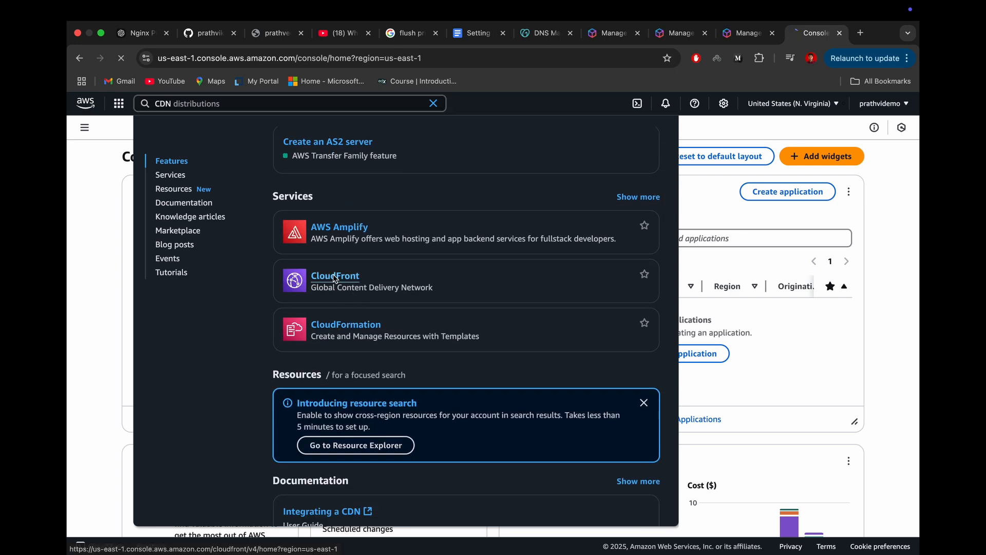
pyautogui.click(334, 276)
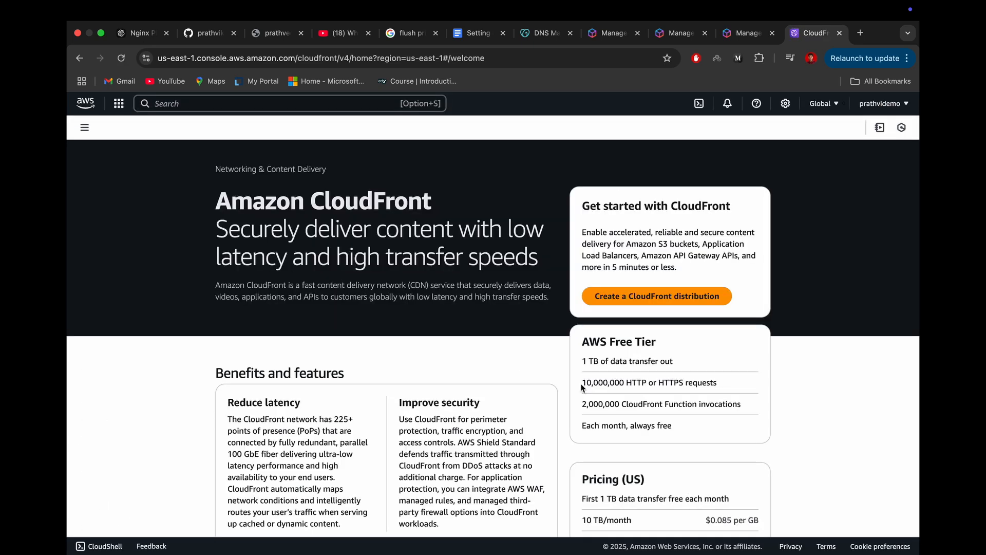
pyautogui.click(649, 291)
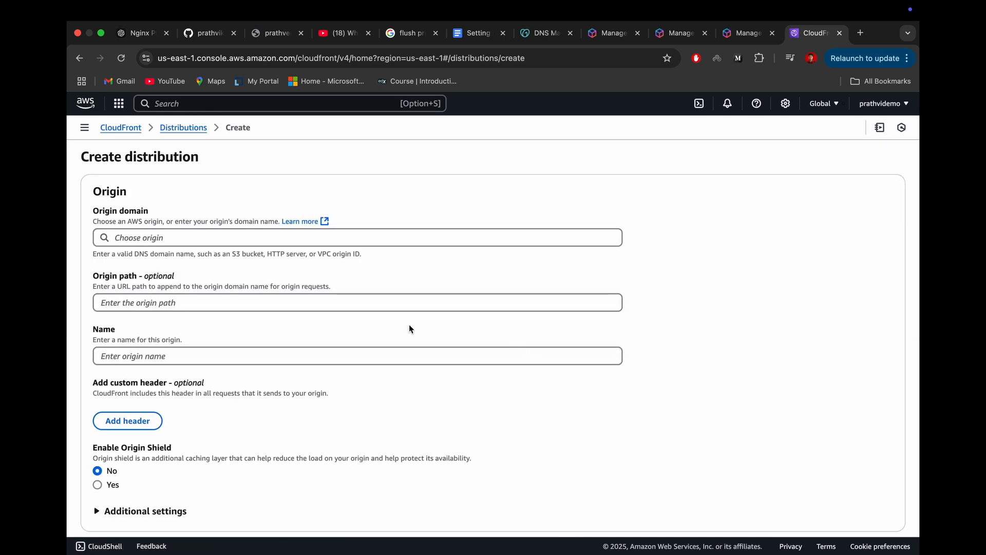
# Step: Choose the Amazon S3 bucket staticprathvi.s3.amazonaws.com as the distribution's origin domain
pyautogui.click(140, 240)
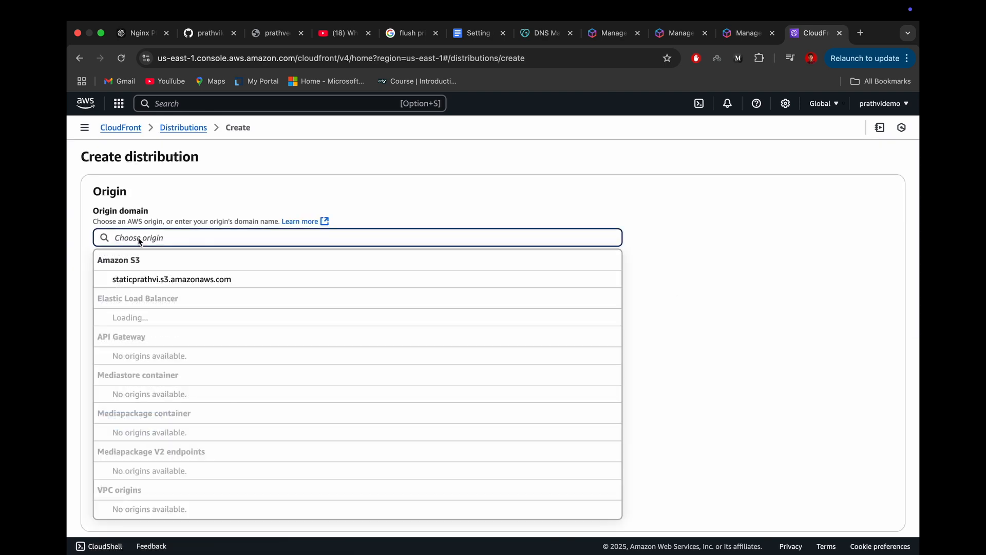
pyautogui.click(369, 220)
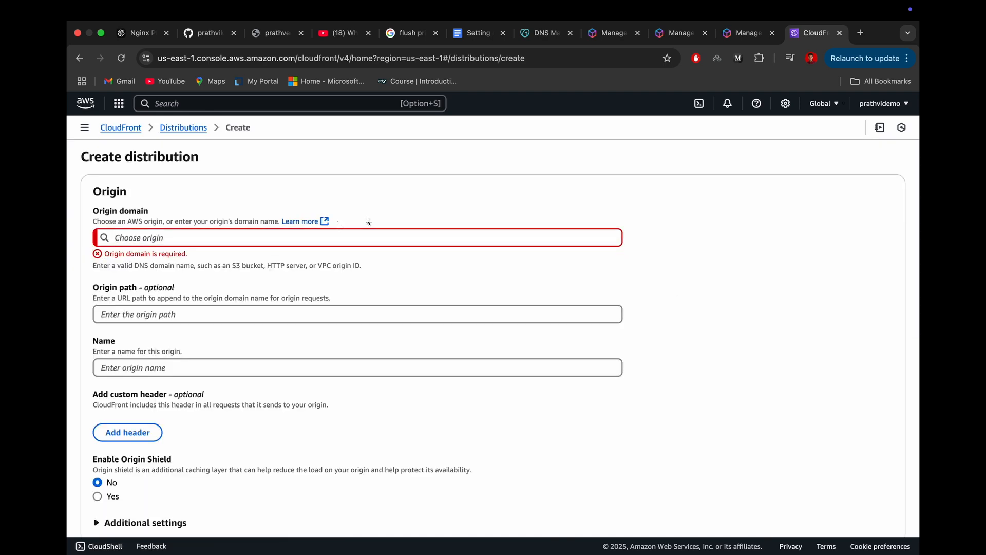
pyautogui.click(136, 242)
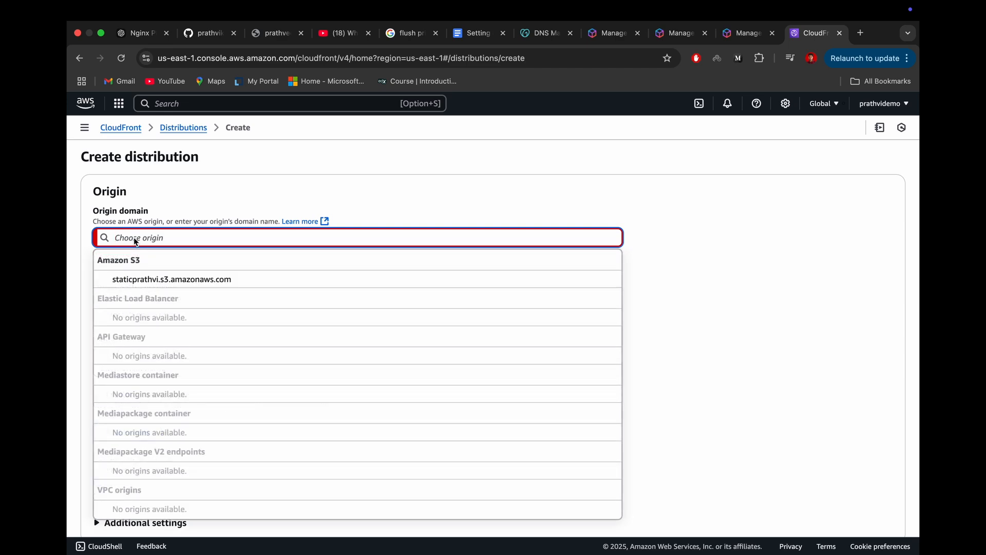
pyautogui.click(140, 279)
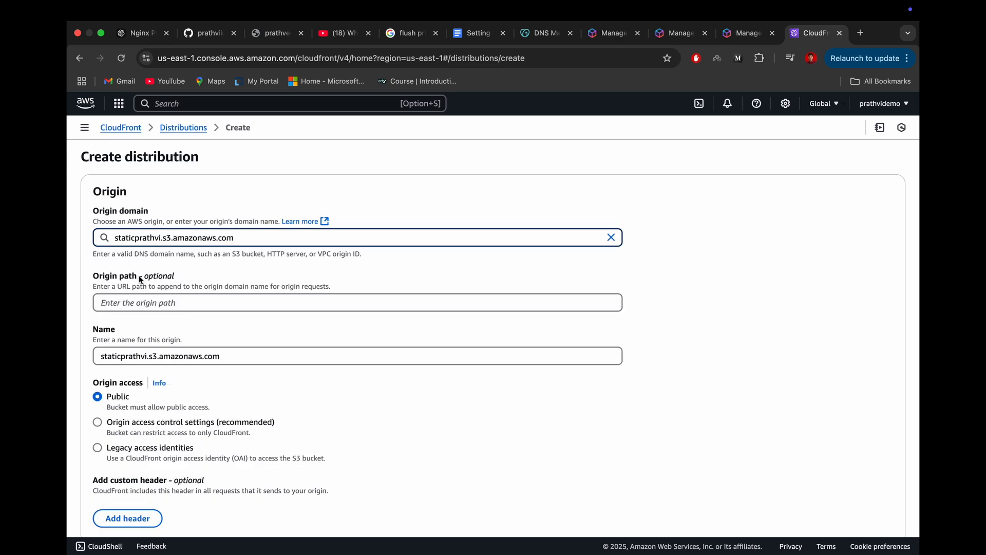
pyautogui.click(217, 302)
# Step: Set the default cache behavior's viewer protocol policy to Redirect HTTP to HTTPS
pyautogui.scroll(-1, 218, 300)
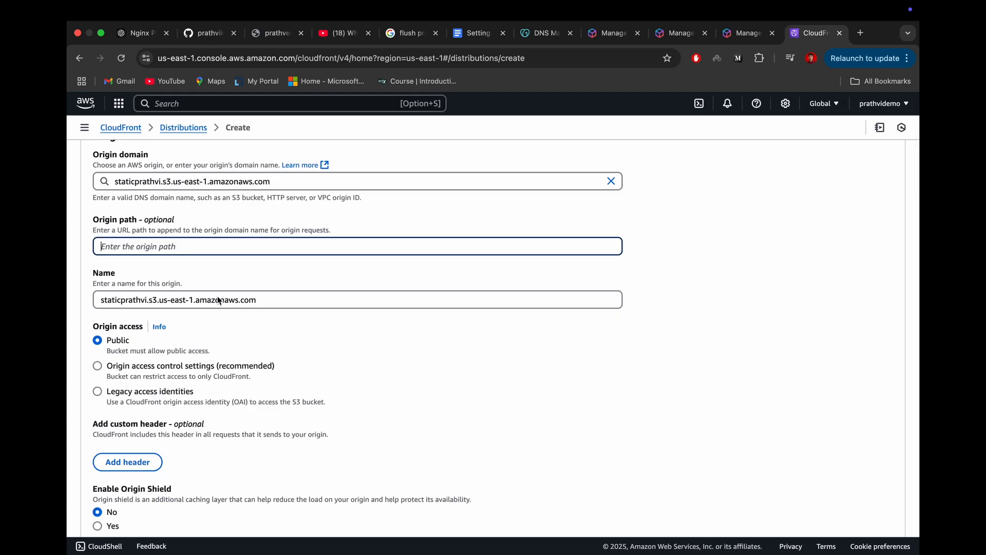
pyautogui.scroll(-3, 171, 262)
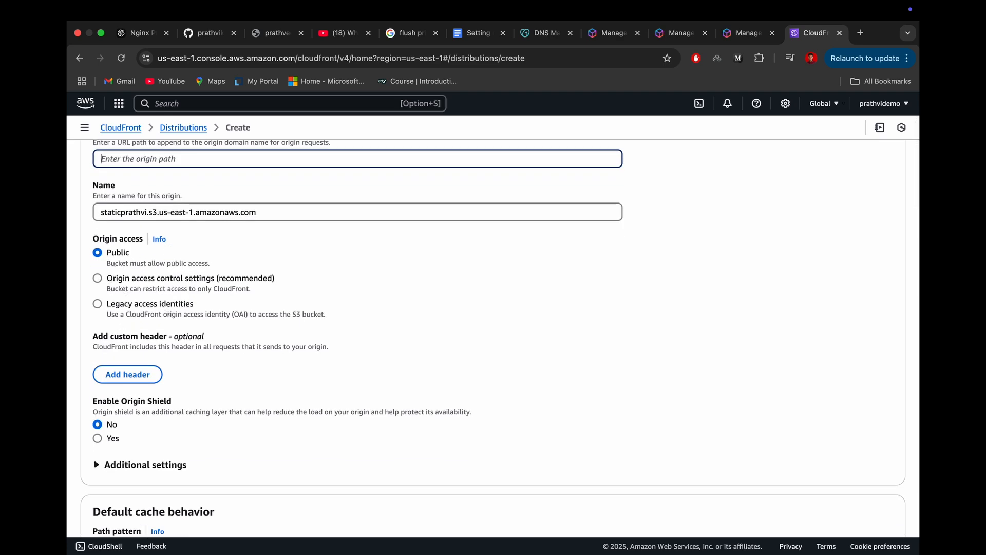
pyautogui.scroll(-3, 229, 343)
pyautogui.scroll(-7, 227, 341)
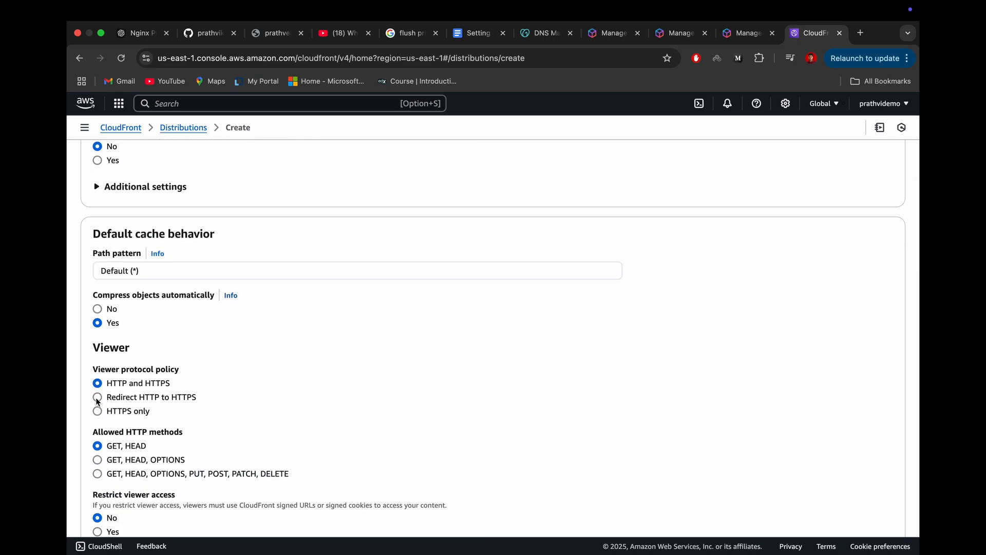
pyautogui.click(97, 399)
# Step: Add s3.ofgo.in as an alternate domain name (CNAME) in the distribution settings
pyautogui.scroll(-12, 266, 416)
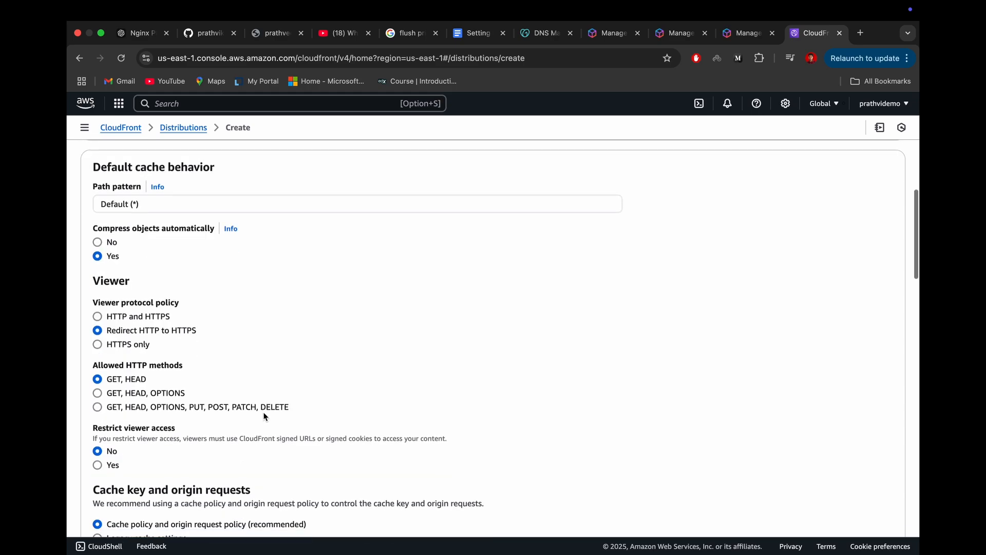
pyautogui.scroll(-3, 265, 416)
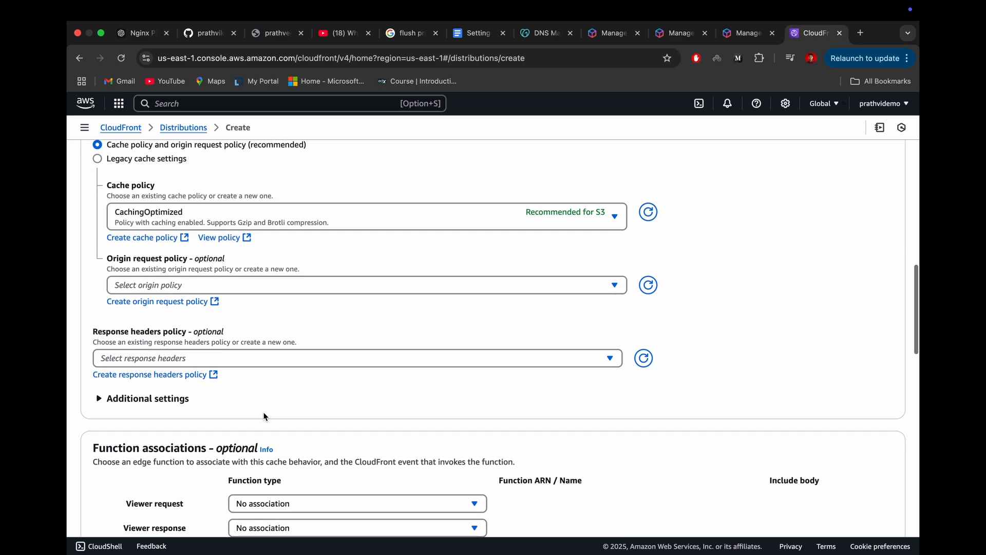
pyautogui.scroll(1, 266, 416)
pyautogui.scroll(-20, 265, 417)
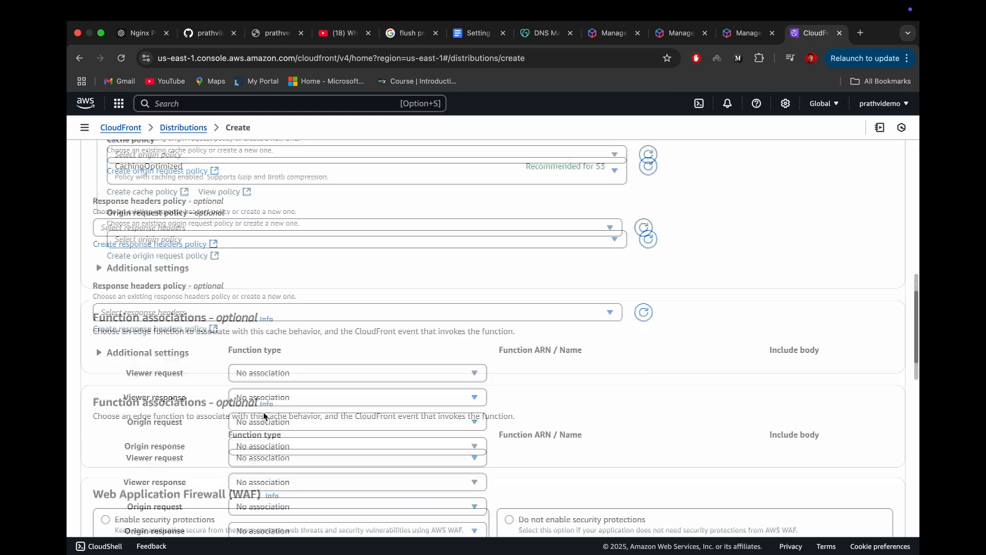
pyautogui.scroll(3, 266, 416)
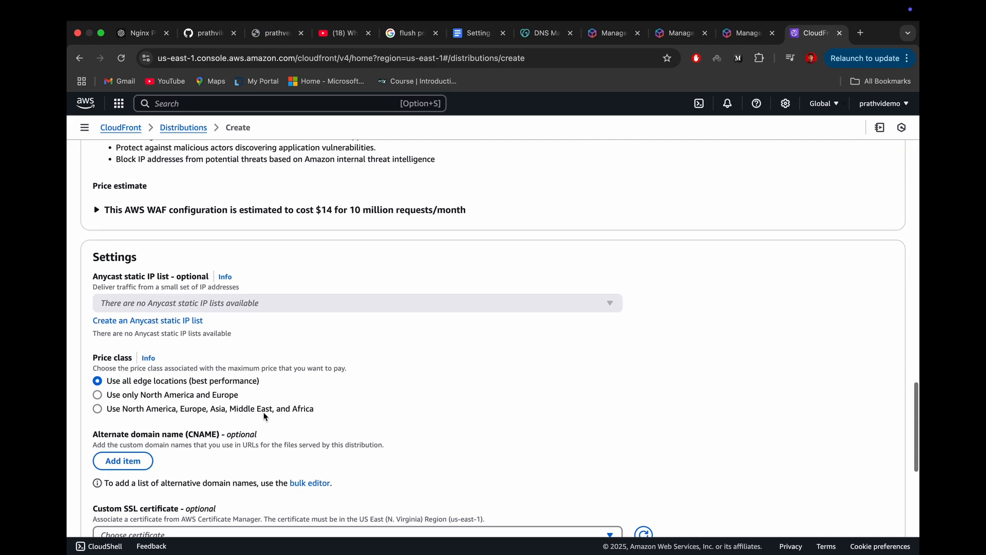
pyautogui.scroll(1, 266, 416)
pyautogui.scroll(-2, 266, 416)
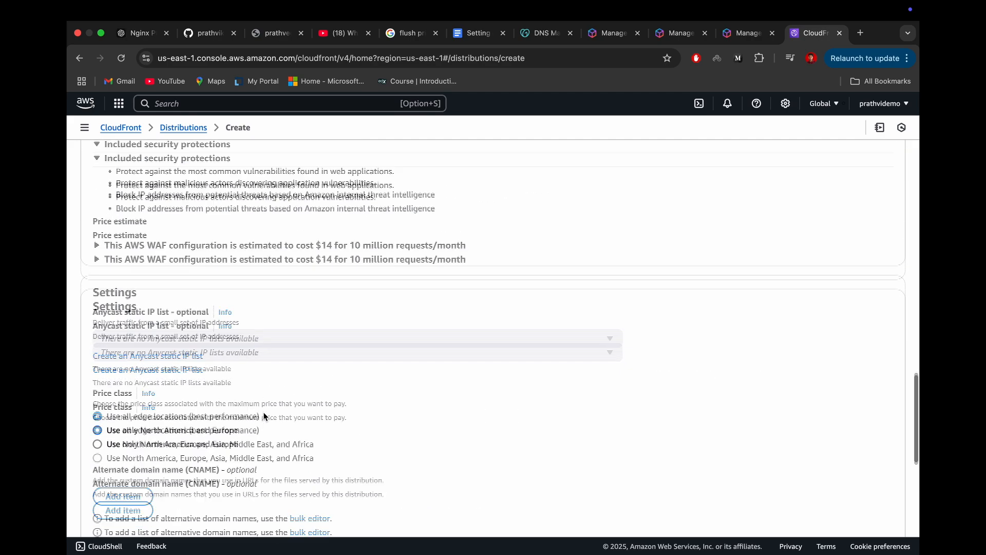
pyautogui.click(112, 434)
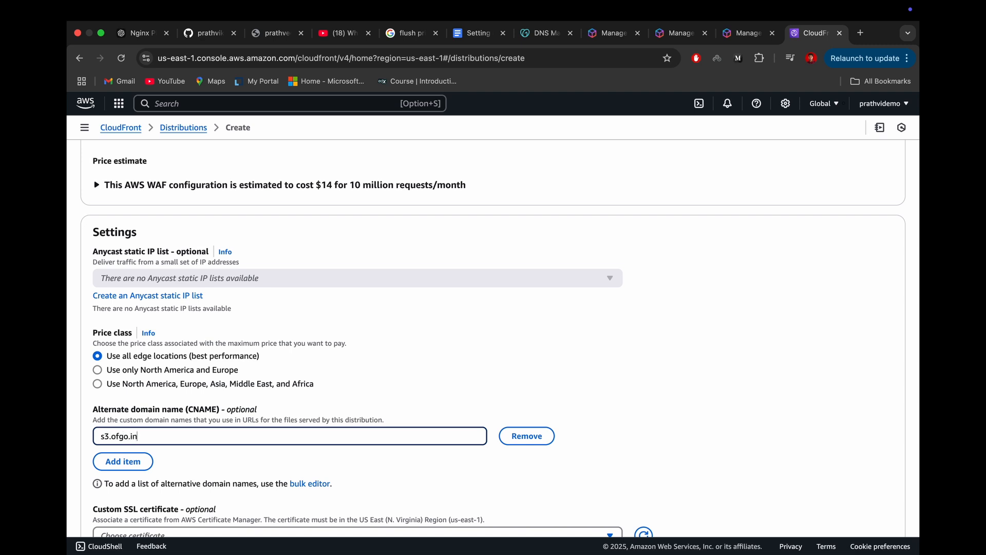
pyautogui.scroll(-3, 151, 421)
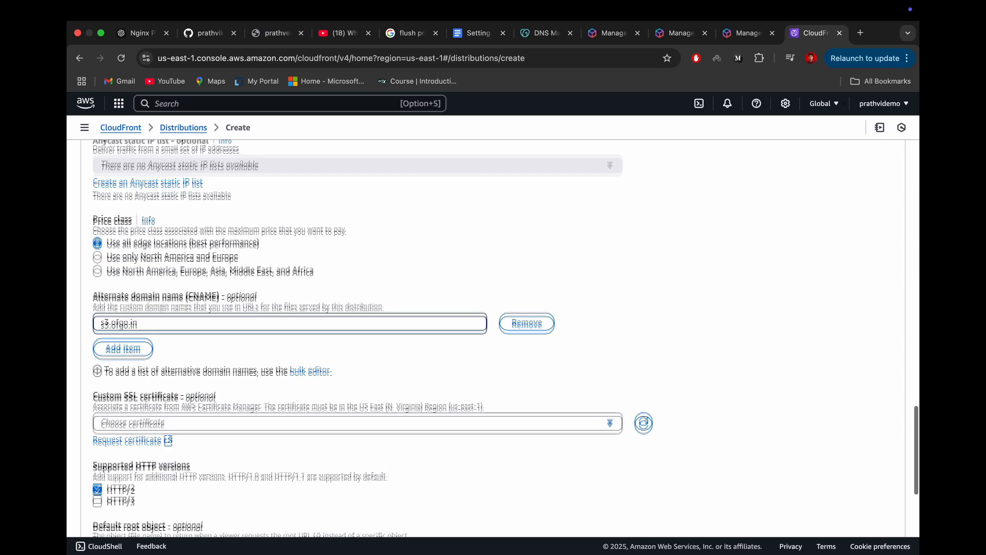
pyautogui.click(152, 421)
pyautogui.click(151, 422)
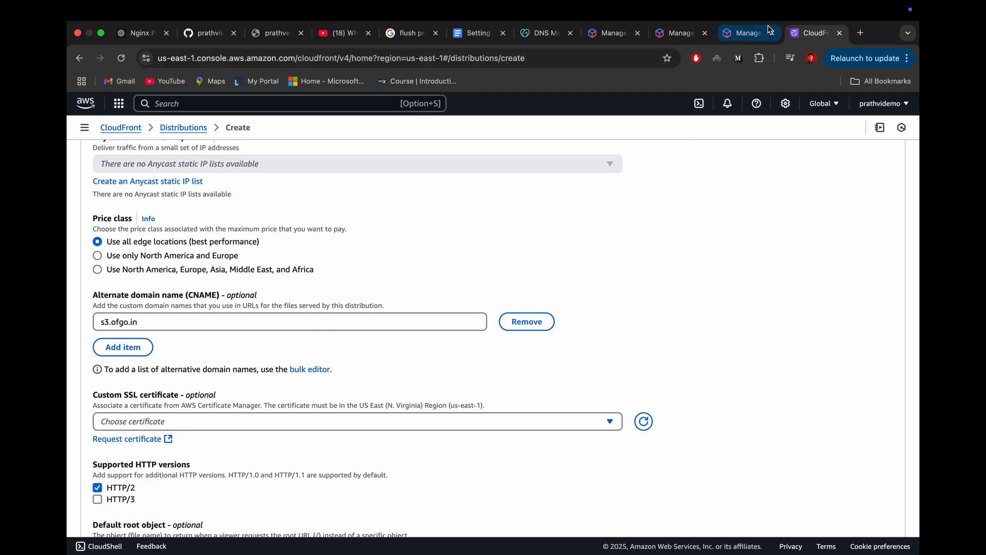
# Step: Open AWS Certificate Manager in a new browser tab and check the issuance status and details of the s3.ofgo.in certificate
pyautogui.rightClick(106, 88)
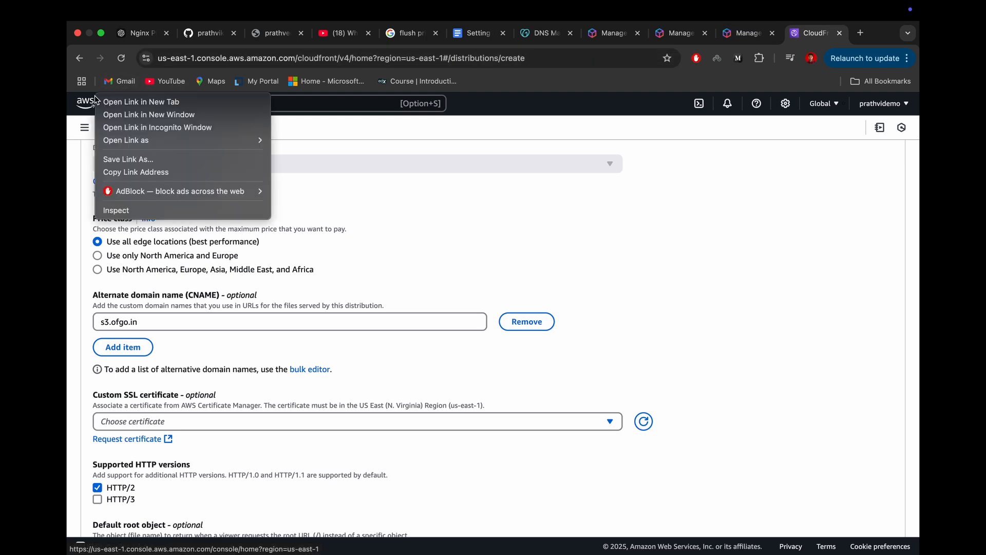
pyautogui.click(108, 102)
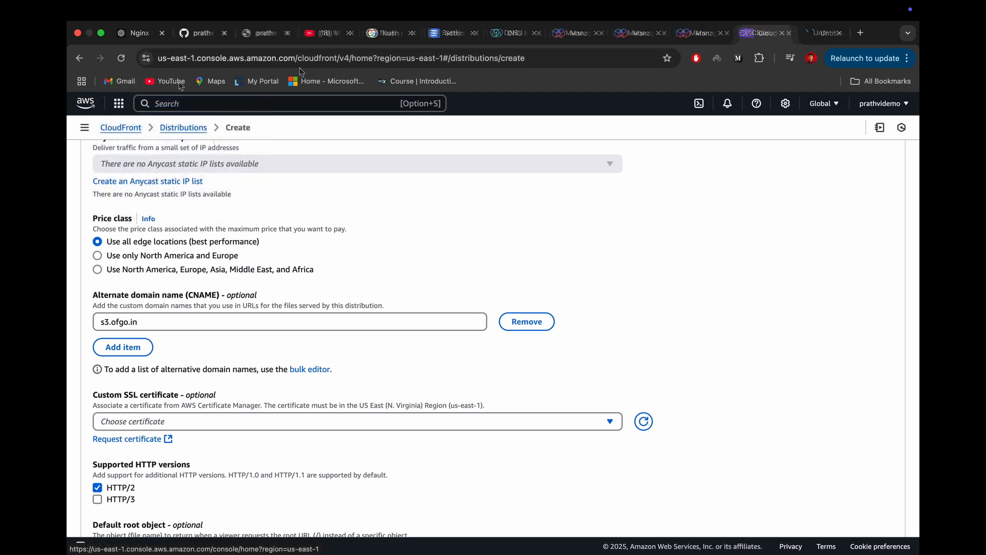
pyautogui.click(819, 33)
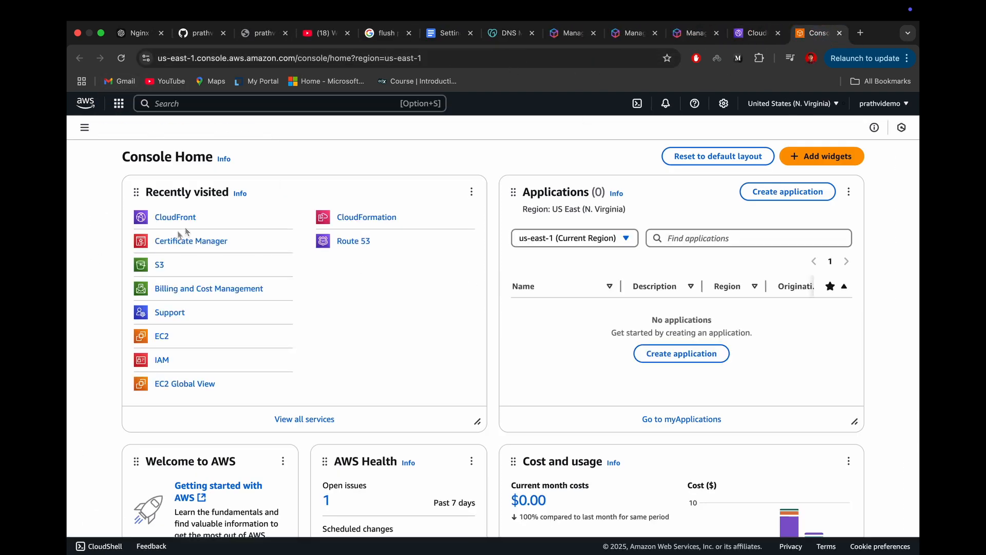
pyautogui.click(174, 242)
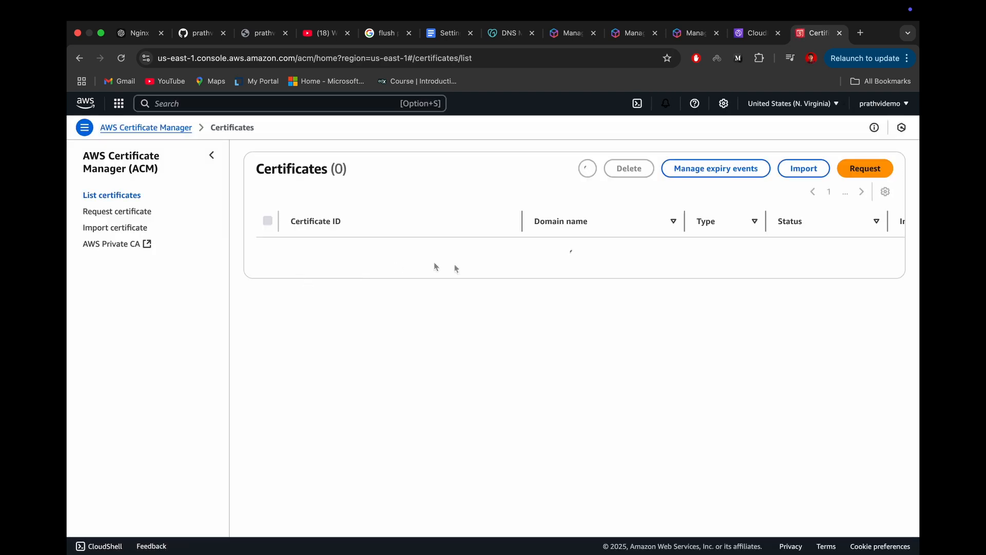
pyautogui.hscroll(5, 762, 258)
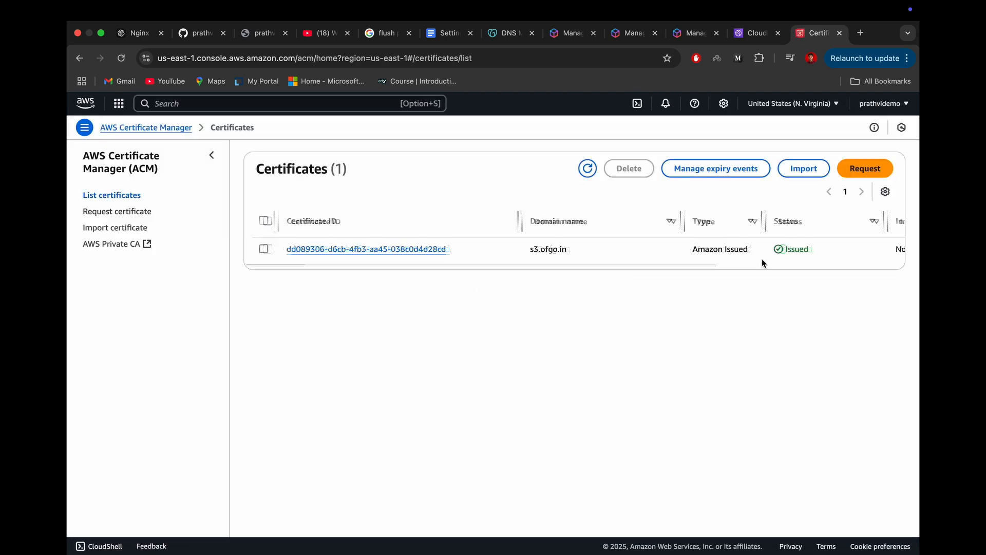
pyautogui.hscroll(-5, 762, 258)
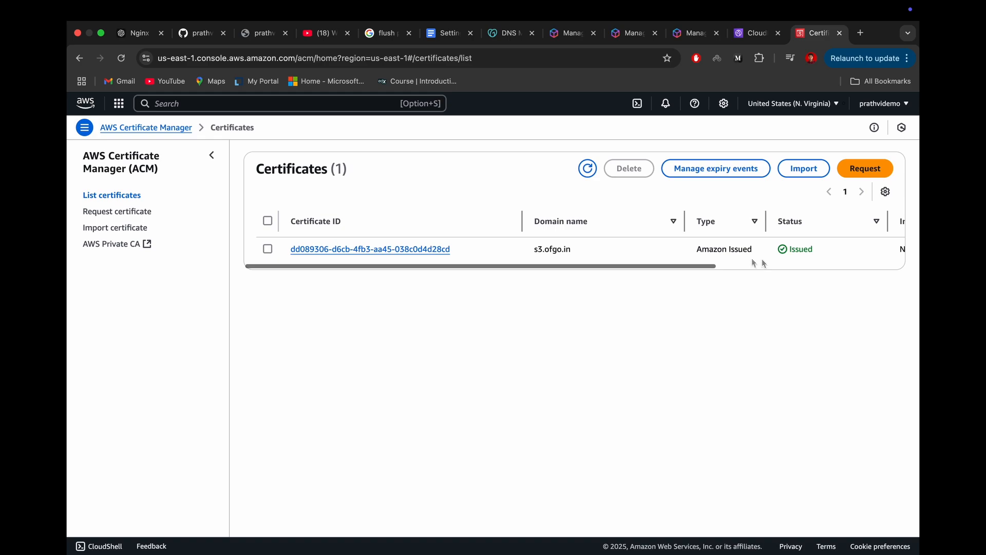
pyautogui.click(303, 249)
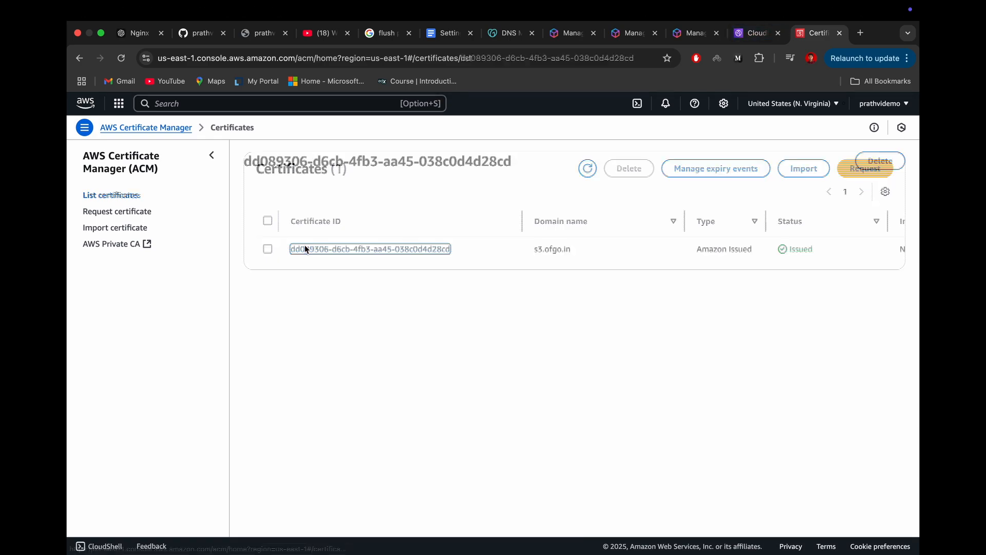
pyautogui.scroll(-3, 573, 312)
pyautogui.scroll(3, 574, 313)
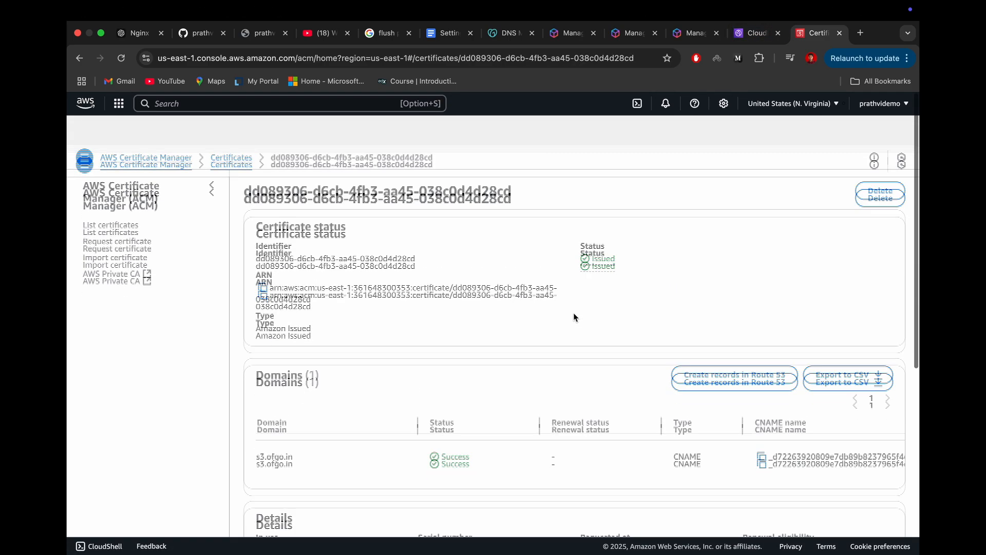
# Step: Return to the CloudFront distribution form and choose the s3.ofgo.in ACM certificate as the custom SSL certificate
pyautogui.click(755, 33)
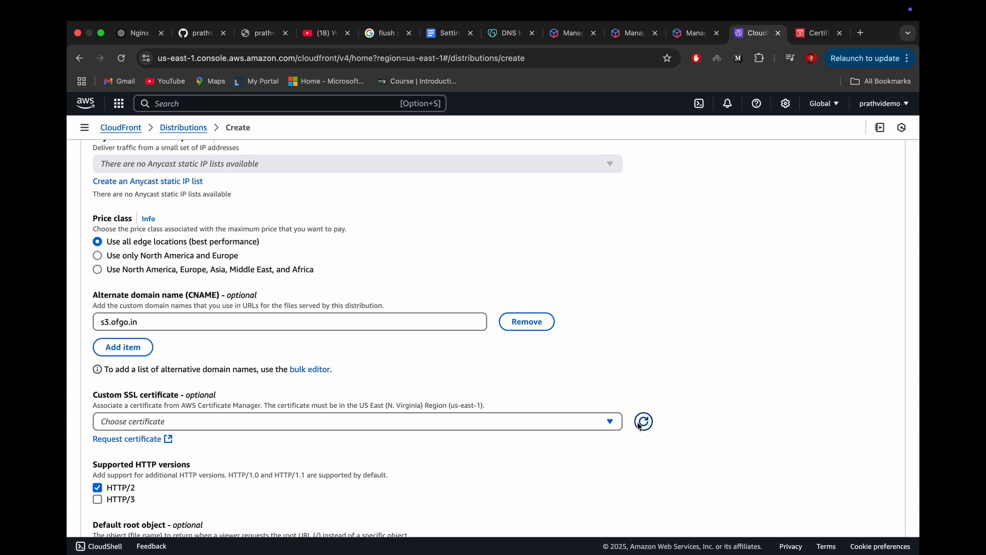
pyautogui.click(519, 428)
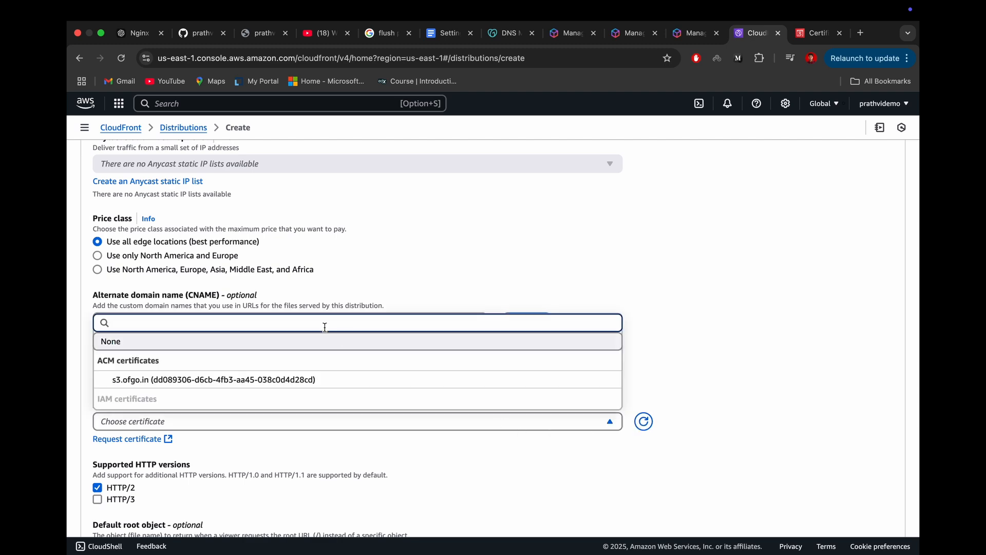
pyautogui.click(205, 379)
# Step: Set the distribution's default root object to results.html
pyautogui.scroll(-3, 372, 448)
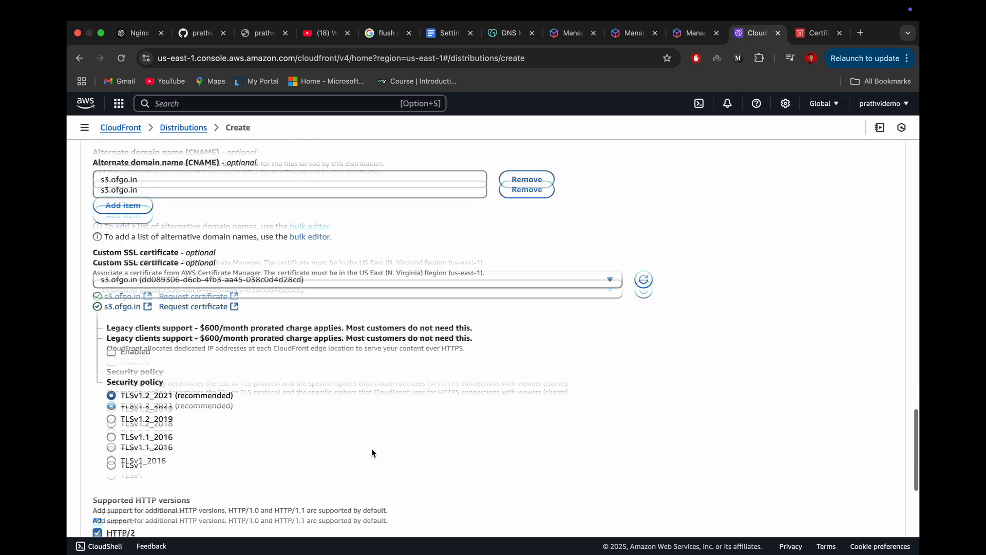
pyautogui.scroll(-5, 372, 452)
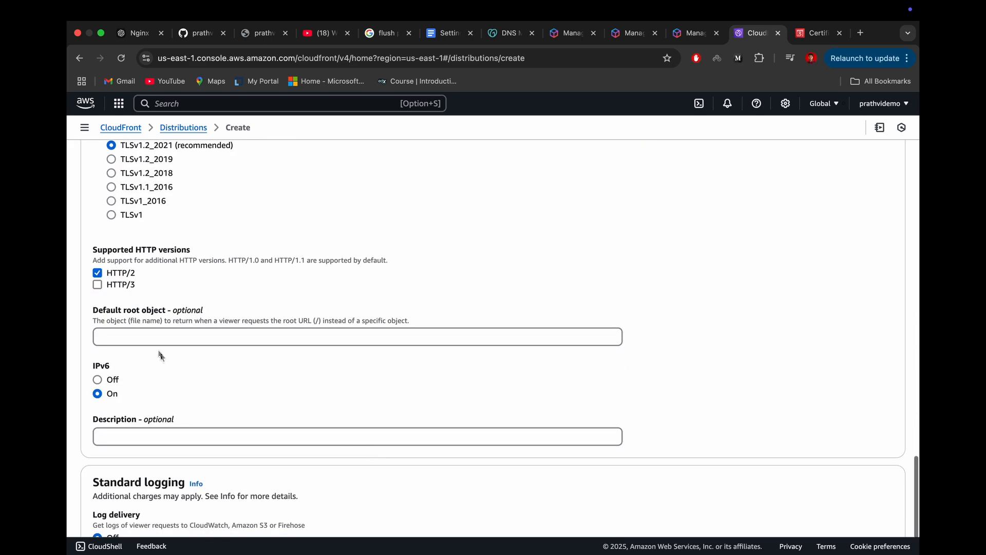
pyautogui.click(155, 340)
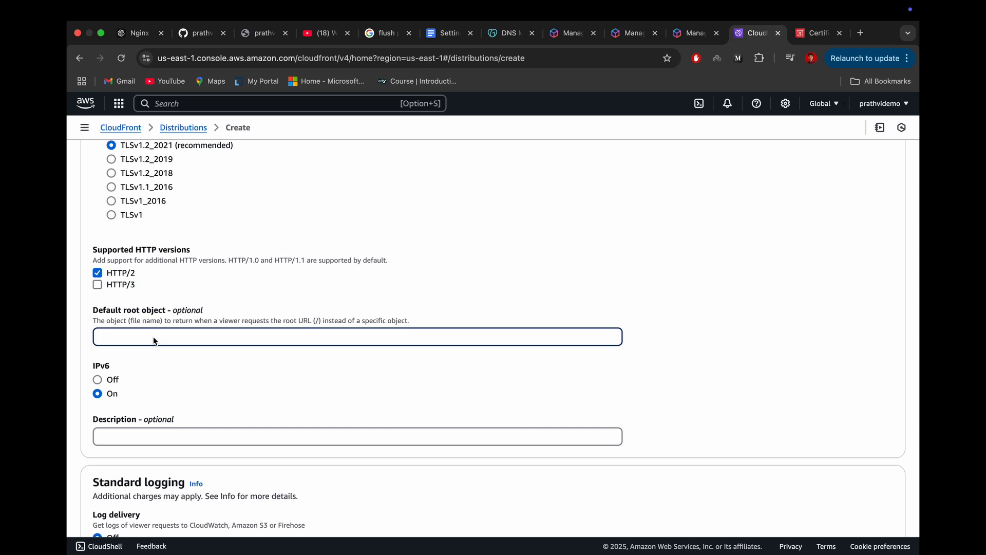
pyautogui.write('results.html')
pyautogui.click(207, 356)
# Step: Change the S3 origin's access to Origin access control settings (recommended) and check for an existing origin access control
pyautogui.scroll(-2, 207, 356)
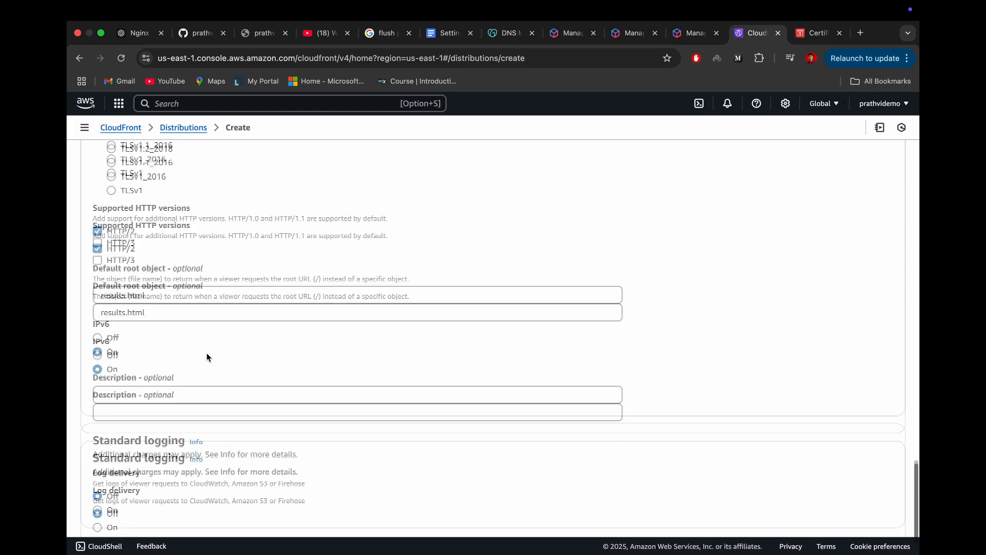
pyautogui.scroll(5, 254, 323)
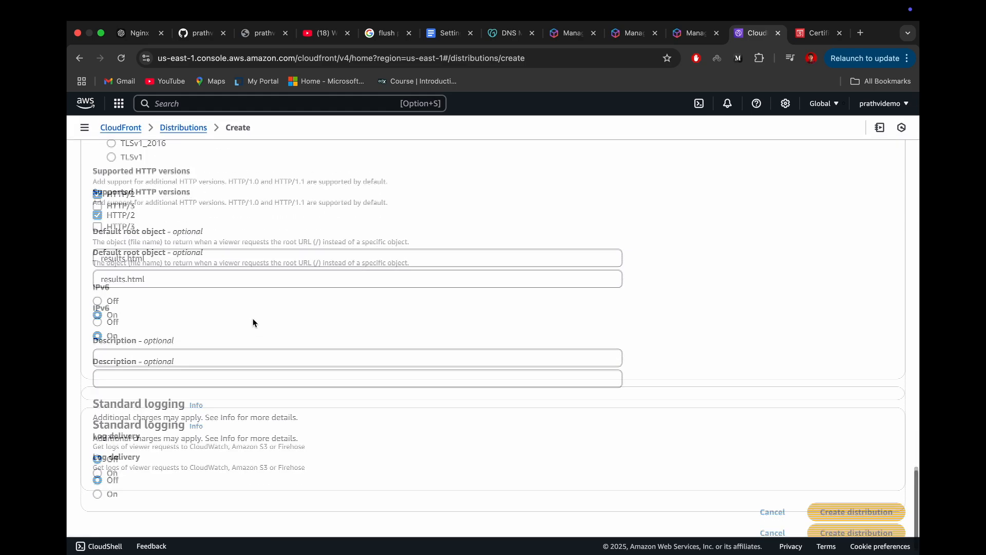
pyautogui.scroll(5, 254, 323)
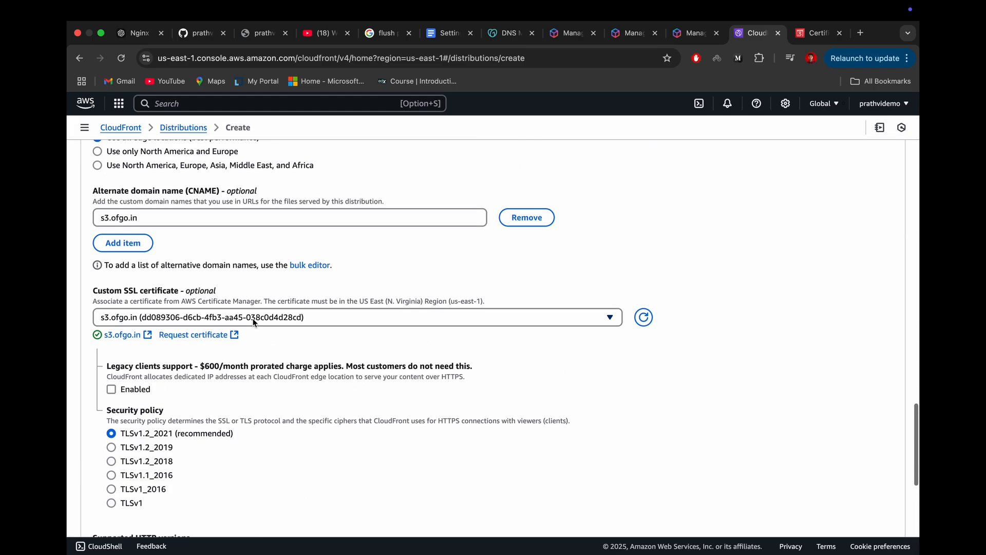
pyautogui.scroll(10, 253, 318)
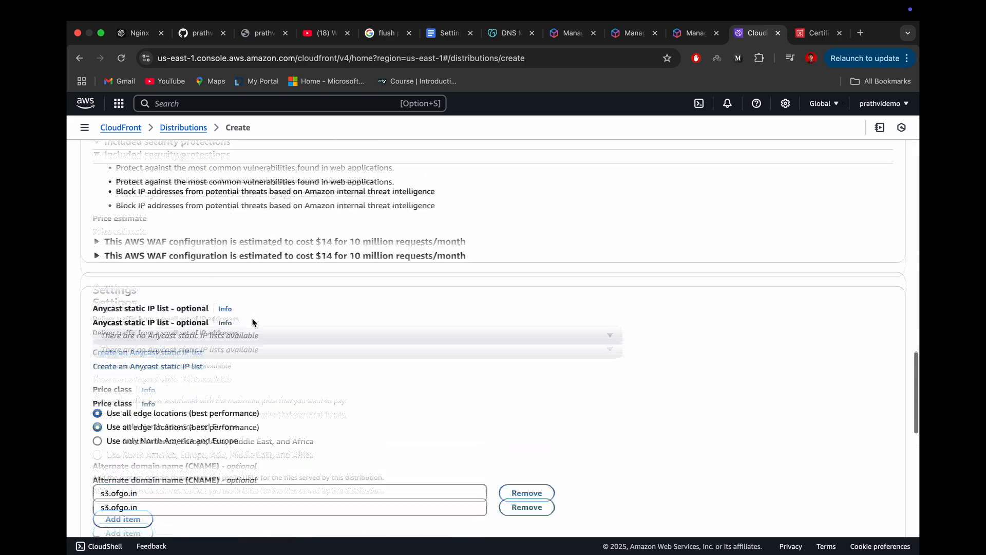
pyautogui.scroll(10, 253, 323)
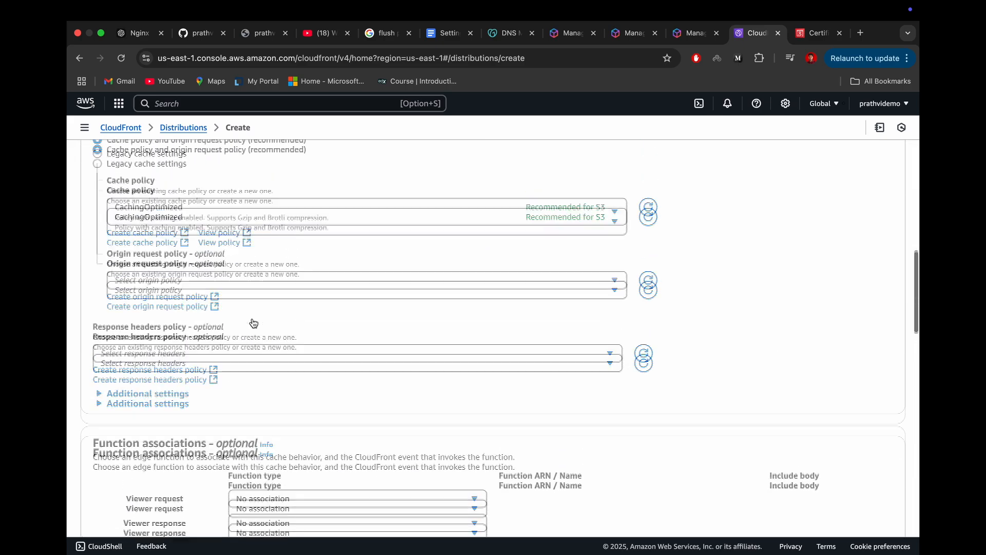
pyautogui.scroll(5, 252, 322)
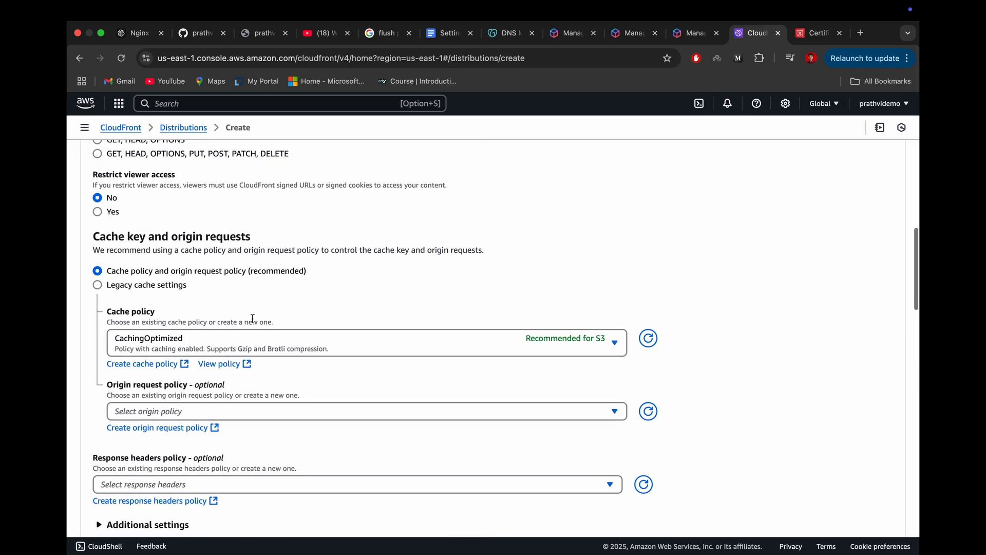
pyautogui.scroll(10, 253, 322)
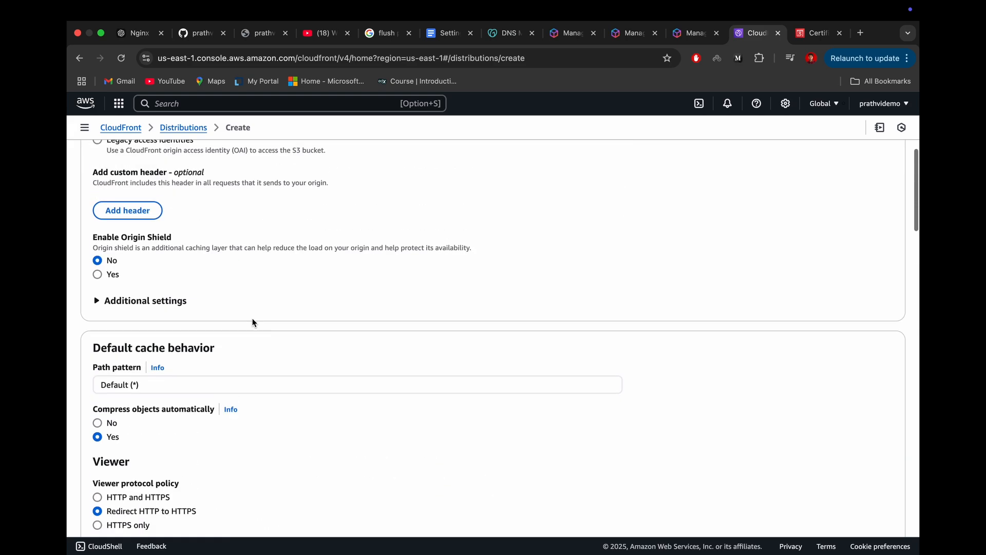
pyautogui.scroll(1, 253, 322)
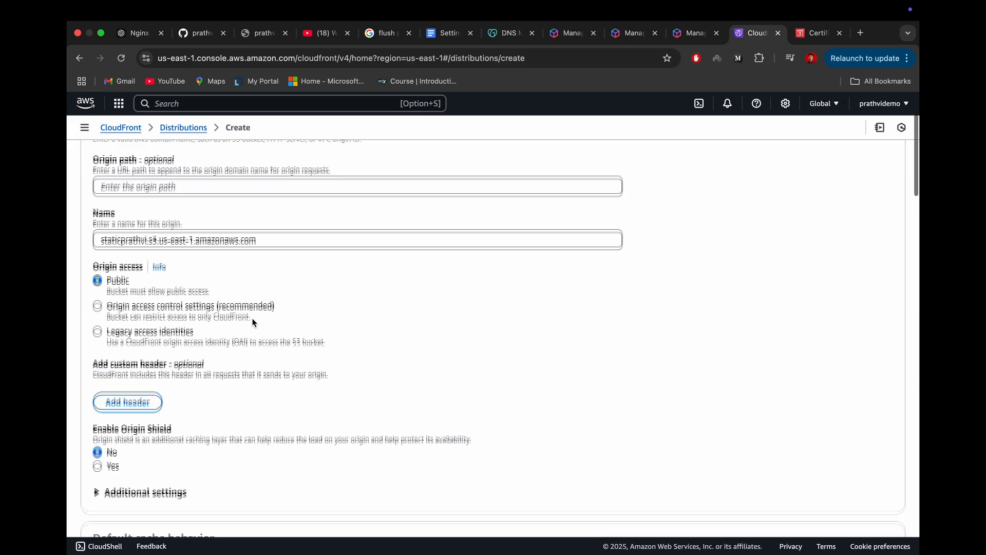
pyautogui.click(97, 308)
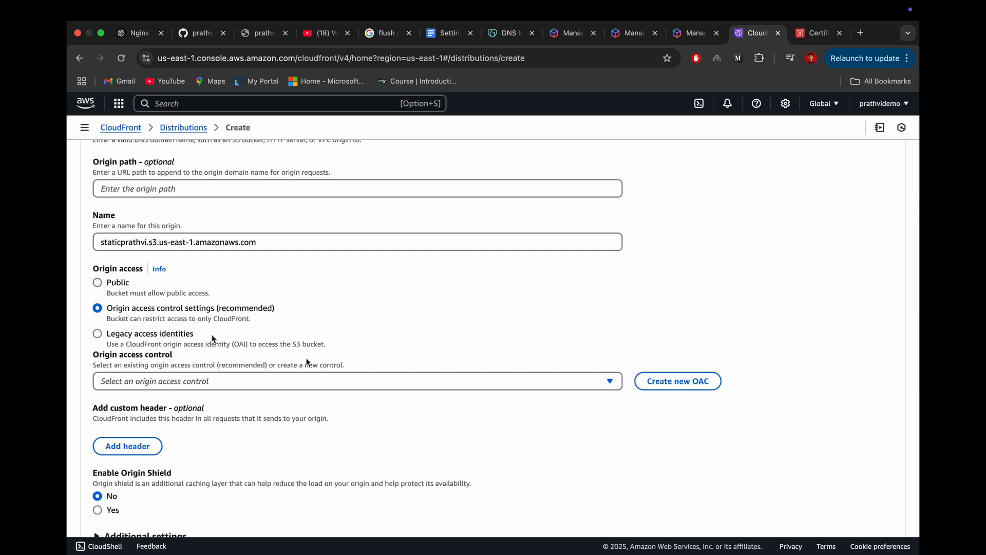
pyautogui.click(240, 380)
pyautogui.click(400, 356)
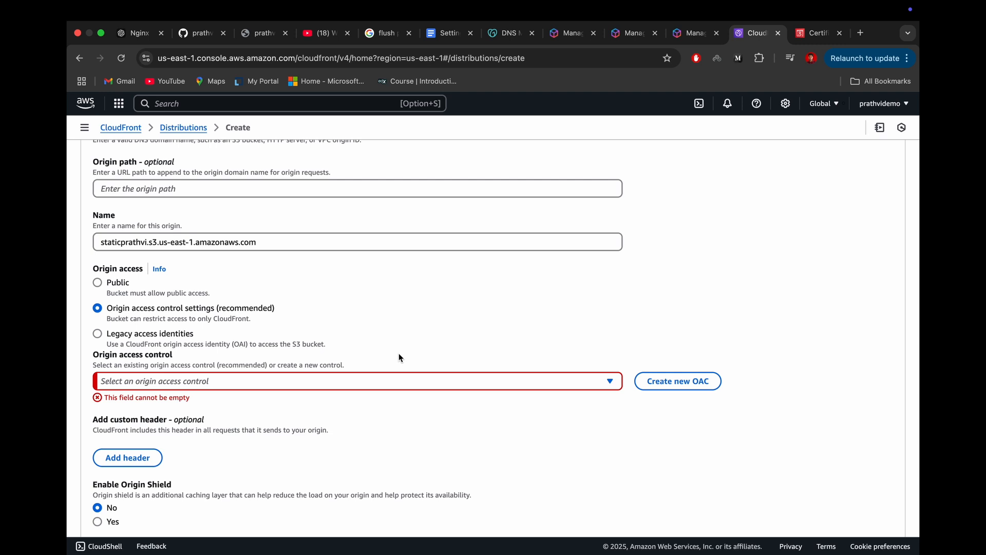
# Step: Create a new origin access control for the S3 origin with the description "permission for CDN", keeping request signing enabled
pyautogui.click(650, 383)
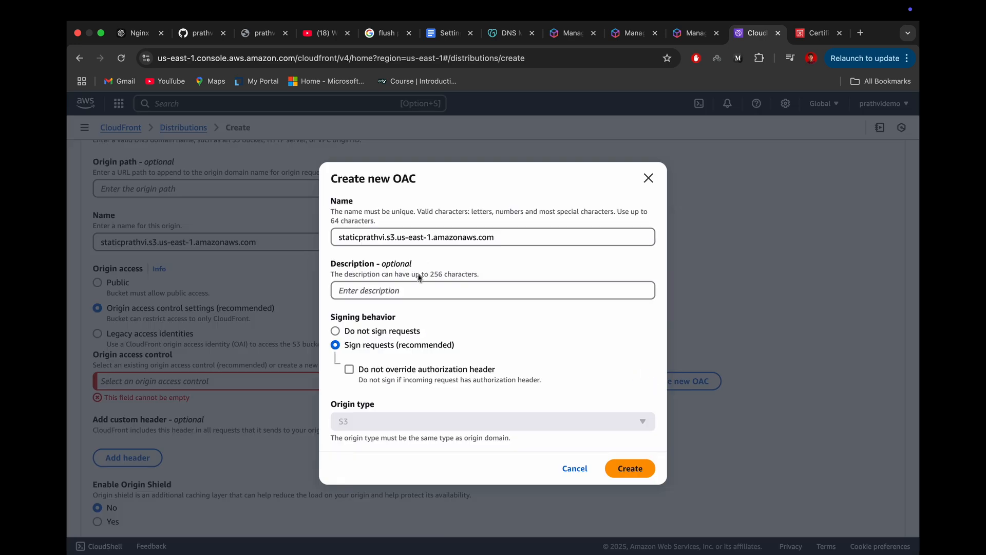
pyautogui.click(415, 289)
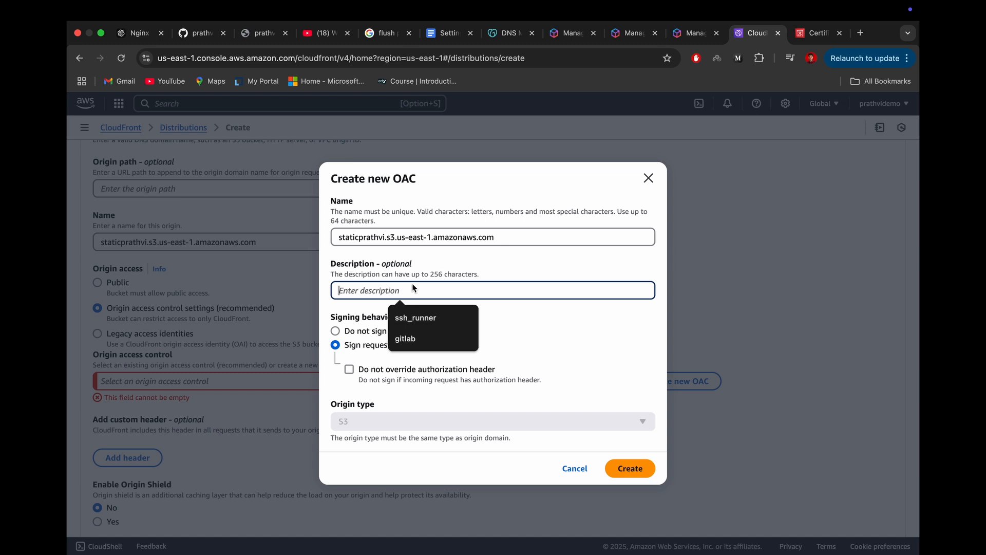
pyautogui.write('permission for CDN')
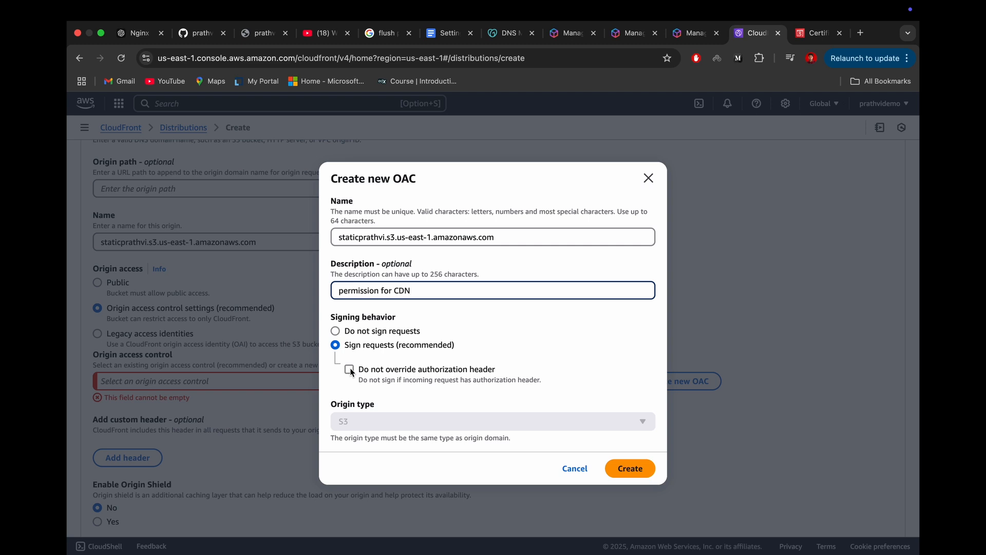
pyautogui.click(626, 475)
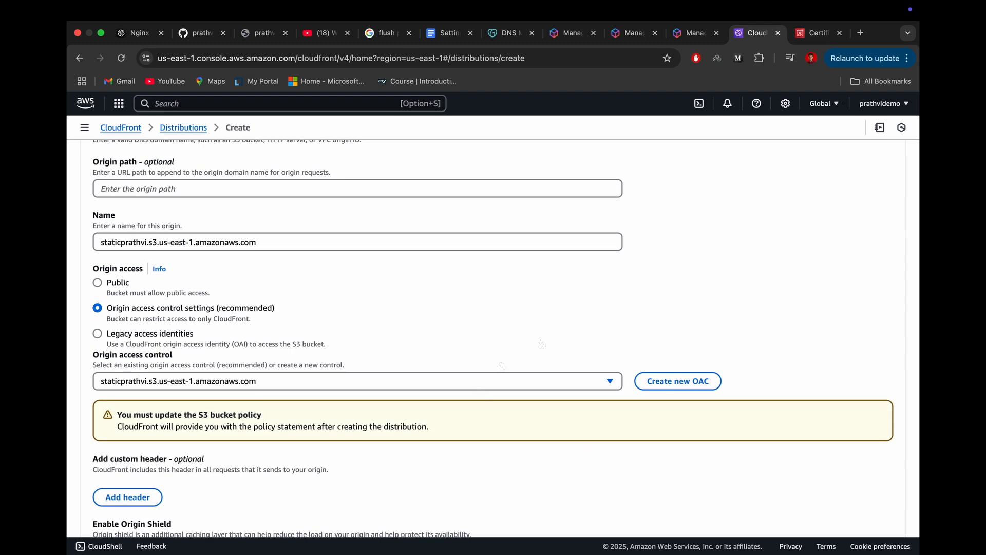
# Step: Choose not to enable WAF security protections and create the CloudFront distribution
pyautogui.scroll(-3, 446, 331)
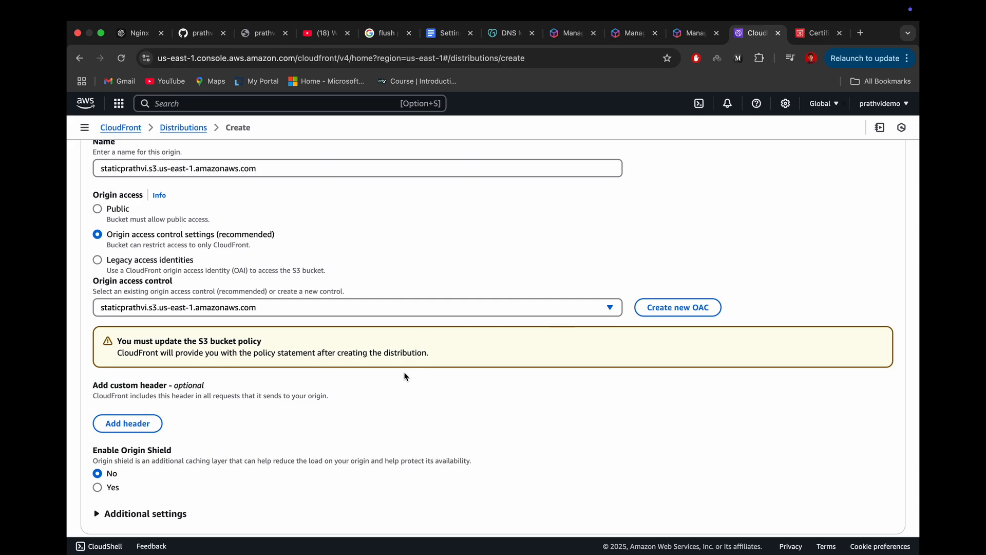
pyautogui.scroll(5, 405, 376)
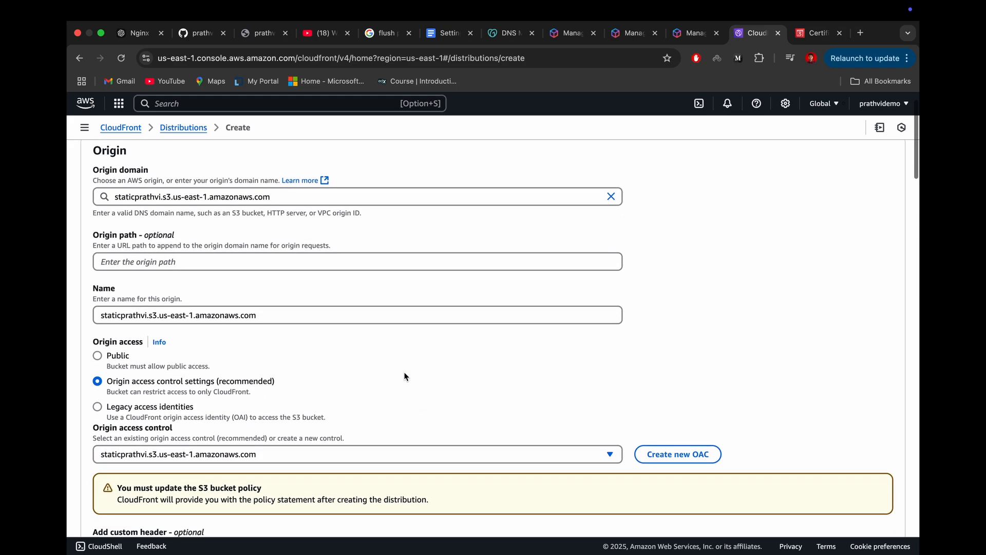
pyautogui.scroll(-20, 406, 376)
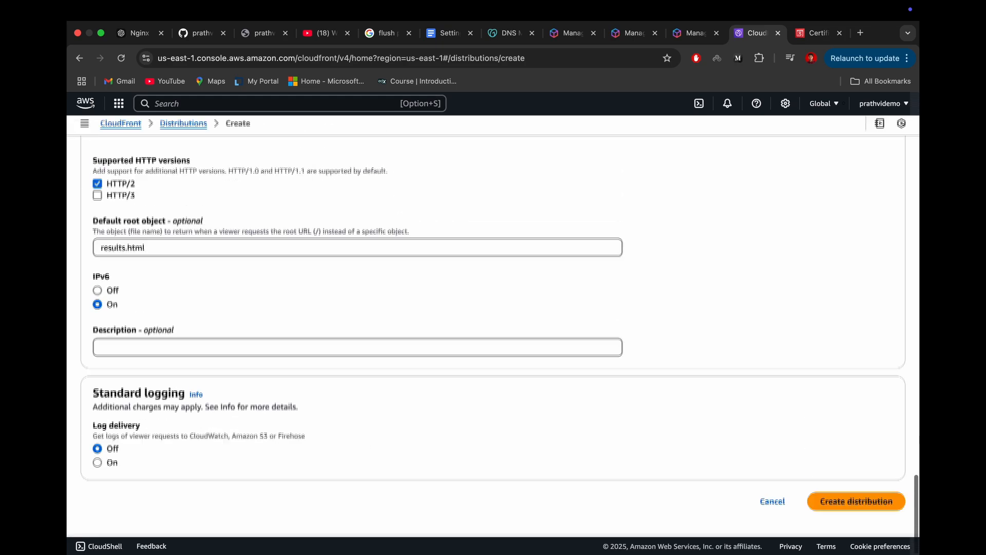
pyautogui.click(831, 508)
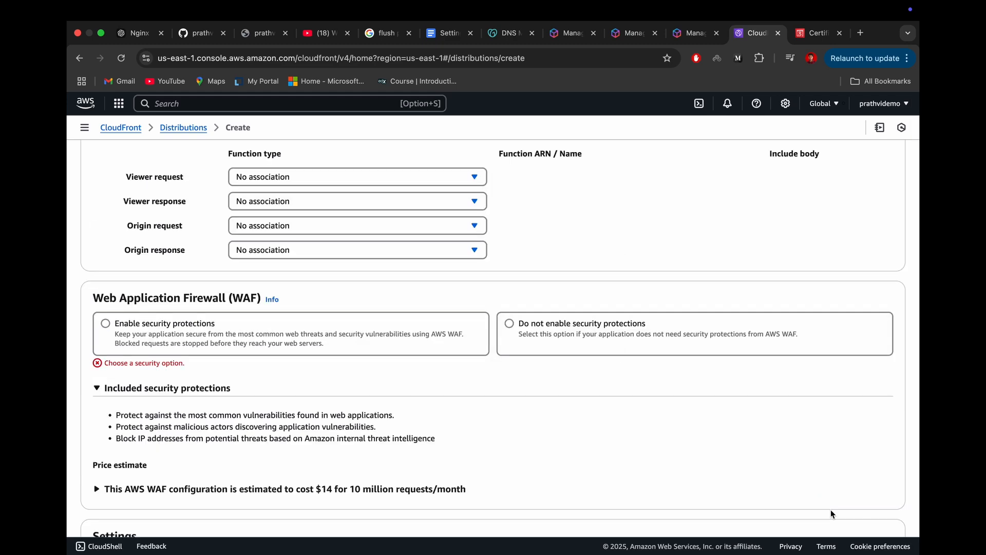
pyautogui.click(505, 333)
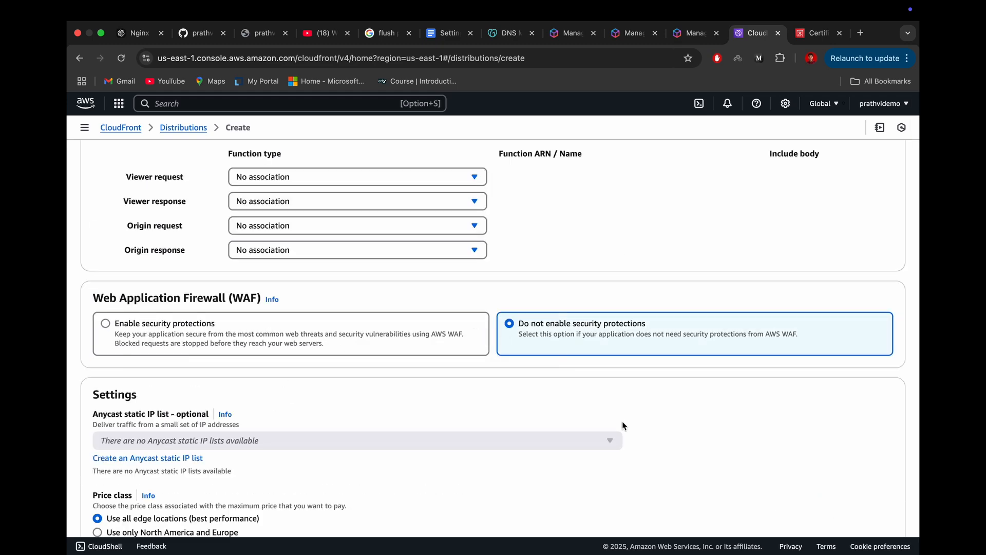
pyautogui.scroll(-15, 623, 425)
pyautogui.click(856, 504)
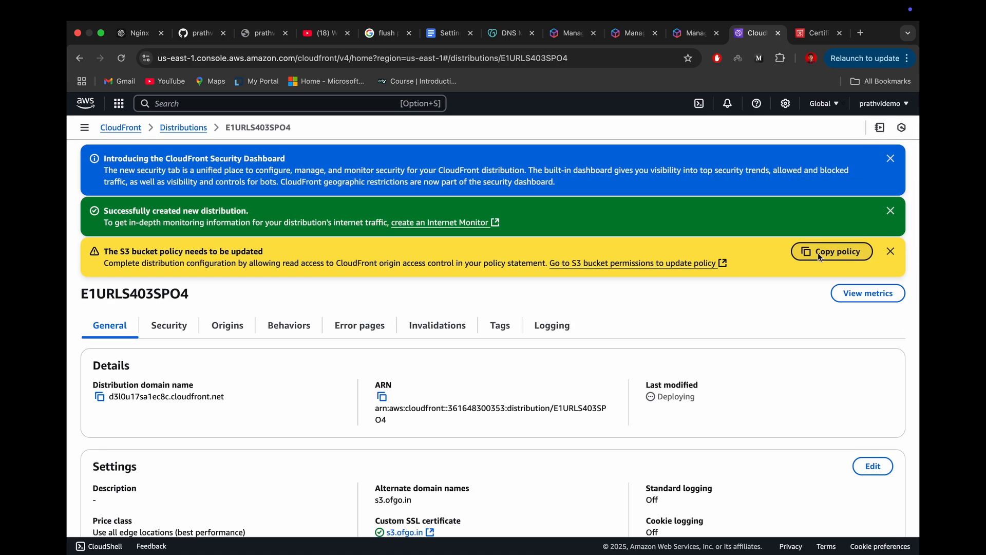
# Step: Copy the CloudFront policy statement for the S3 origin and open the static website's S3 bucket in a separate browser tab
pyautogui.click(810, 256)
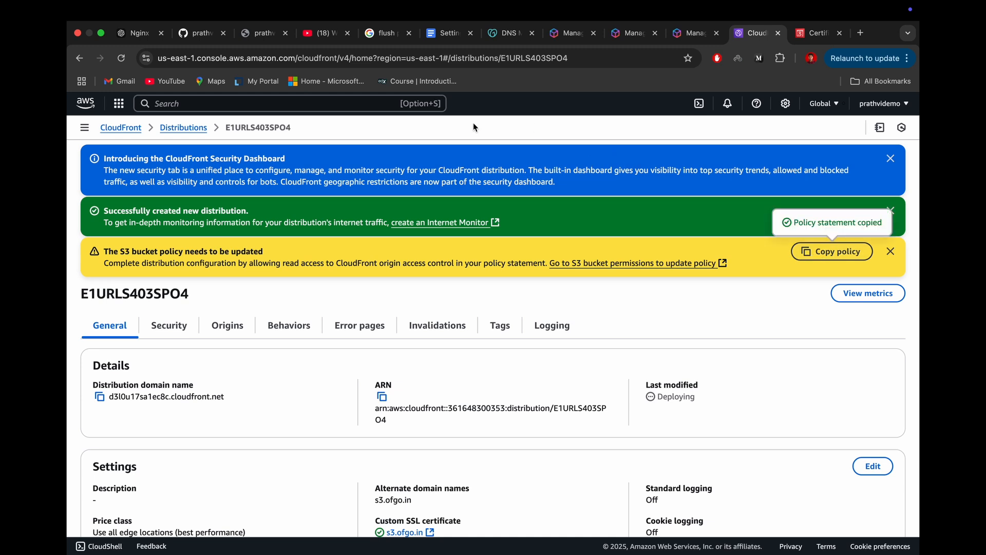
pyautogui.rightClick(84, 104)
pyautogui.click(121, 105)
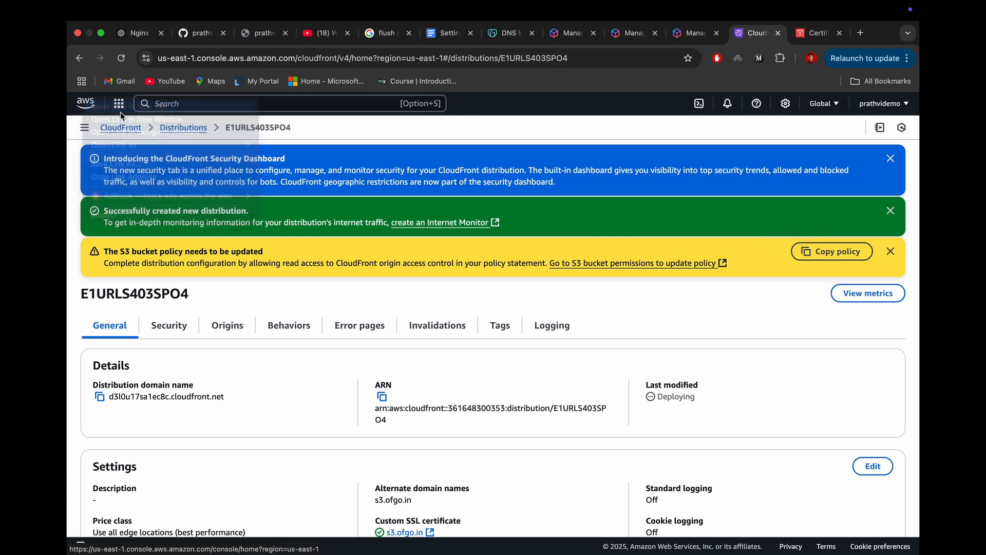
pyautogui.click(807, 32)
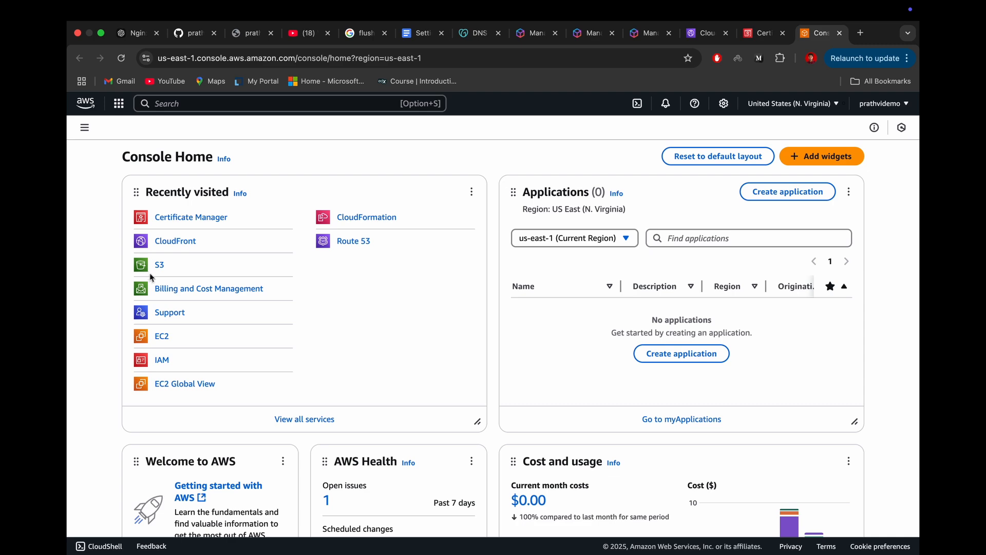
pyautogui.click(156, 271)
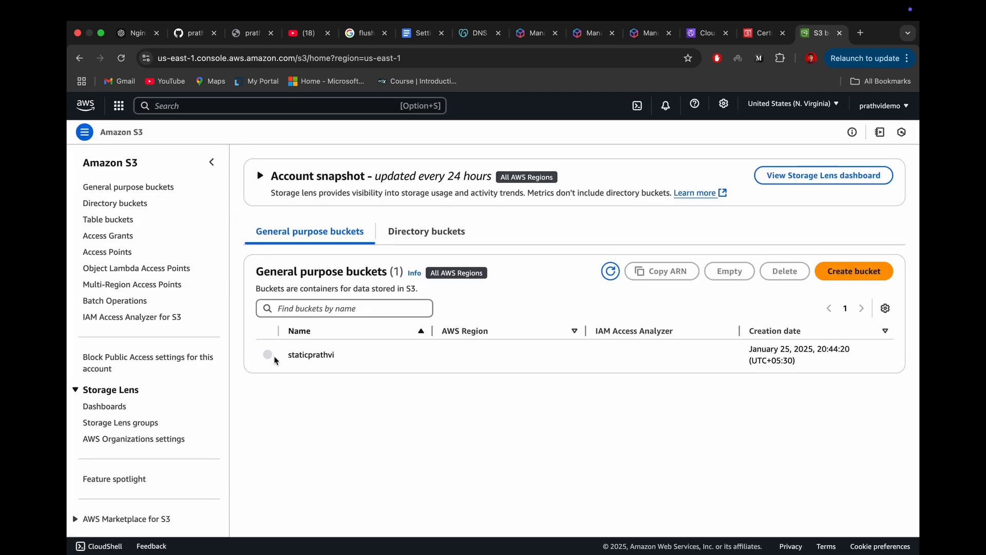
pyautogui.click(267, 354)
pyautogui.click(299, 355)
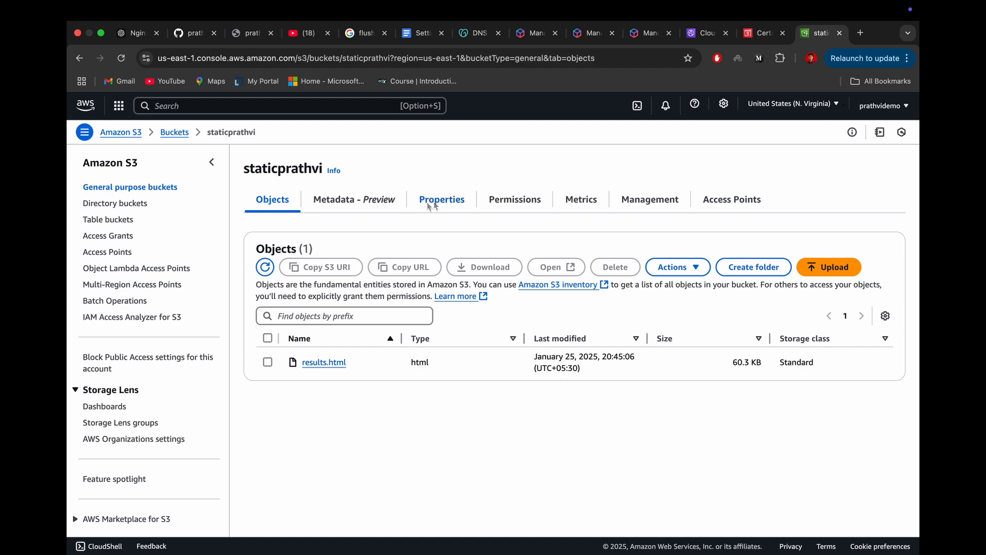
# Step: Paste the copied CloudFront policy statement as the bucket's policy in its permissions and save the changes
pyautogui.click(503, 203)
pyautogui.scroll(-3, 336, 463)
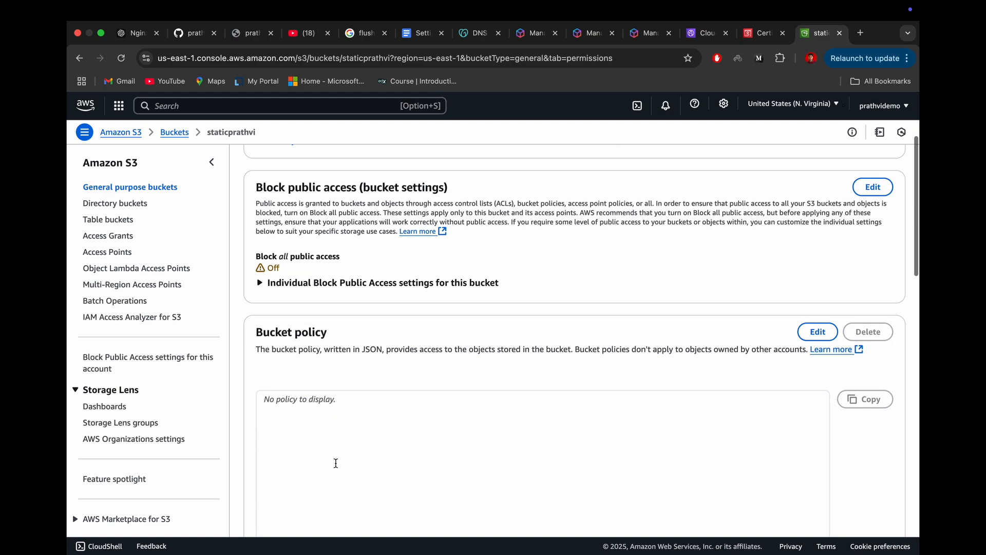
pyautogui.scroll(-1, 336, 463)
pyautogui.click(322, 379)
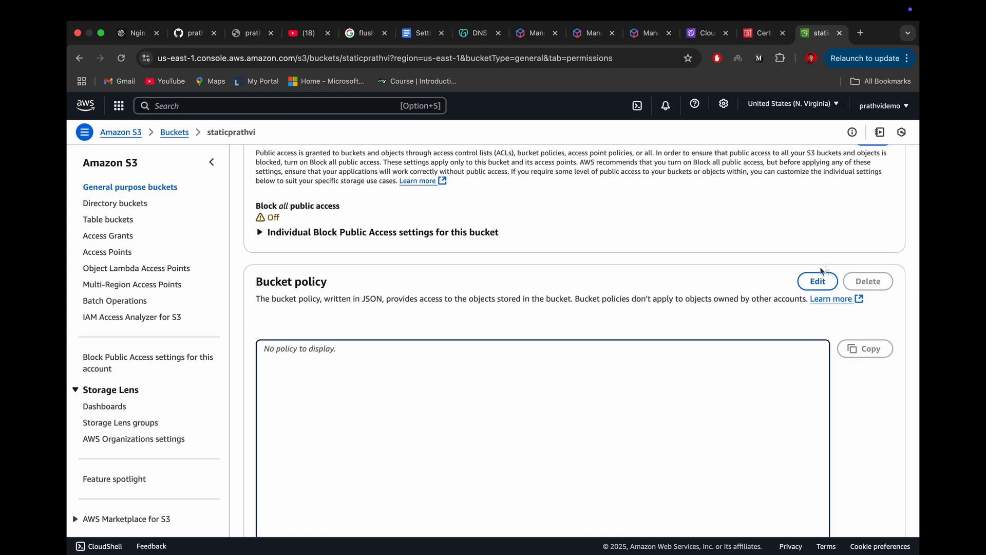
pyautogui.click(821, 277)
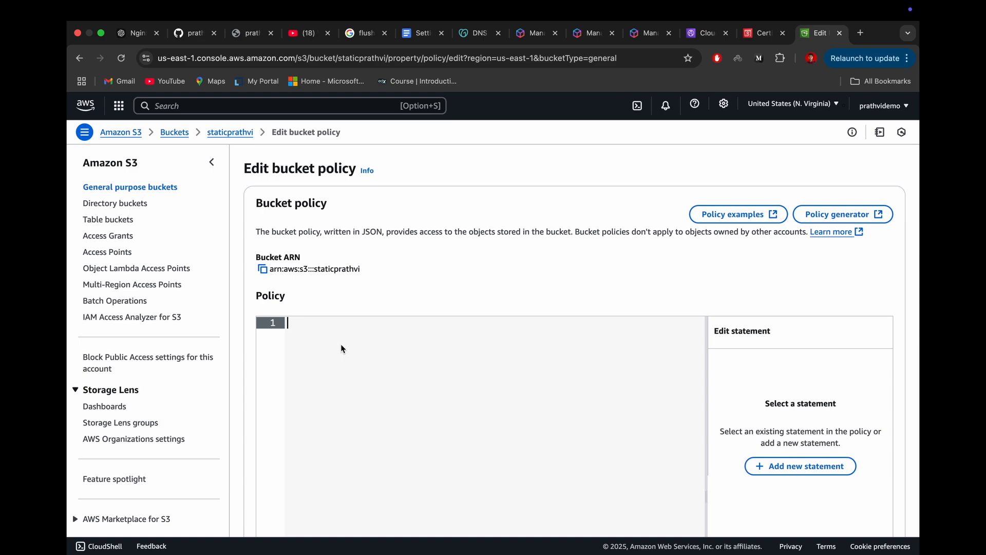
pyautogui.press('super+v')
pyautogui.scroll(-2, 529, 432)
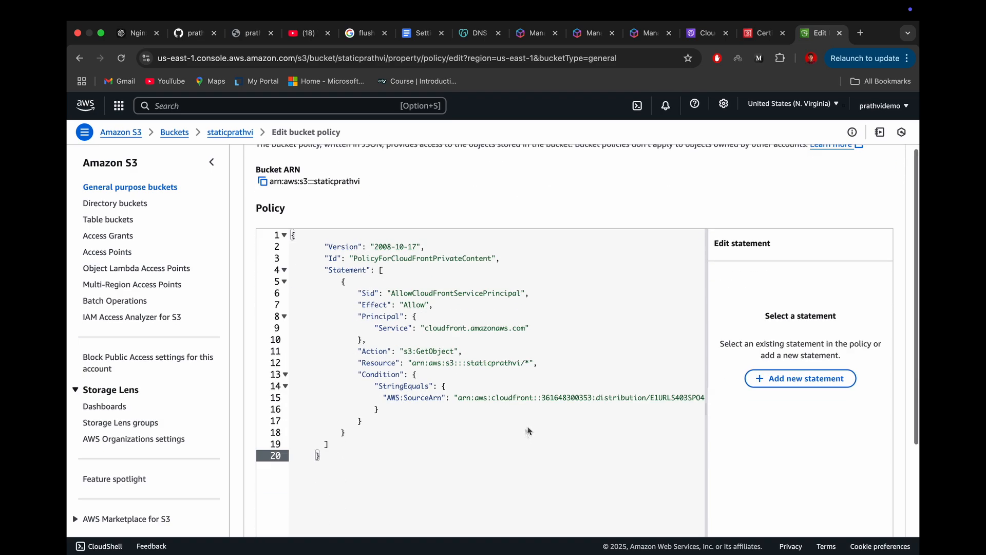
pyautogui.scroll(-4, 529, 432)
pyautogui.click(867, 512)
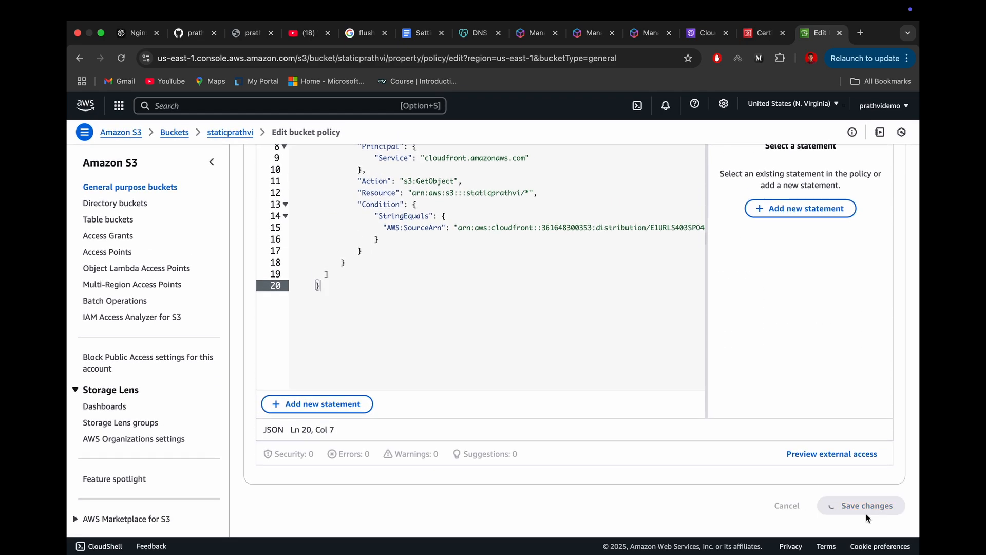
pyautogui.scroll(10, 560, 383)
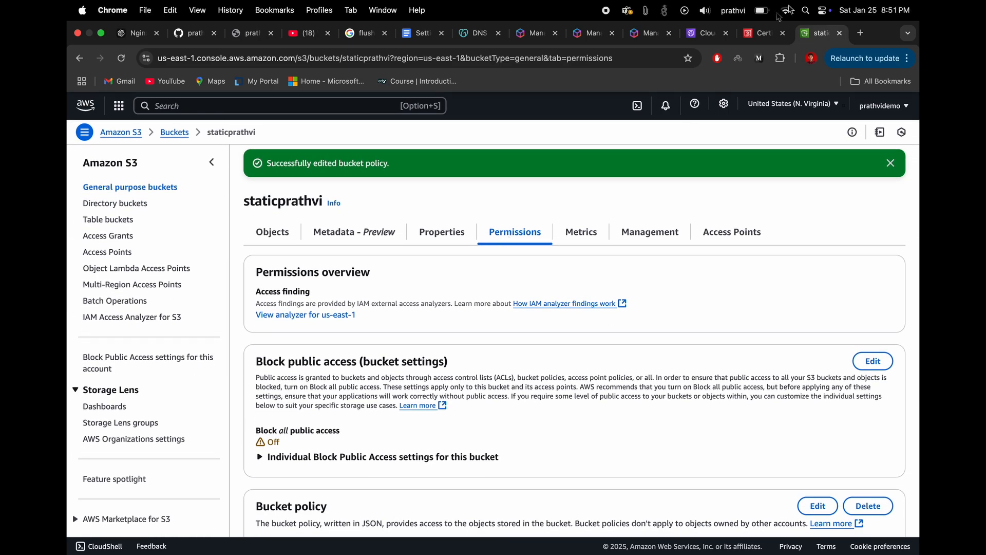
# Step: Try to open the CloudFront distribution's copied domain name in a new browser tab and close that tab
pyautogui.click(764, 33)
pyautogui.click(708, 33)
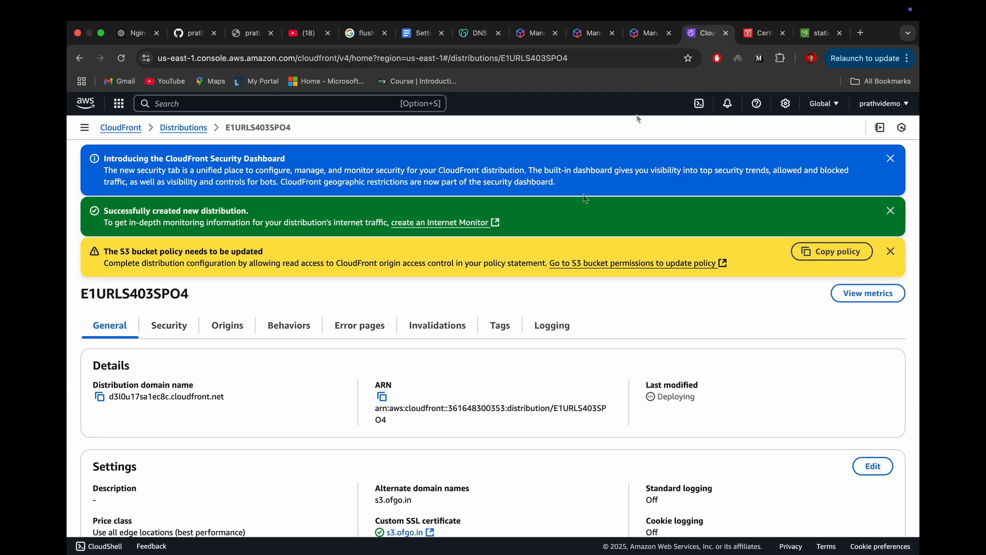
pyautogui.scroll(-3, 475, 348)
pyautogui.scroll(3, 474, 349)
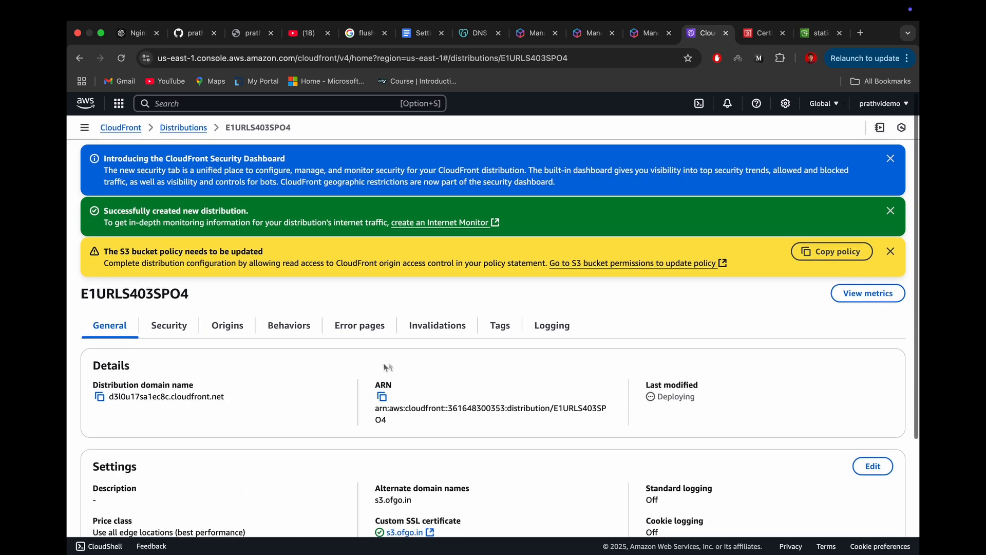
pyautogui.click(101, 398)
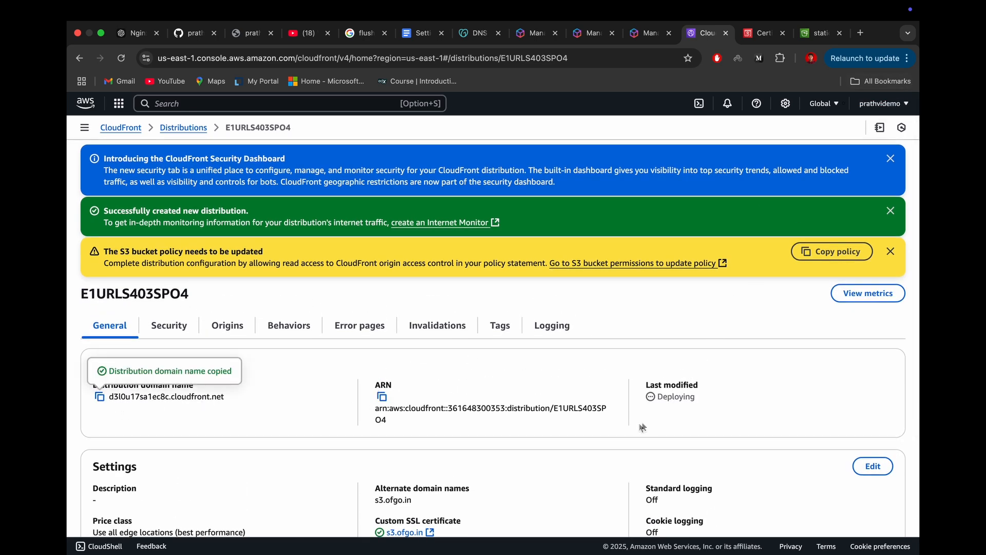
pyautogui.moveTo(715, 401); pyautogui.dragTo(639, 398)
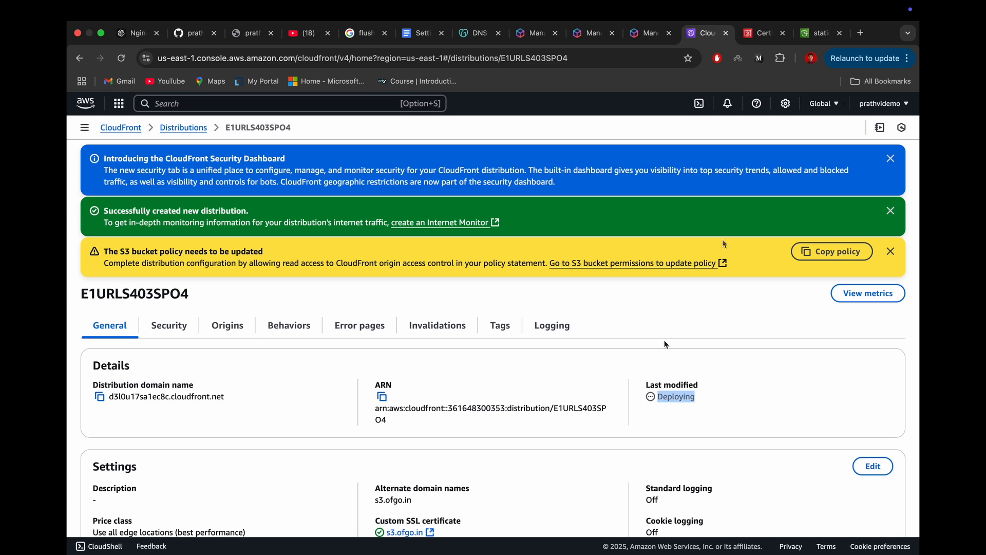
pyautogui.click(861, 33)
pyautogui.press('super+v')
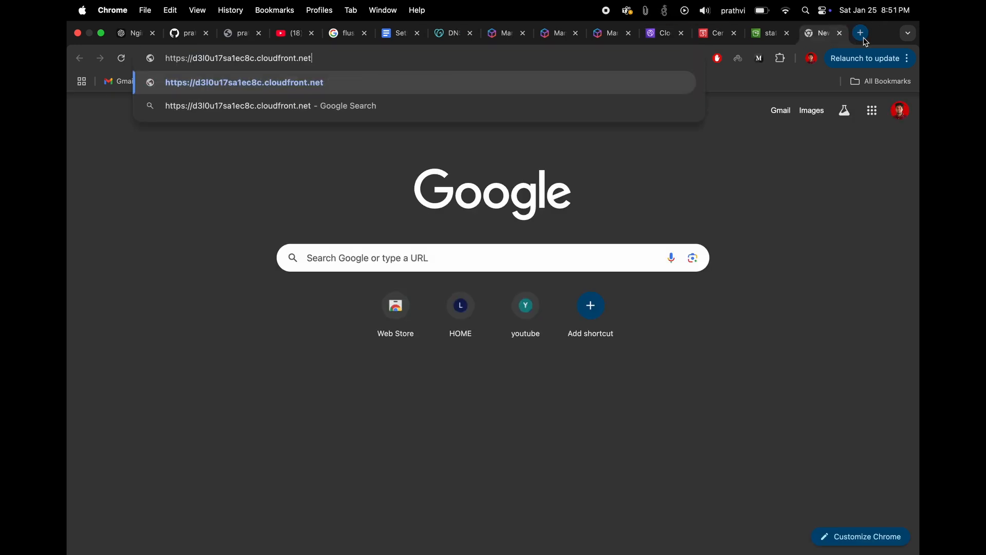
pyautogui.press('Return')
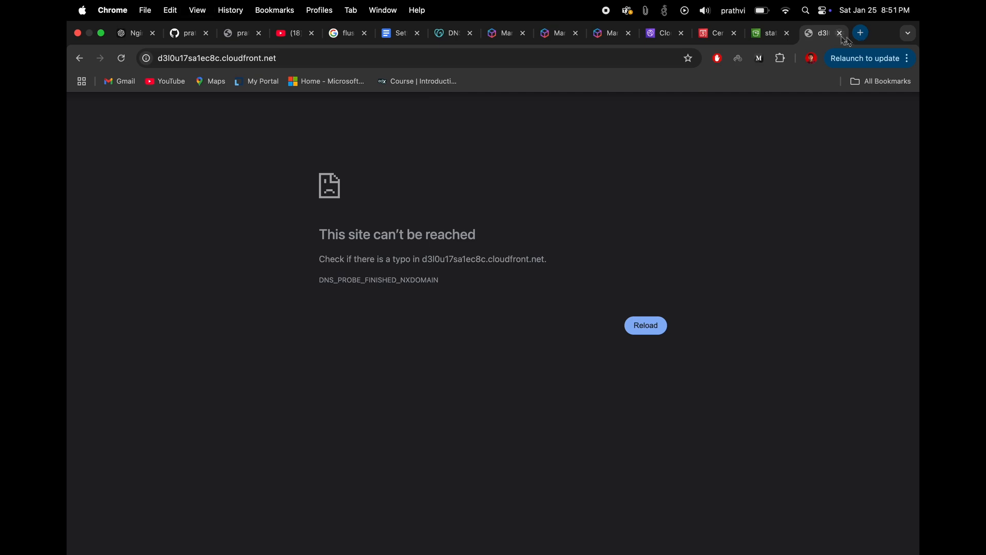
pyautogui.click(840, 33)
# Step: Check the bucket permissions, the certificate status and the reloaded distribution's settings and deployment status, including its entry in the distributions list
pyautogui.scroll(-3, 596, 350)
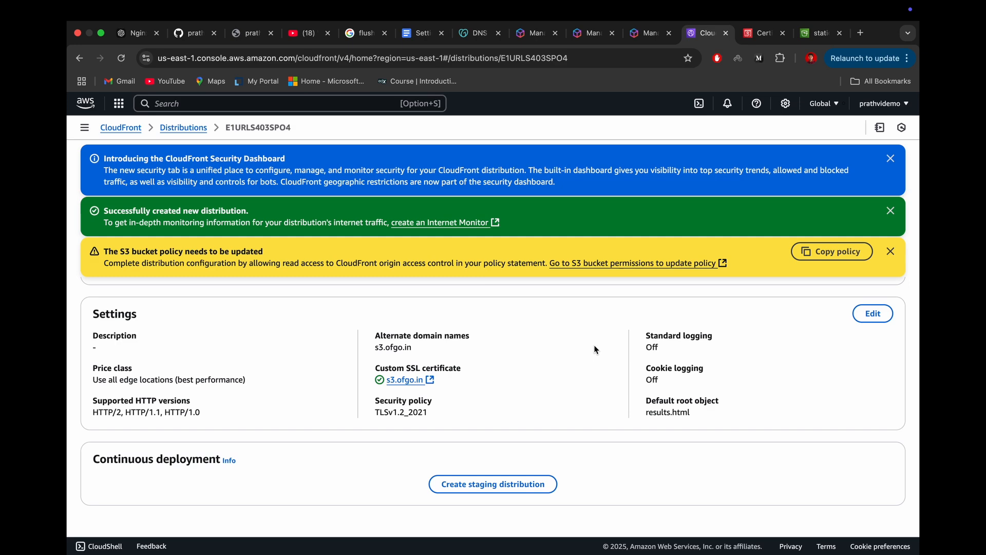
pyautogui.click(818, 33)
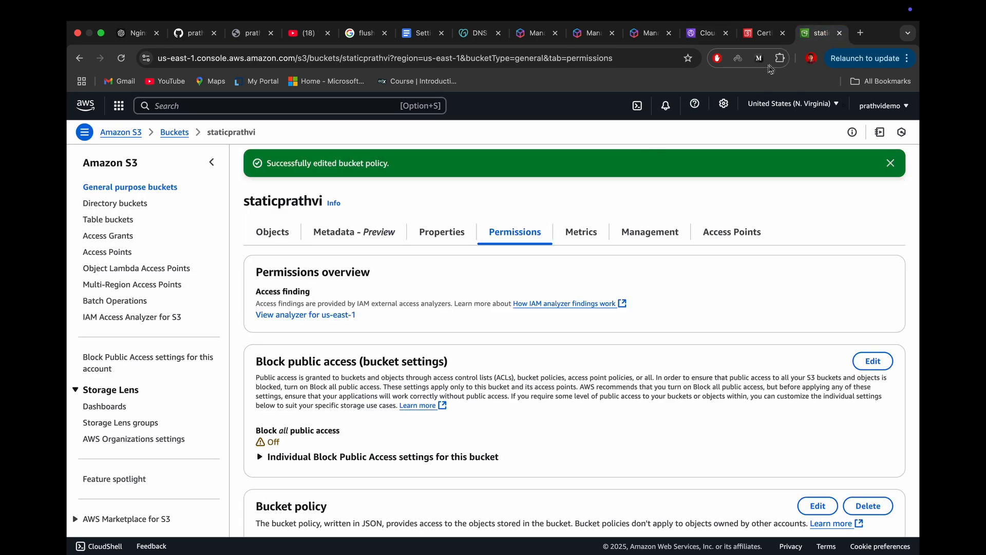
pyautogui.click(765, 32)
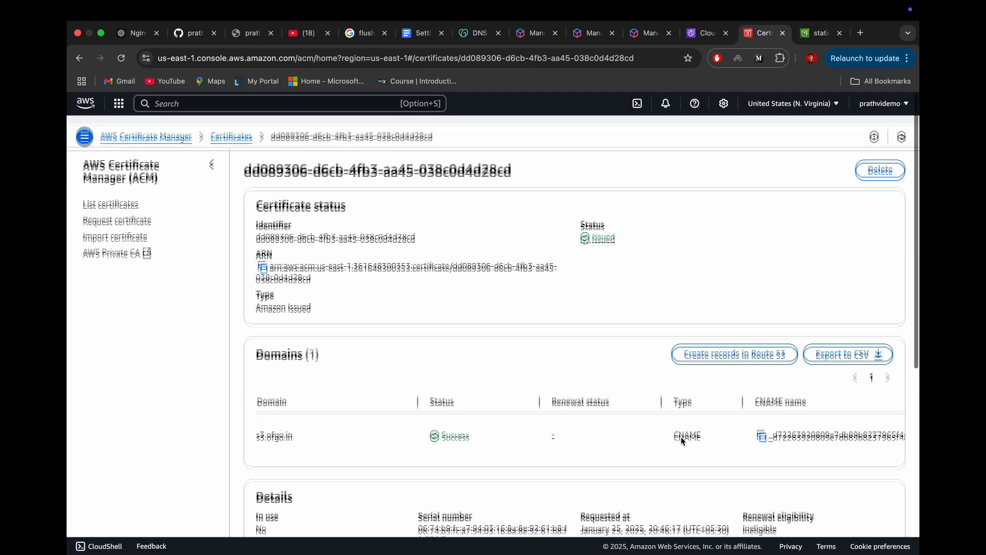
pyautogui.click(708, 33)
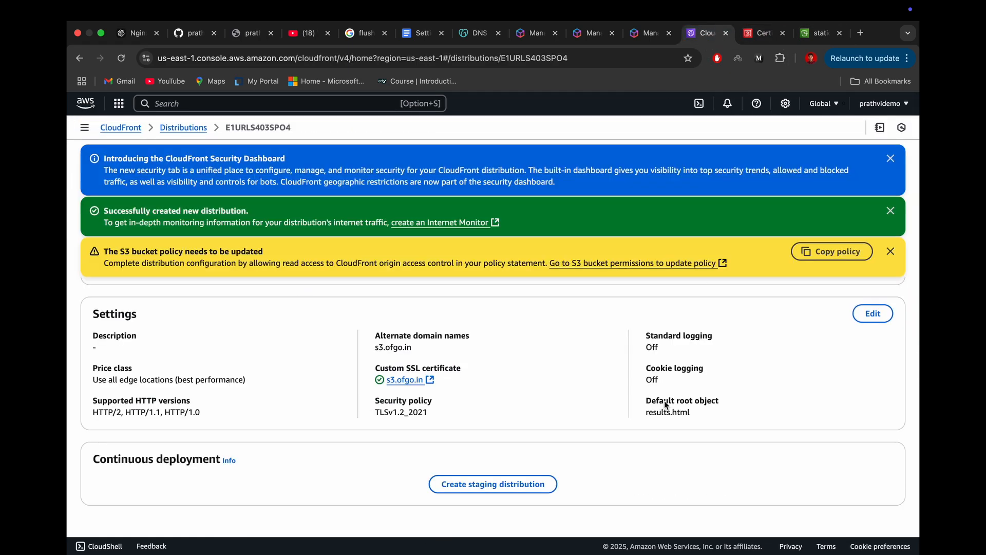
pyautogui.press('super+r')
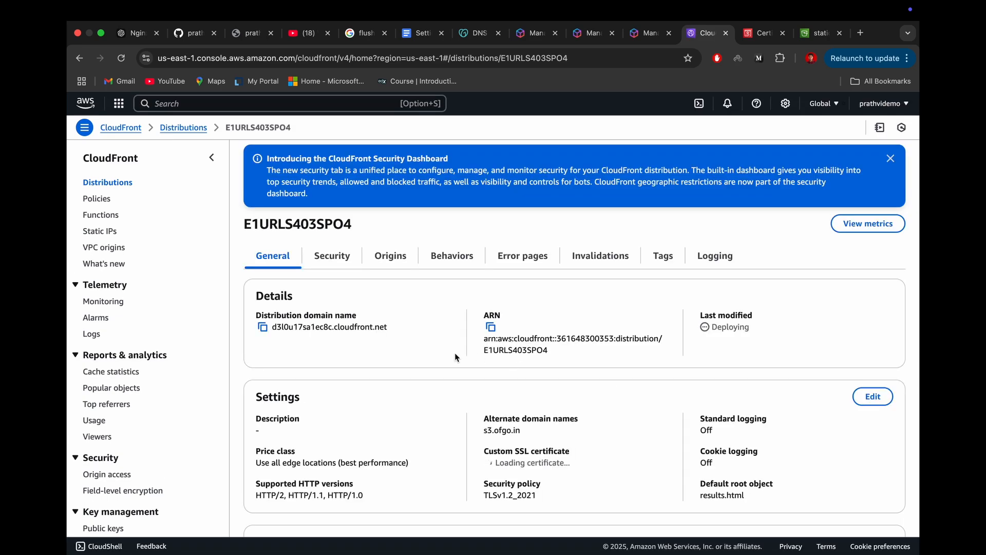
pyautogui.scroll(-2, 661, 339)
pyautogui.scroll(2, 661, 339)
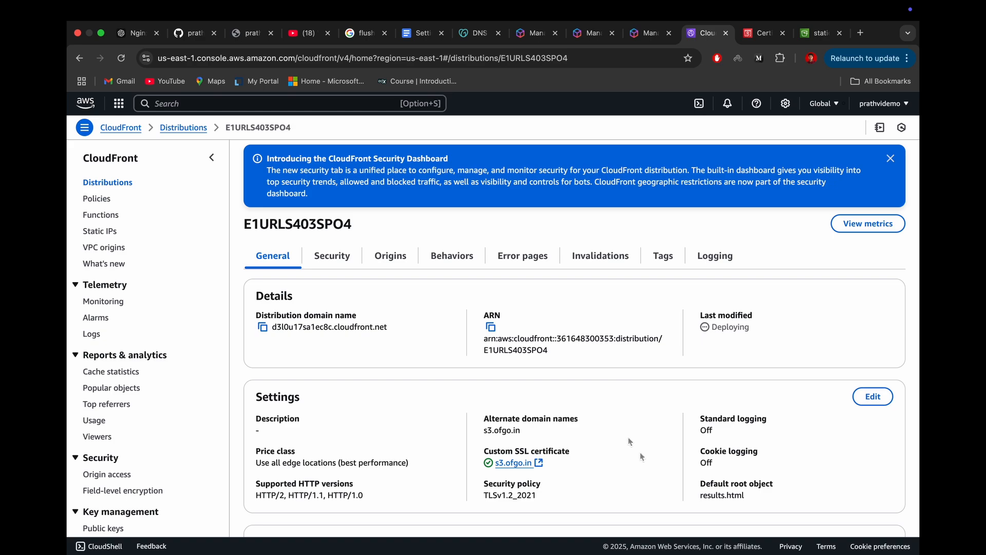
pyautogui.scroll(-3, 615, 466)
pyautogui.scroll(3, 614, 468)
pyautogui.click(891, 159)
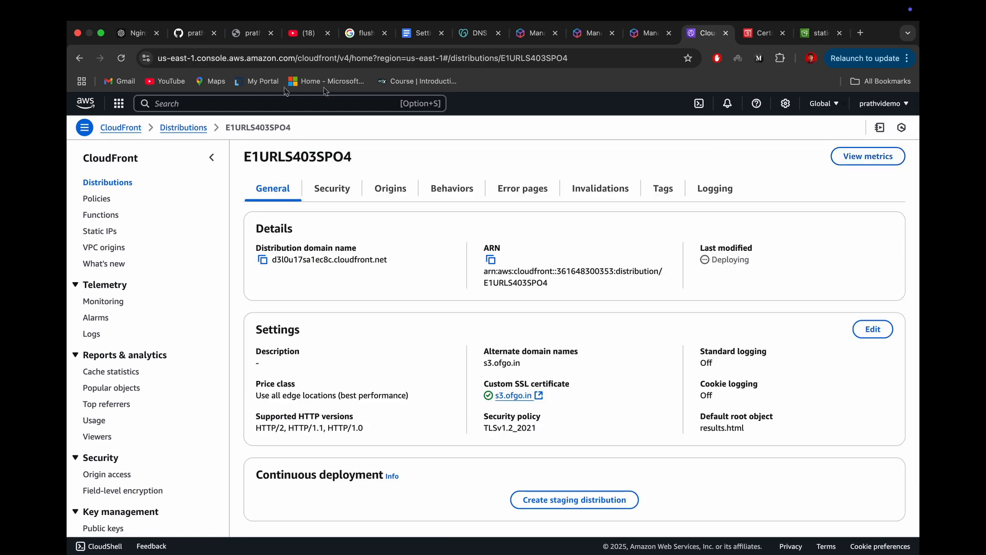
pyautogui.click(191, 128)
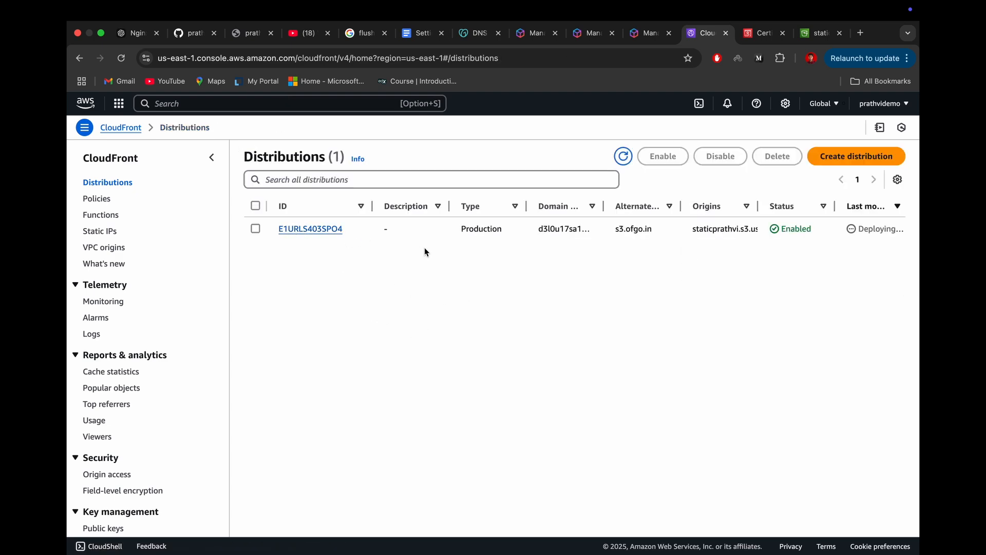
pyautogui.click(280, 228)
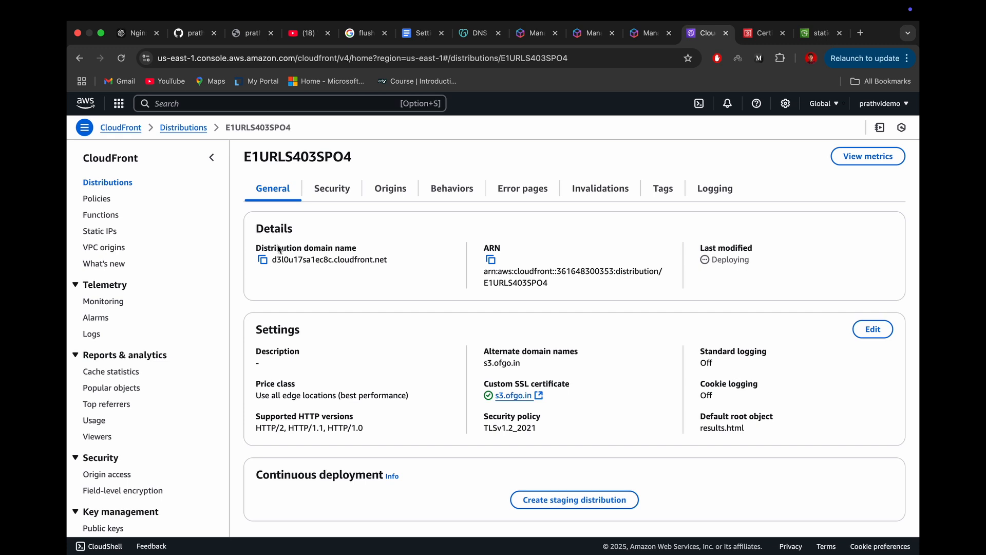
# Step: Copy the distribution domain name, open it in a new browser tab and look through the served page
pyautogui.click(262, 260)
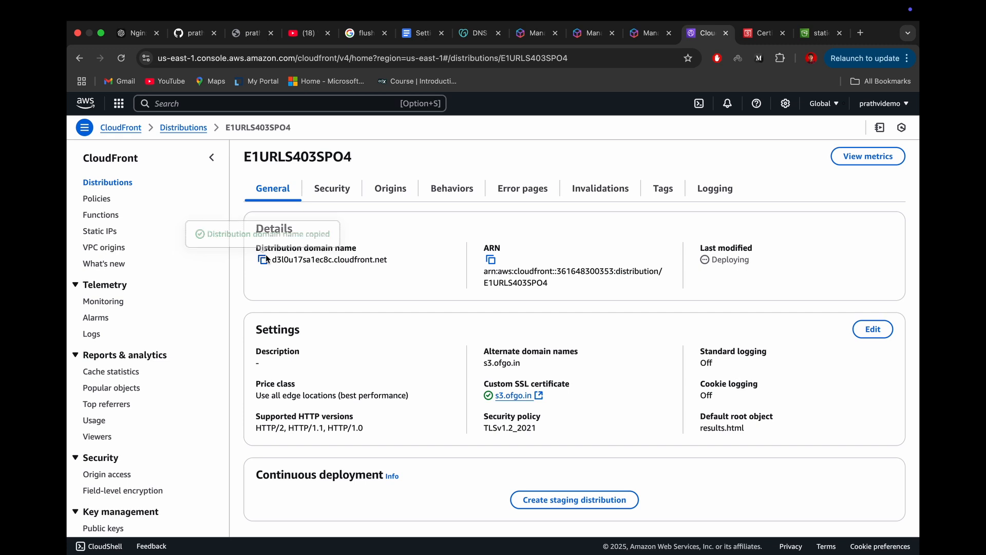
pyautogui.click(865, 33)
pyautogui.press('super+v')
pyautogui.press('Return')
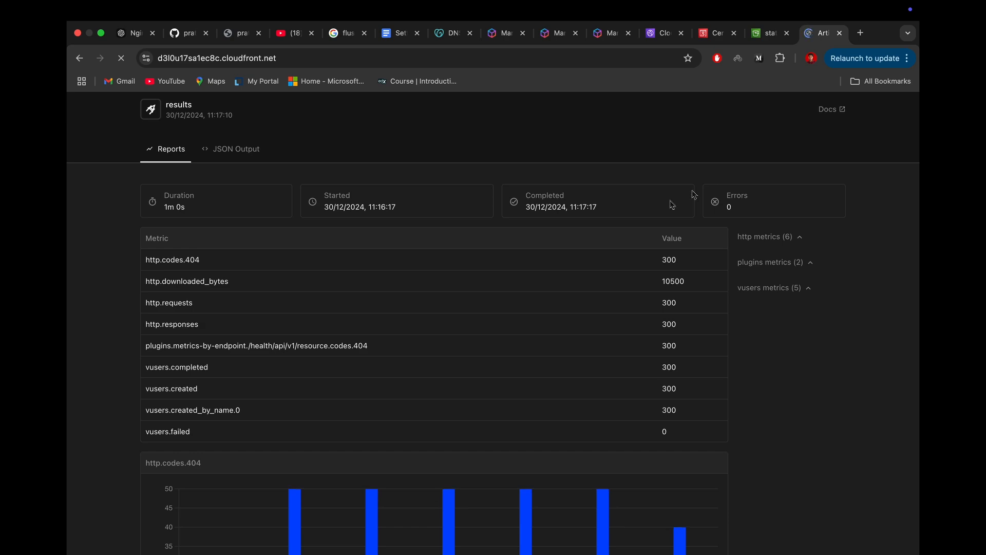
pyautogui.scroll(-10, 578, 290)
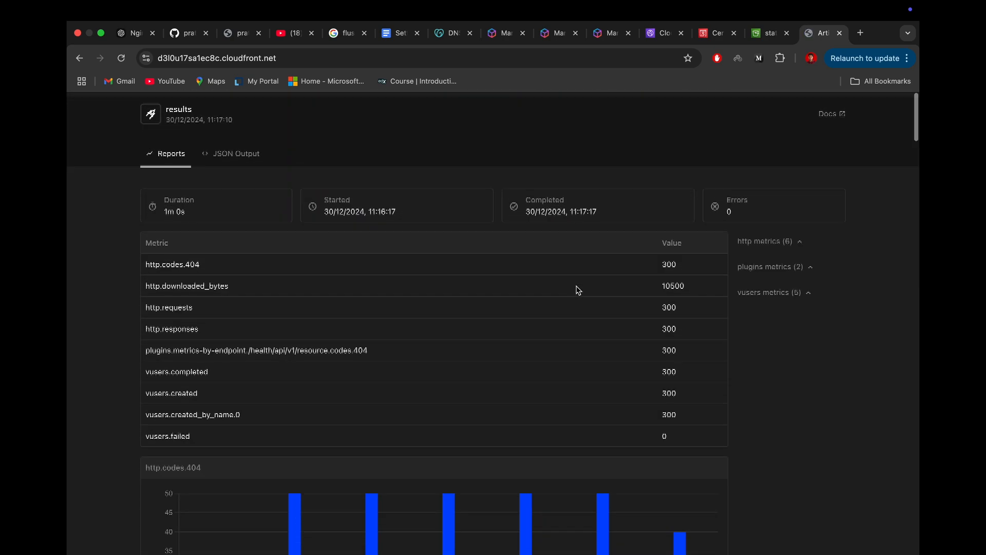
pyautogui.scroll(-10, 577, 290)
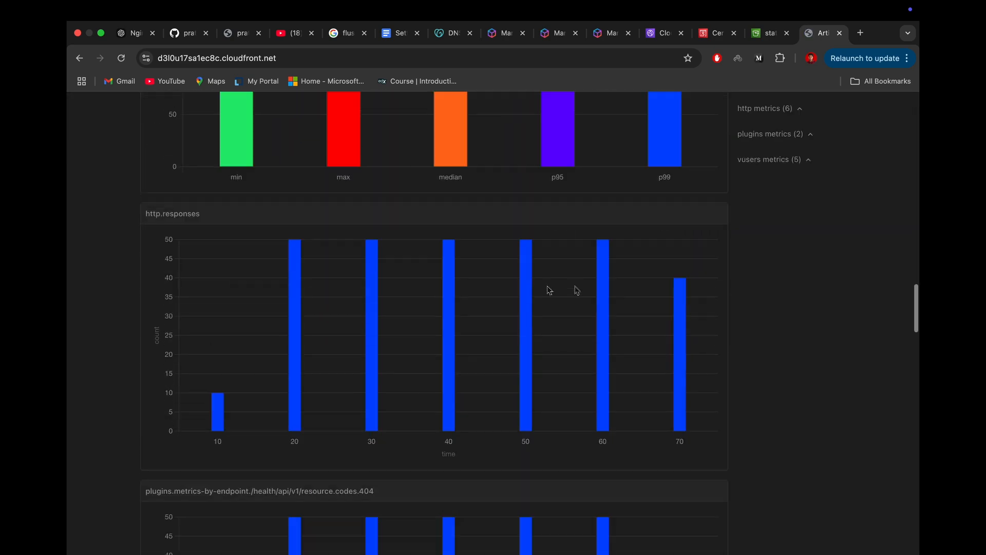
pyautogui.click(349, 55)
pyautogui.scroll(5, 274, 163)
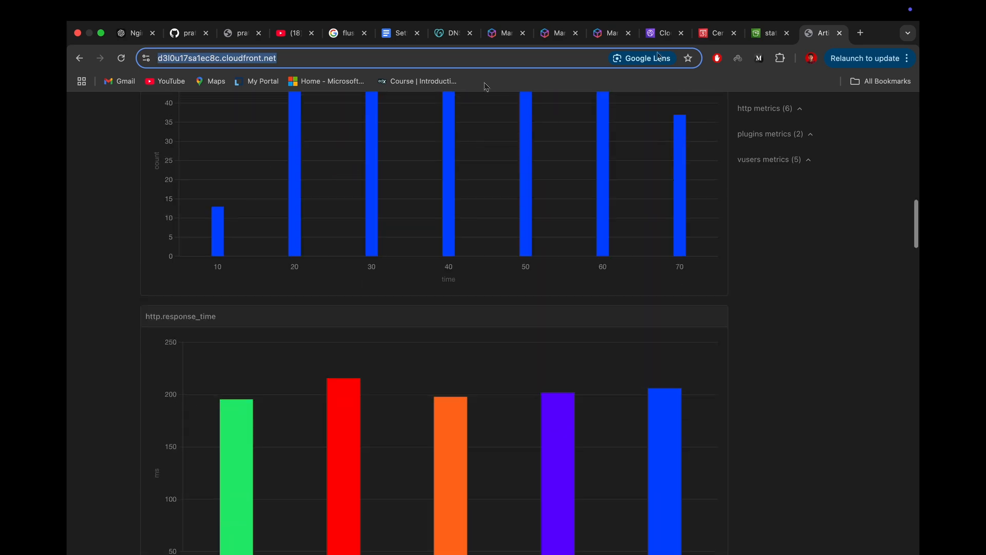
# Step: Look at the distribution's details again, return to the served results page and leave the browser for the desktop
pyautogui.click(765, 33)
pyautogui.click(667, 34)
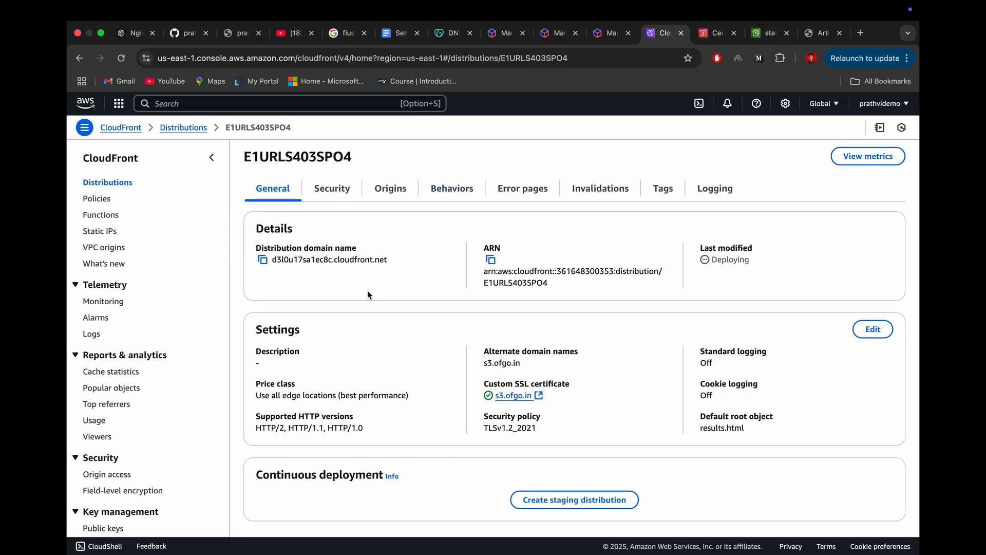
pyautogui.click(822, 33)
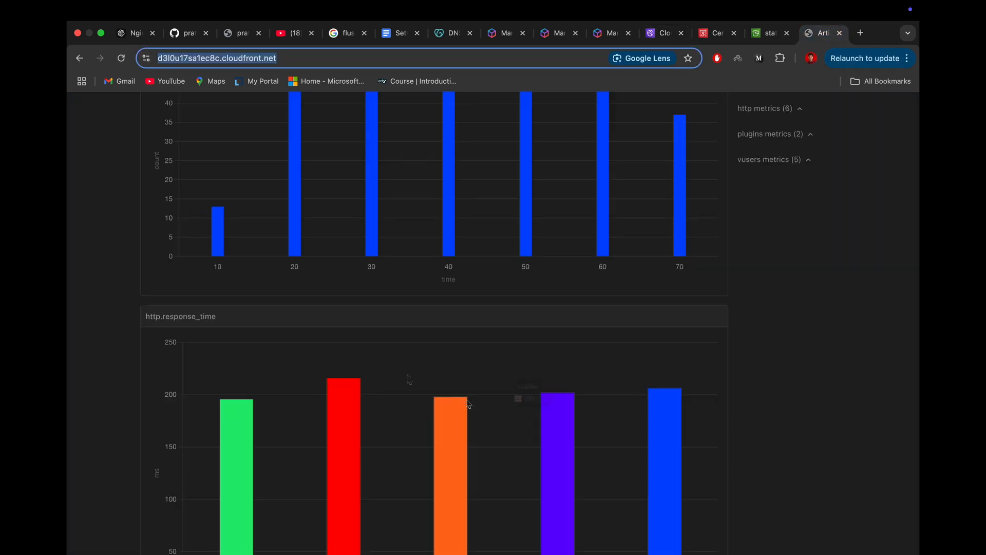
pyautogui.scroll(10, 397, 373)
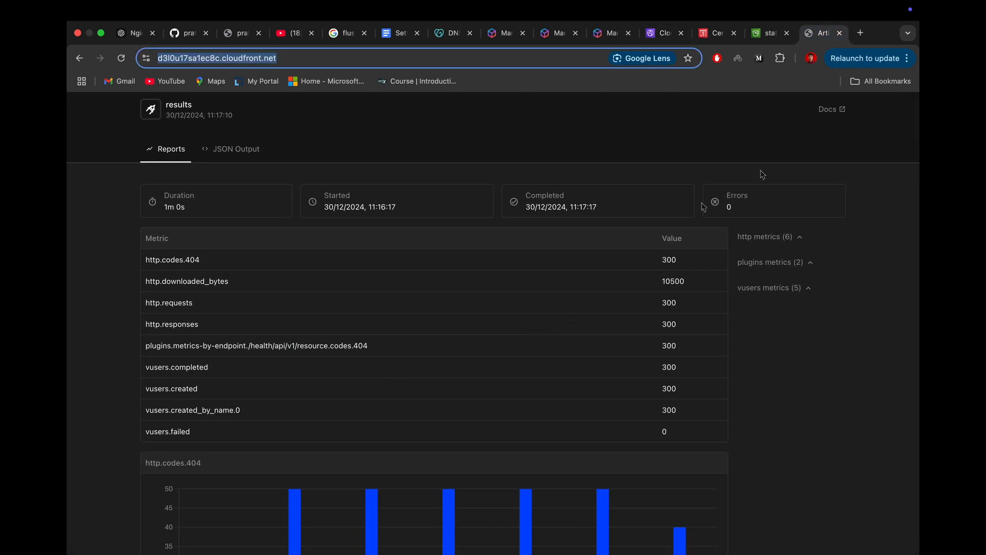
pyautogui.hotkey('ctrl', 'Left')
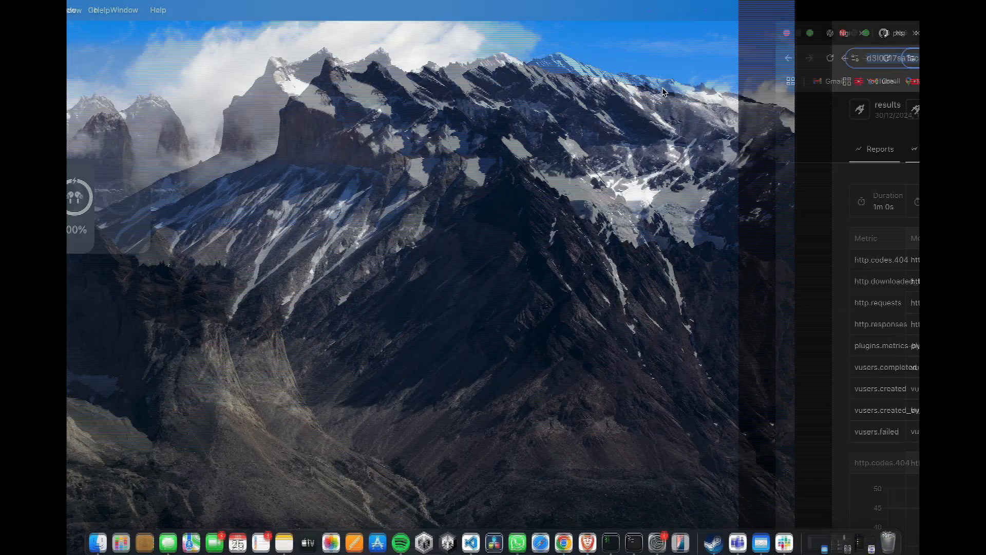
# Step: Switch to Finder, look through the recent files and open the local results.html in the browser
pyautogui.click(97, 535)
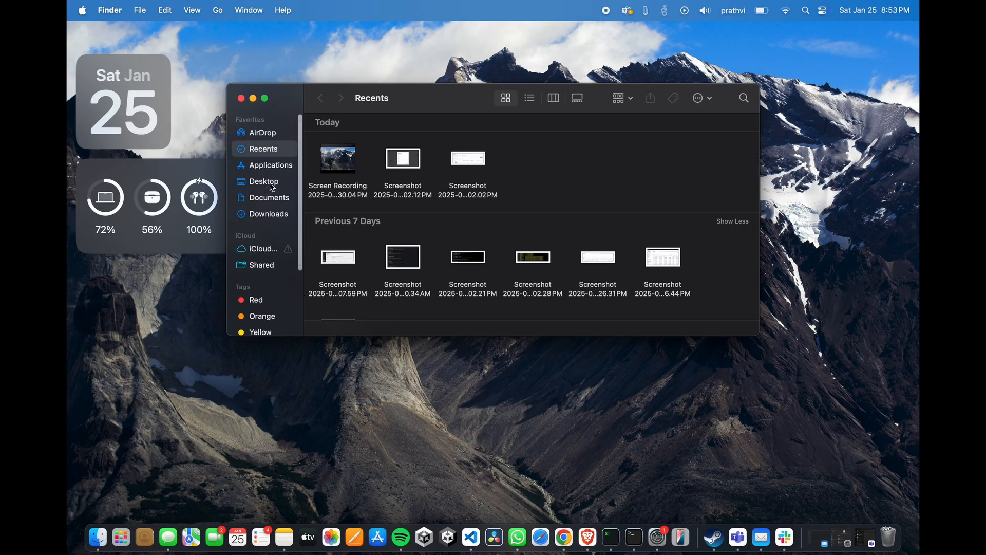
pyautogui.scroll(-10, 403, 214)
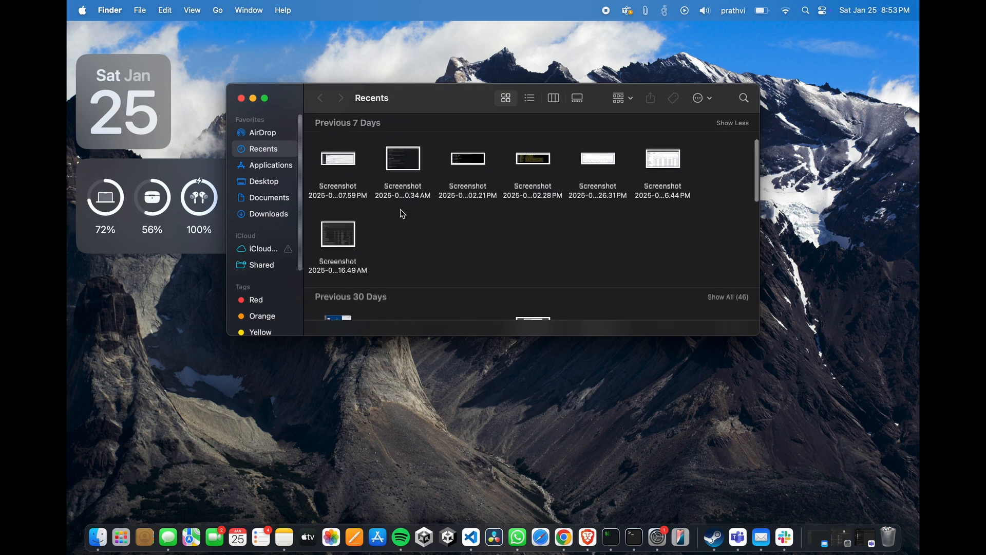
pyautogui.scroll(-5, 402, 213)
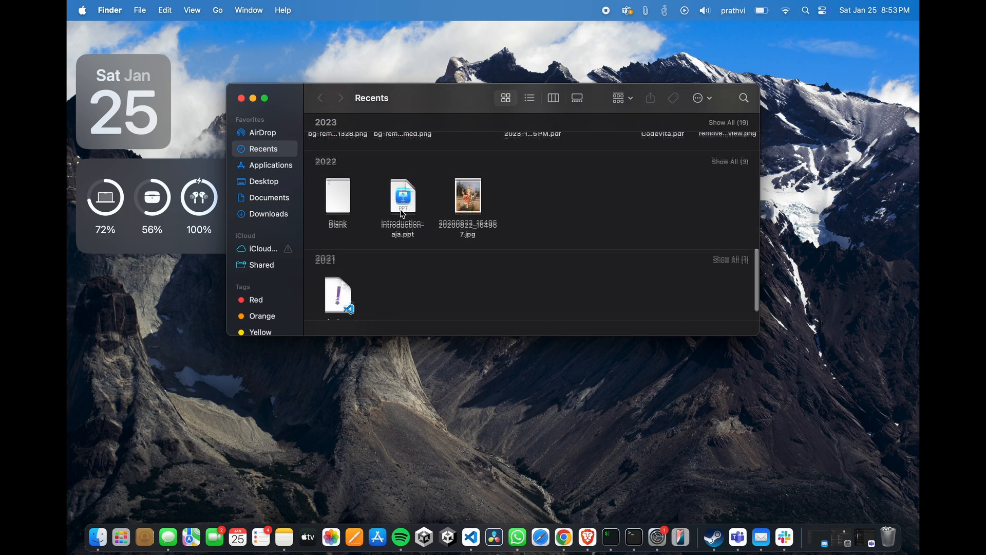
pyautogui.scroll(15, 403, 214)
pyautogui.scroll(2, 403, 214)
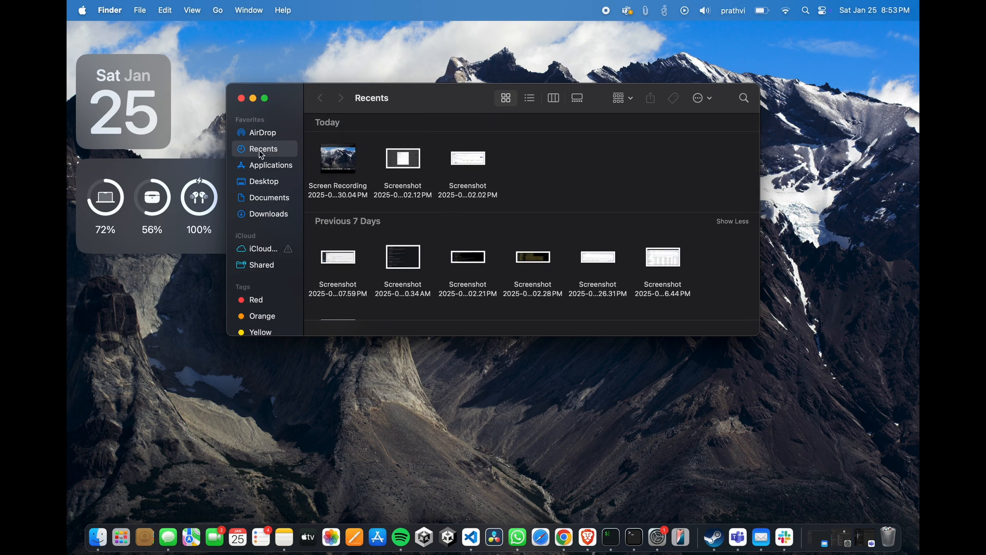
pyautogui.click(266, 97)
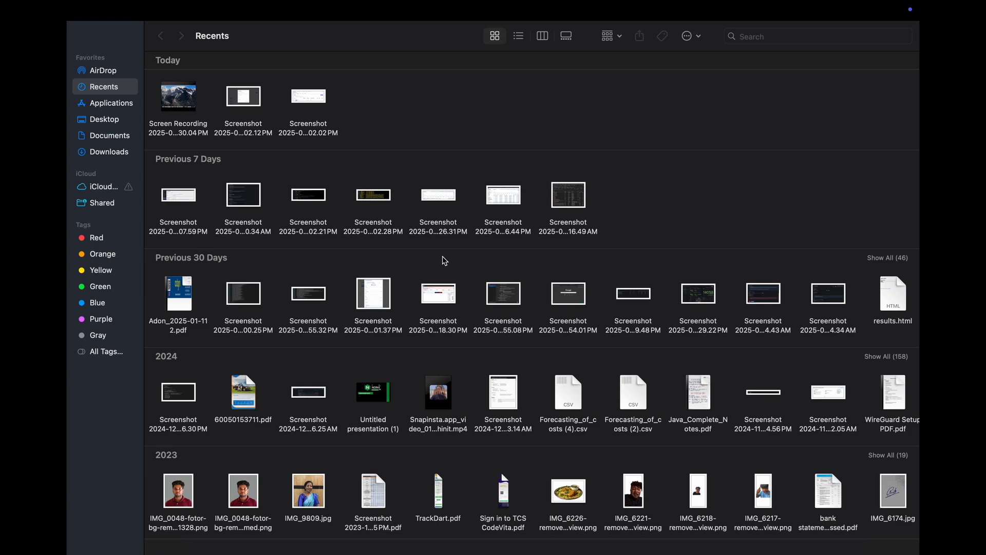
pyautogui.scroll(-8, 445, 260)
pyautogui.scroll(7, 445, 260)
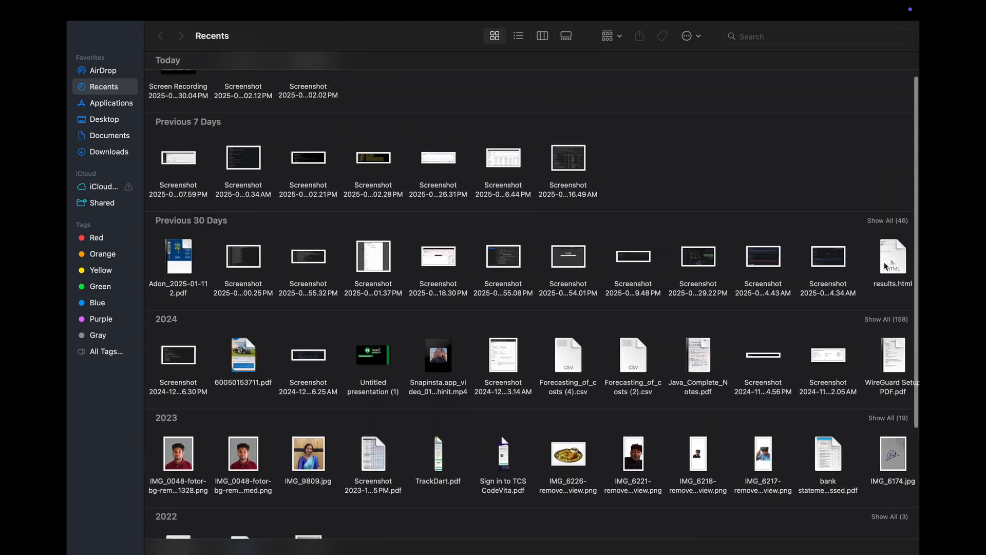
pyautogui.click(893, 264)
pyautogui.doubleClick(894, 264)
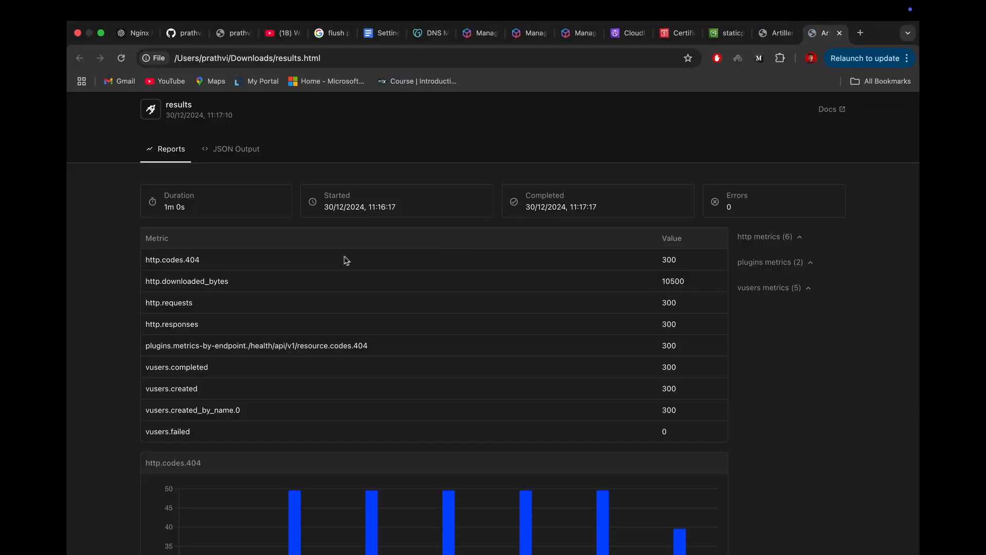
# Step: Examine the local results.html file path, compare the page with the CloudFront-served one and close the local copy
pyautogui.press('super+l')
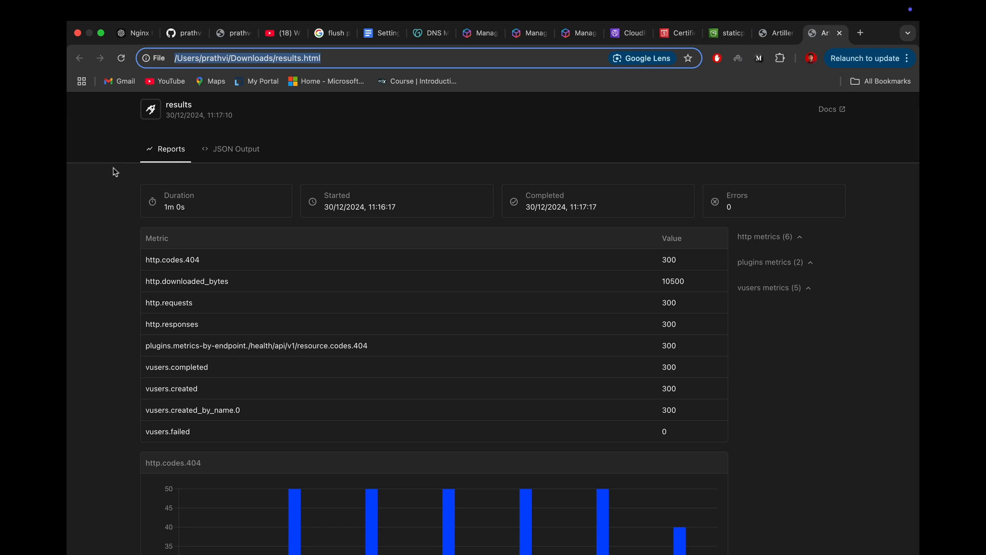
pyautogui.click(97, 162)
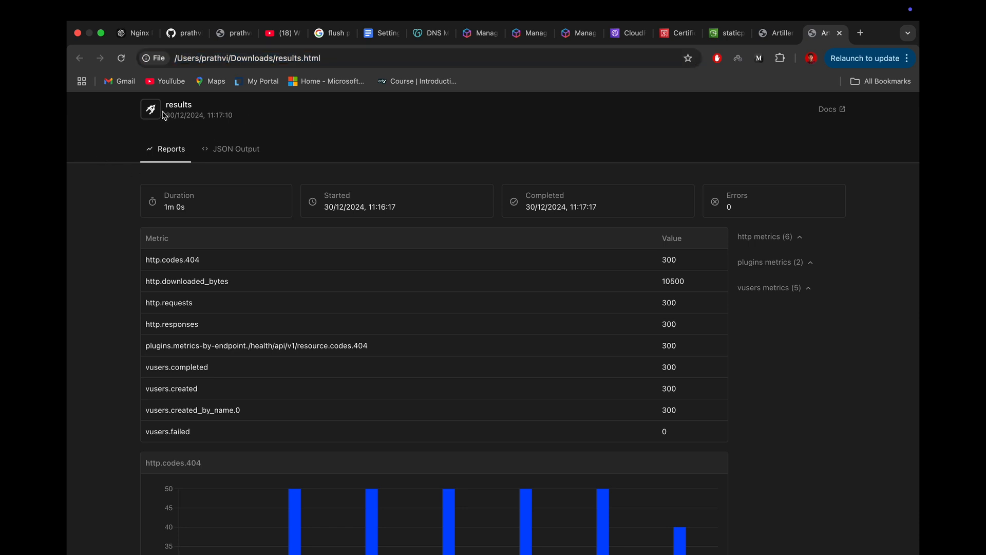
pyautogui.moveTo(335, 62); pyautogui.dragTo(280, 63)
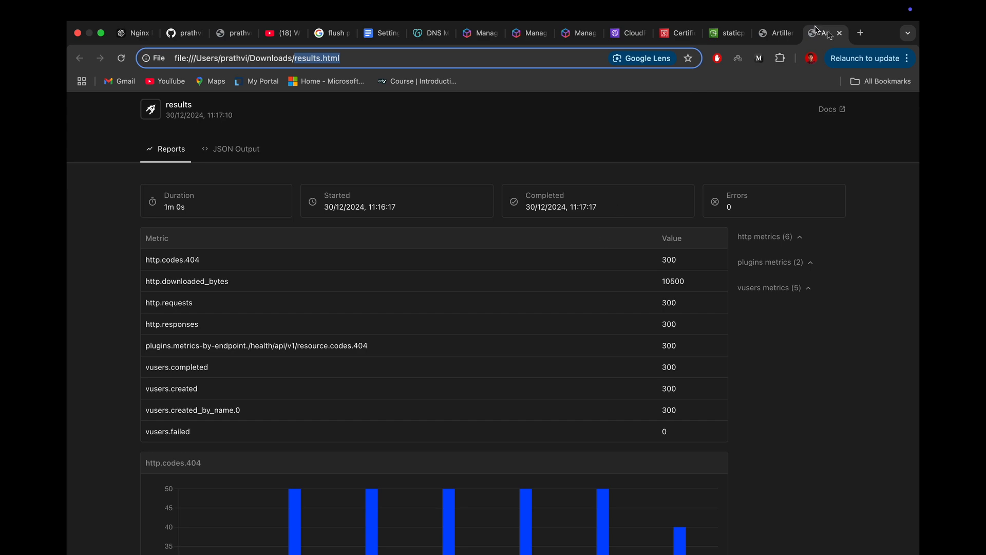
pyautogui.click(771, 33)
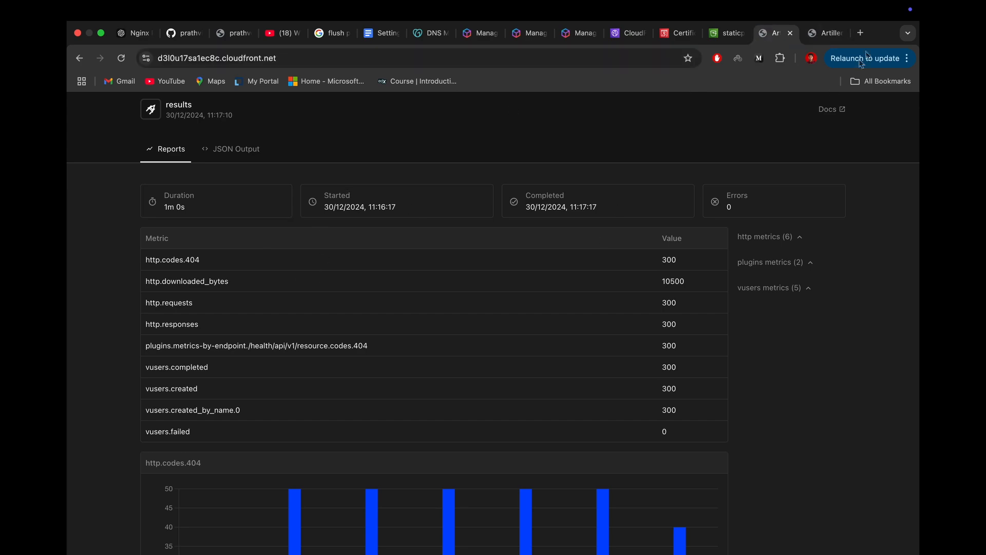
pyautogui.click(833, 34)
pyautogui.click(840, 34)
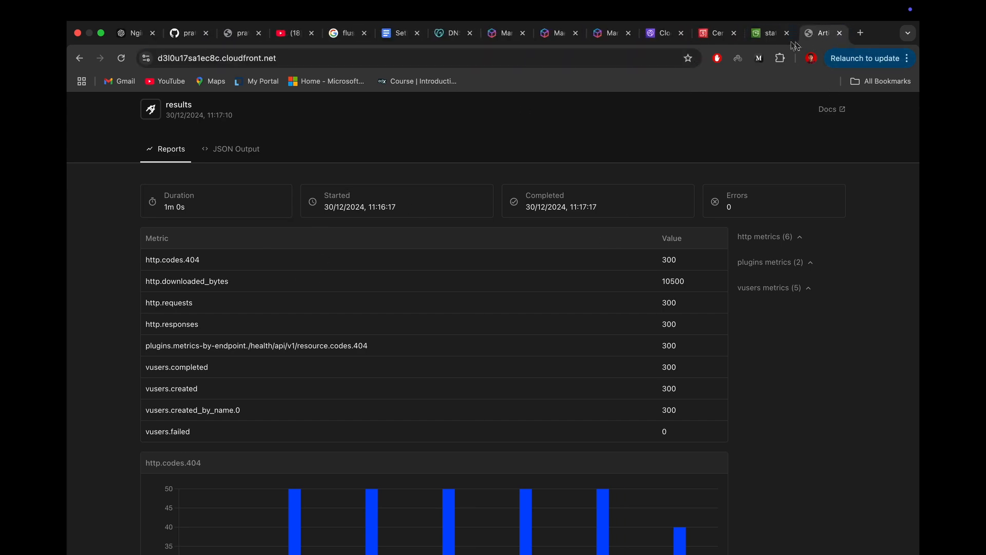
# Step: Check the staticprathvi bucket's permissions and the full https address of the CloudFront-served results page
pyautogui.click(766, 37)
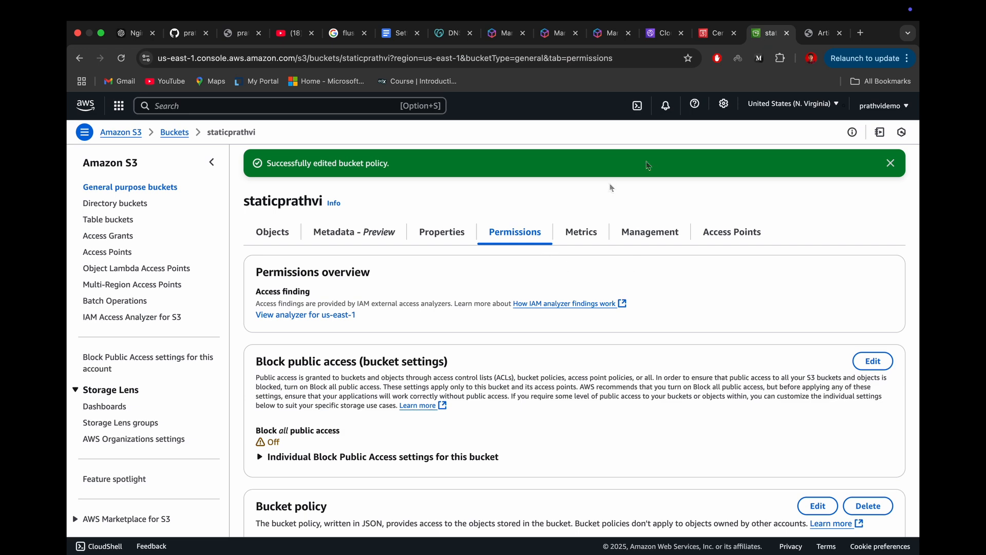
pyautogui.click(823, 36)
pyautogui.click(350, 59)
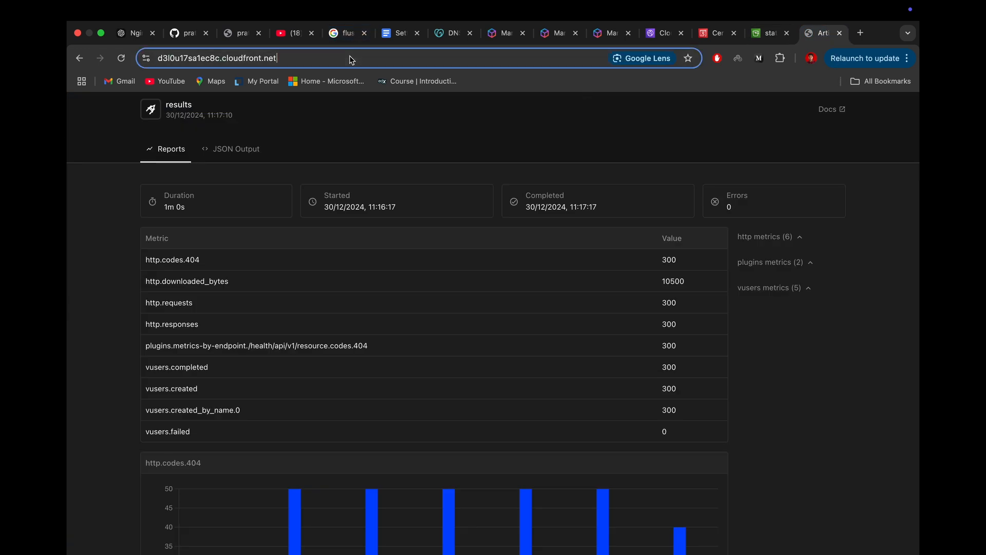
pyautogui.doubleClick(350, 59)
pyautogui.click(171, 59)
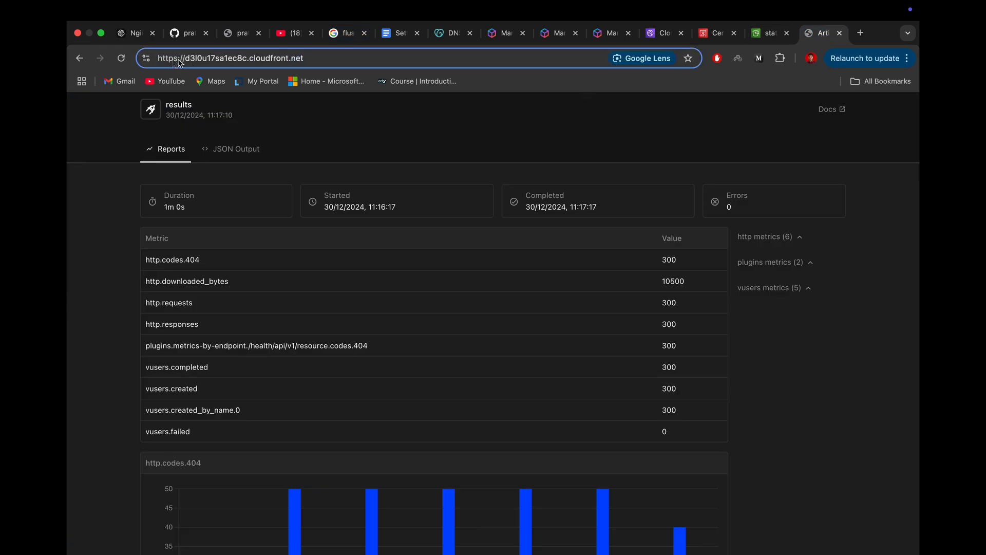
pyautogui.click(769, 37)
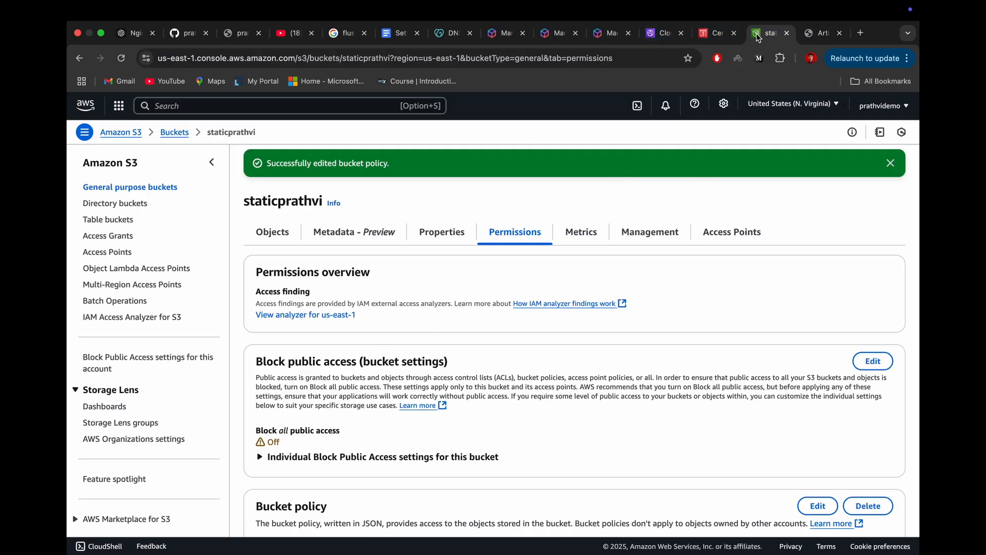
# Step: Start a new CNAME record named s3 in the DNS records of ofgo.in
pyautogui.click(445, 42)
pyautogui.click(319, 297)
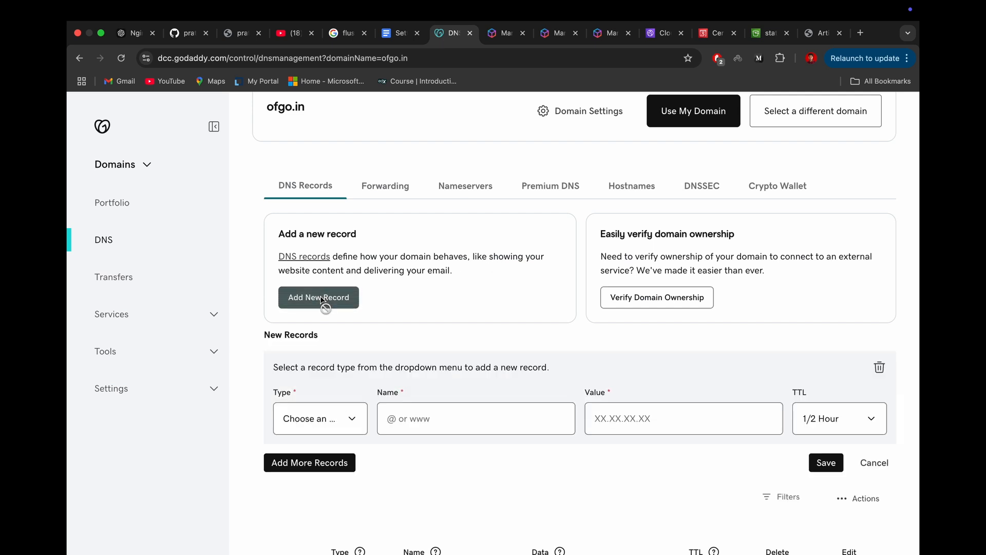
pyautogui.click(307, 421)
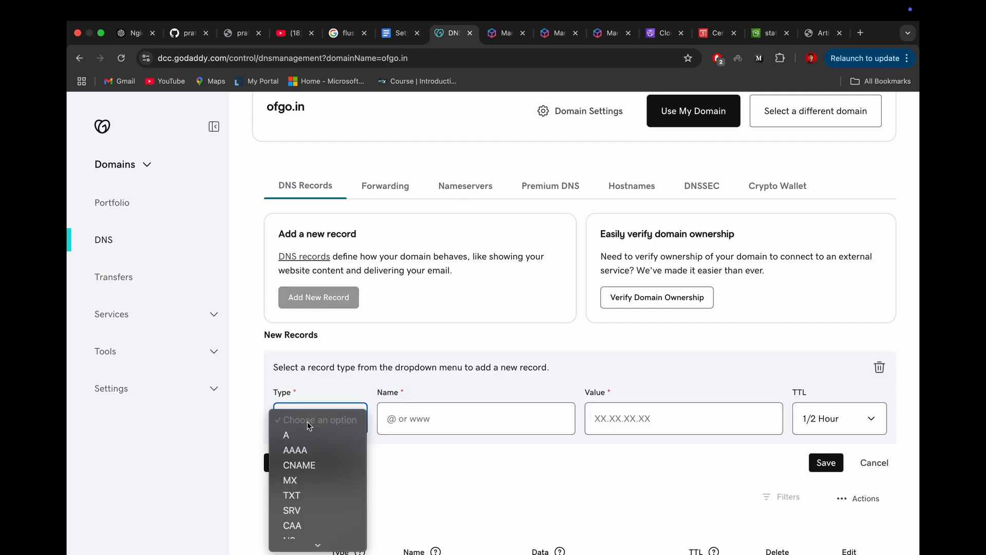
pyautogui.click(303, 464)
pyautogui.click(442, 417)
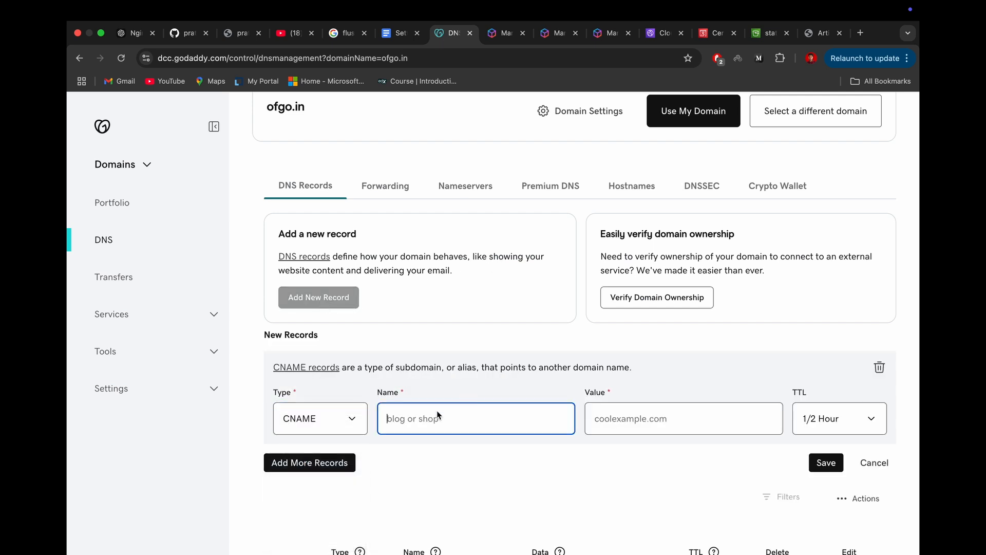
pyautogui.write('s3')
pyautogui.click(620, 420)
pyautogui.click(664, 33)
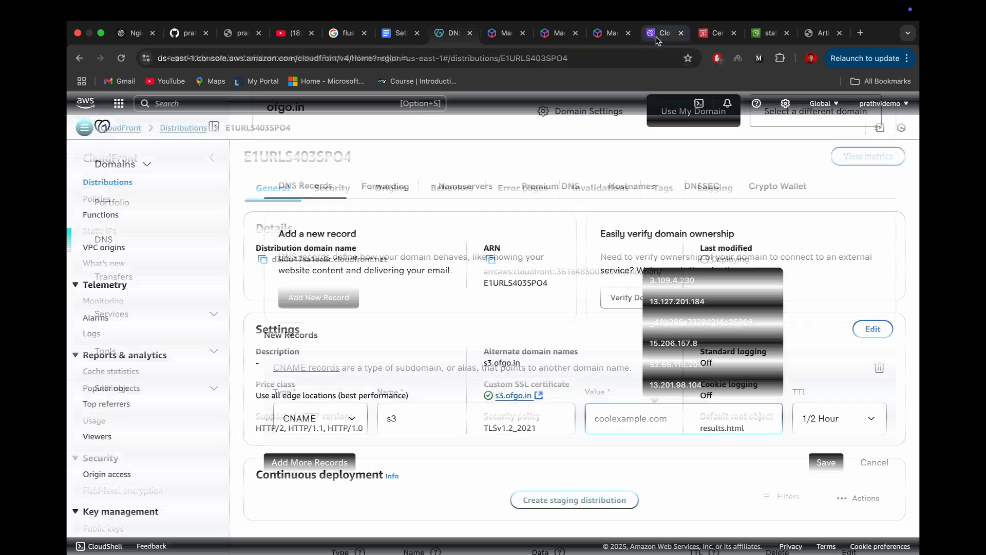
pyautogui.click(264, 261)
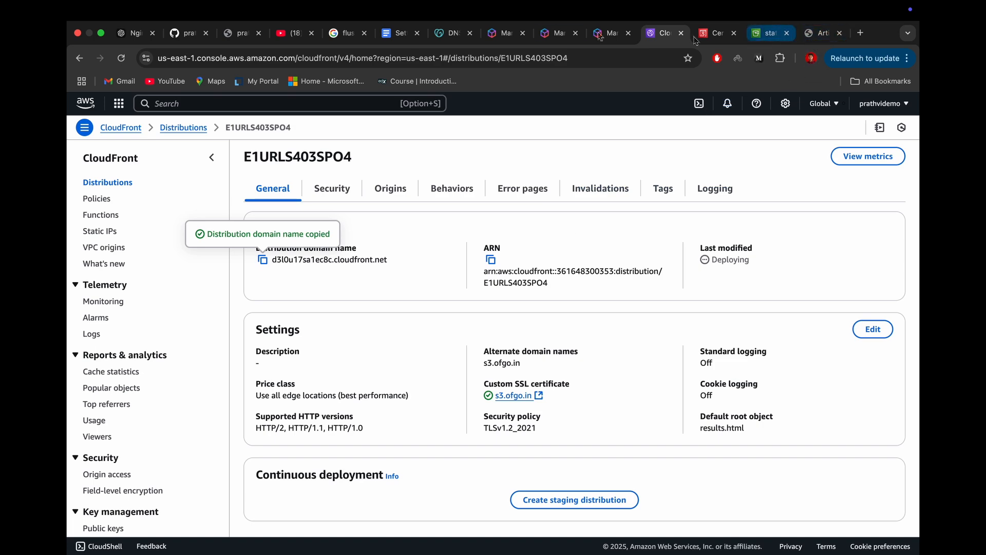
pyautogui.click(433, 41)
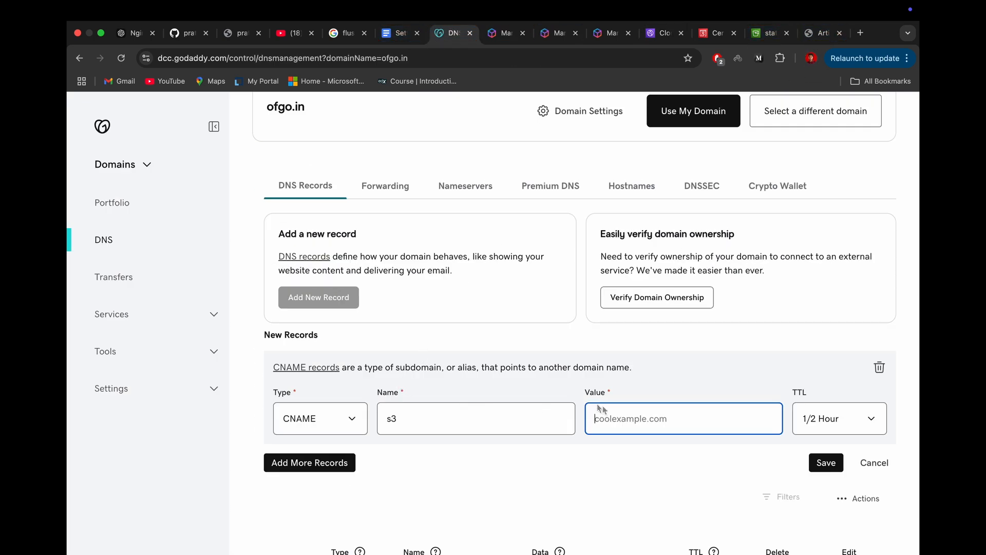
pyautogui.press('super+v')
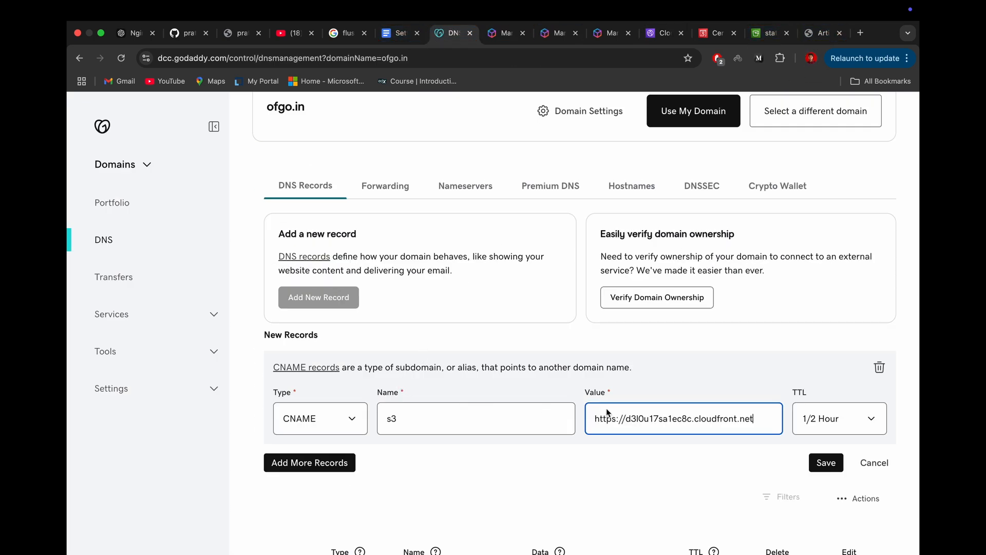
pyautogui.click(627, 433)
pyautogui.press('BackSpace')
pyautogui.press('BackSpace')
pyautogui.press('BackSpace')
pyautogui.press('BackSpace')
pyautogui.press('BackSpace')
pyautogui.press('BackSpace')
pyautogui.press('BackSpace')
pyautogui.press('BackSpace')
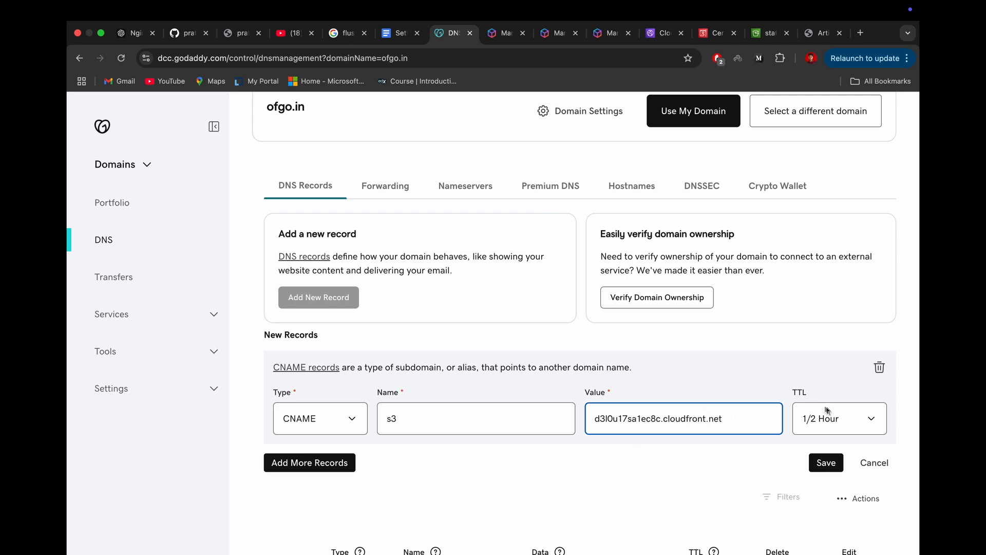
# Step: Set the new CNAME record's TTL to 1 hour and save the record
pyautogui.click(827, 409)
pyautogui.click(810, 433)
pyautogui.click(819, 461)
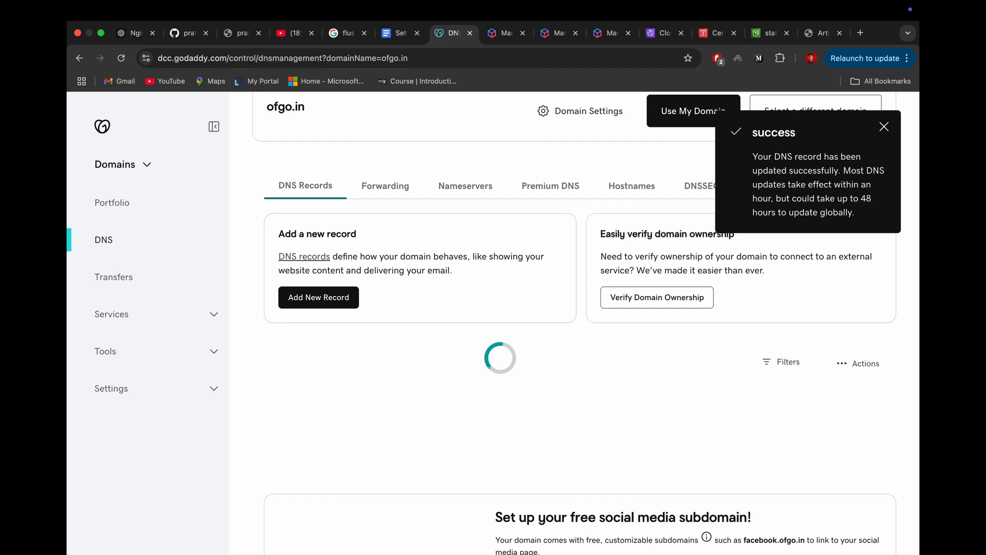
# Step: Open the MXToolbox DNS Lookup page in a new browser tab and look up s3.ofgo.in
pyautogui.click(860, 33)
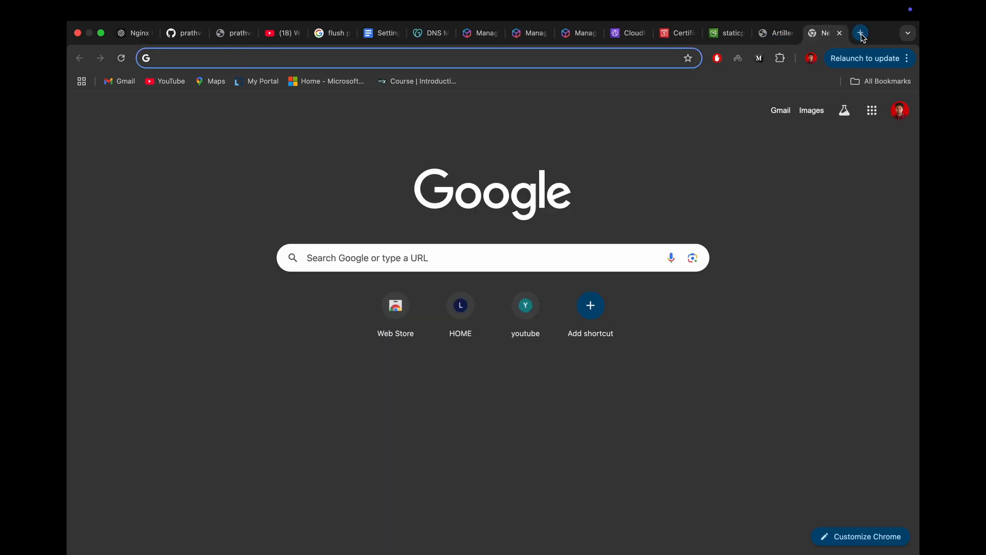
pyautogui.write('dns')
pyautogui.press('Return')
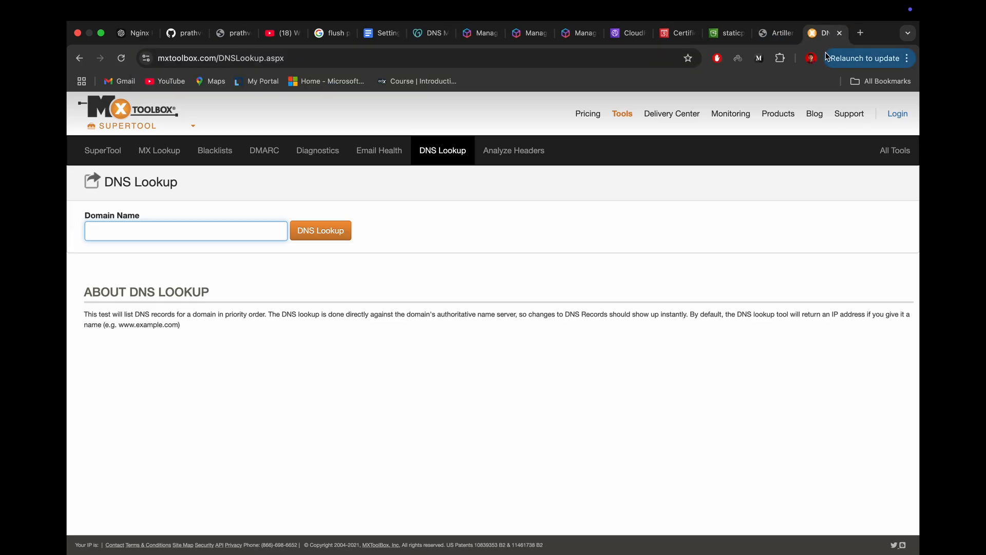
pyautogui.click(113, 239)
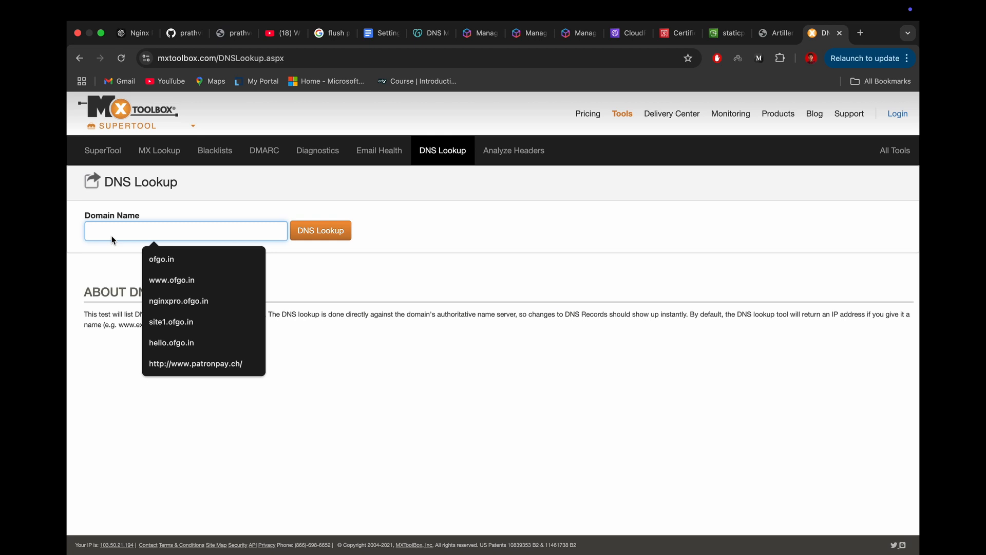
pyautogui.write('s3')
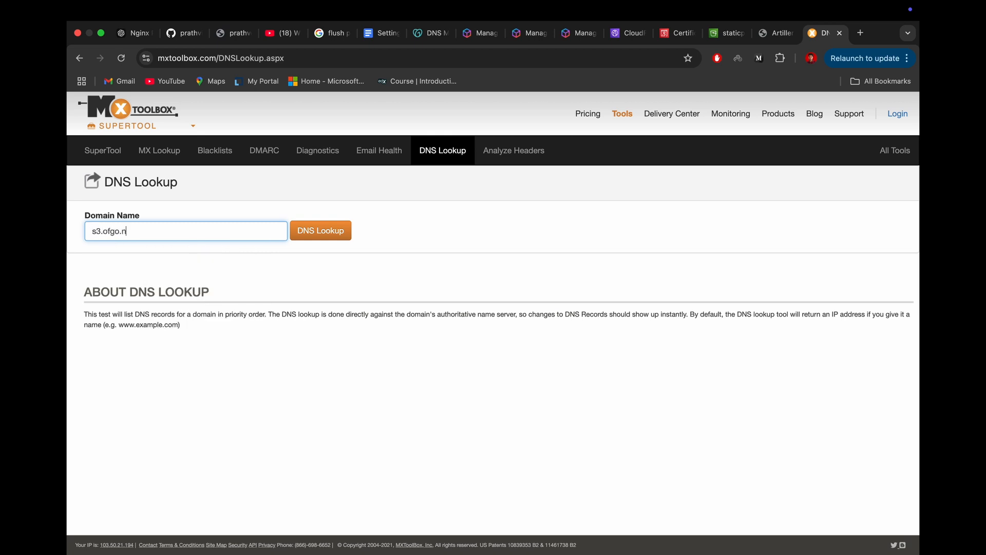
pyautogui.write('.ofgo.in')
pyautogui.press('Return')
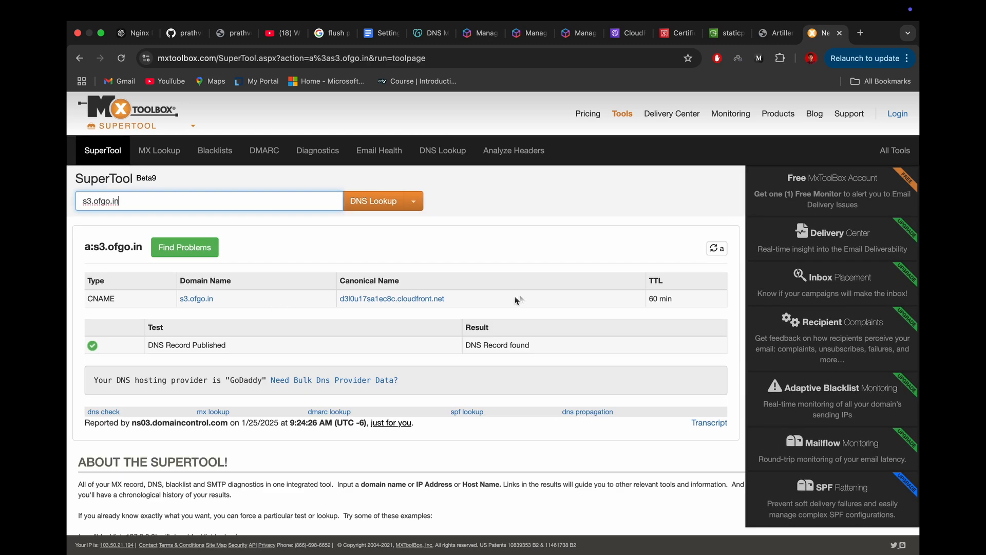
# Step: Examine the canonical name, domain name and record type in the lookup result, and close the lookup tab
pyautogui.moveTo(500, 302); pyautogui.dragTo(326, 303)
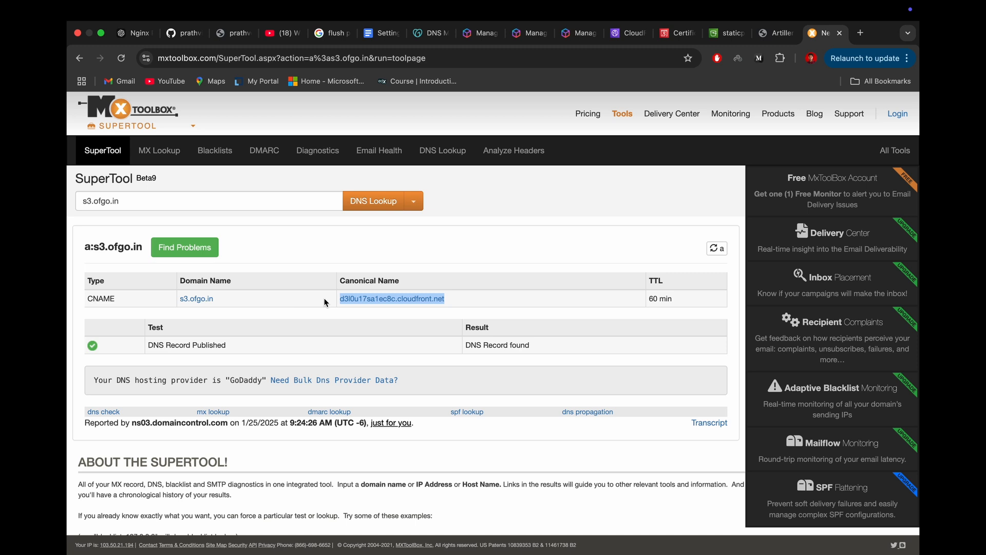
pyautogui.click(535, 297)
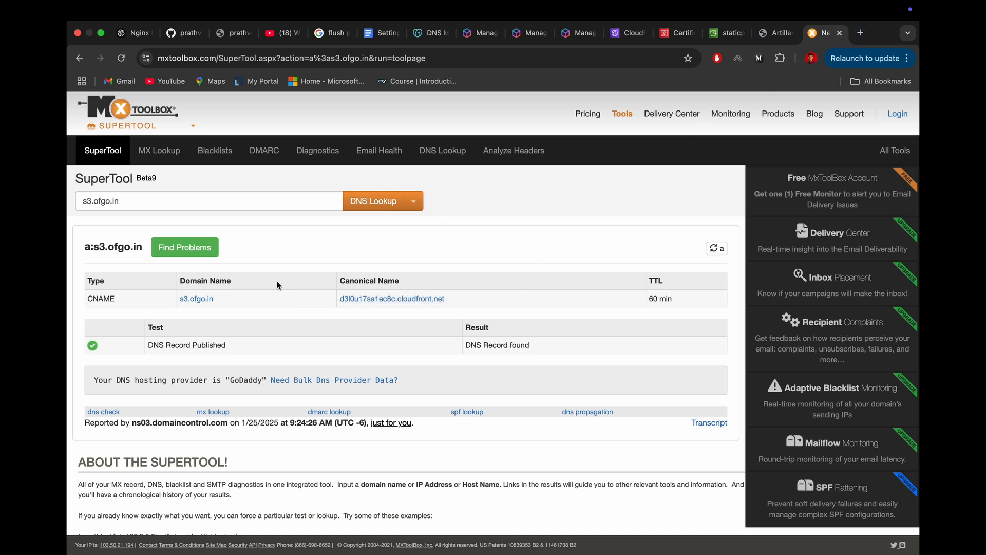
pyautogui.moveTo(214, 310); pyautogui.dragTo(107, 298)
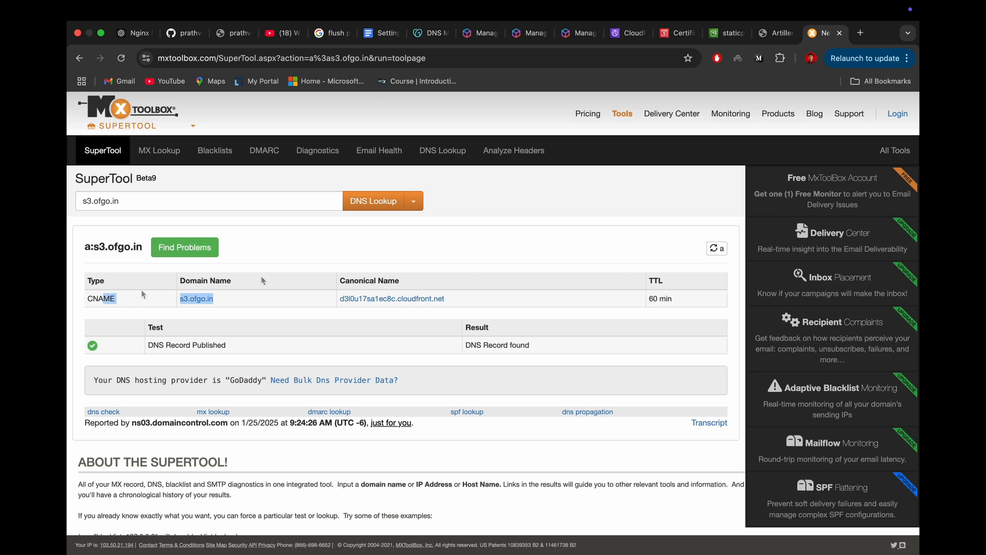
pyautogui.click(839, 32)
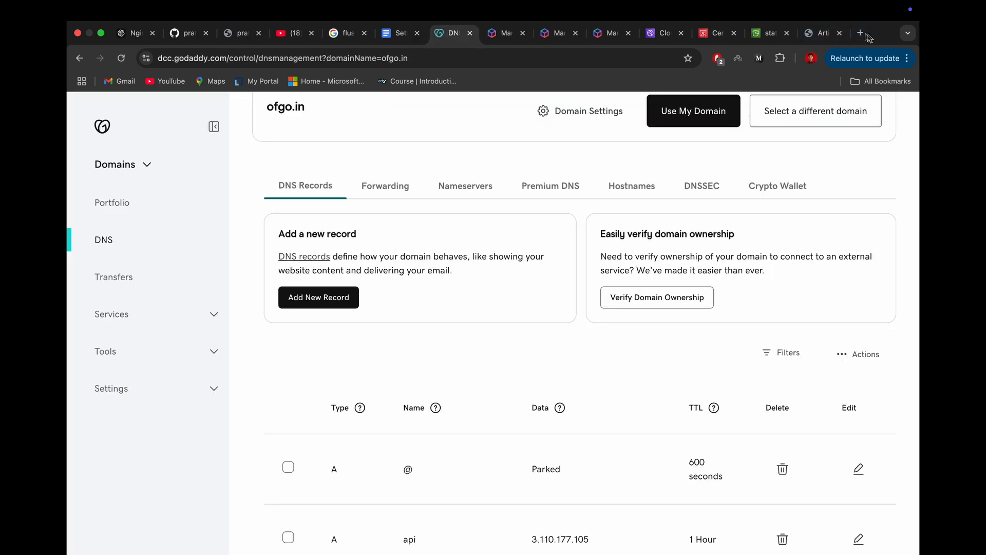
# Step: Load s3.ofgo.in in a new browser tab
pyautogui.click(861, 33)
pyautogui.write('s3')
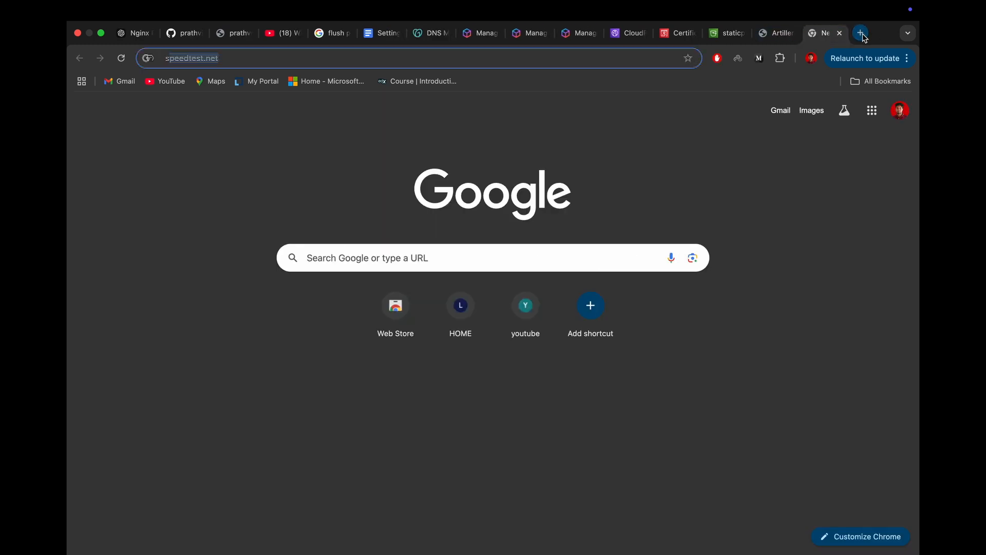
pyautogui.write('.')
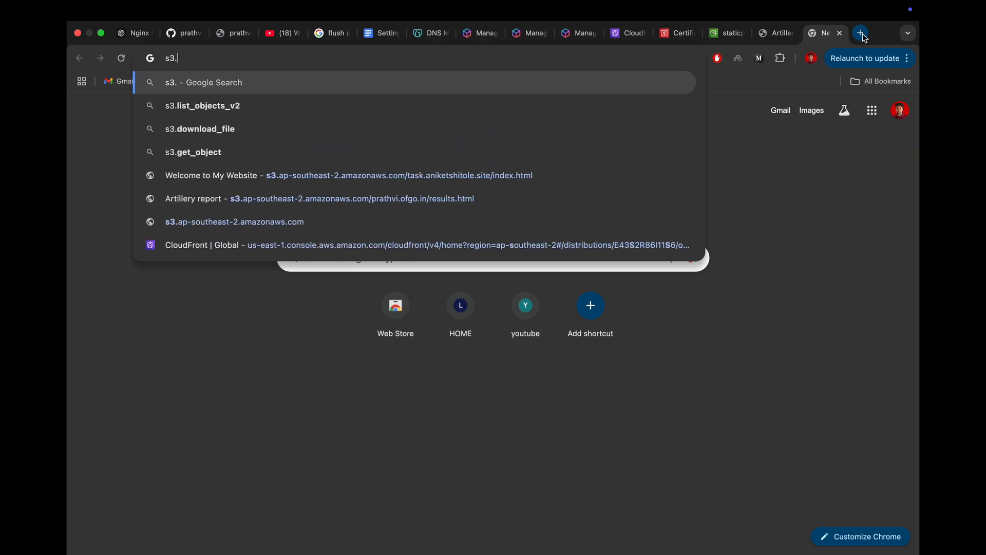
pyautogui.write('ofgo.in')
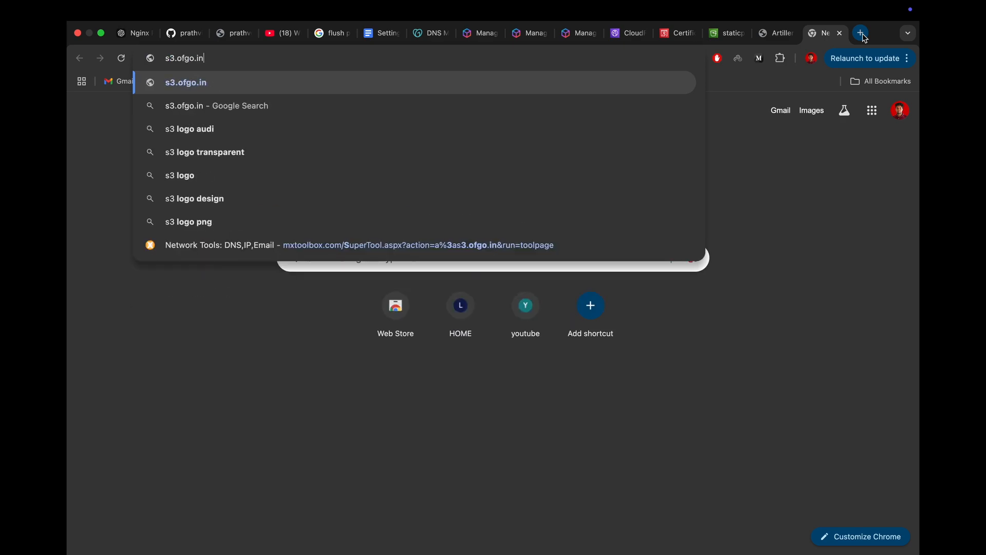
pyautogui.press('Return')
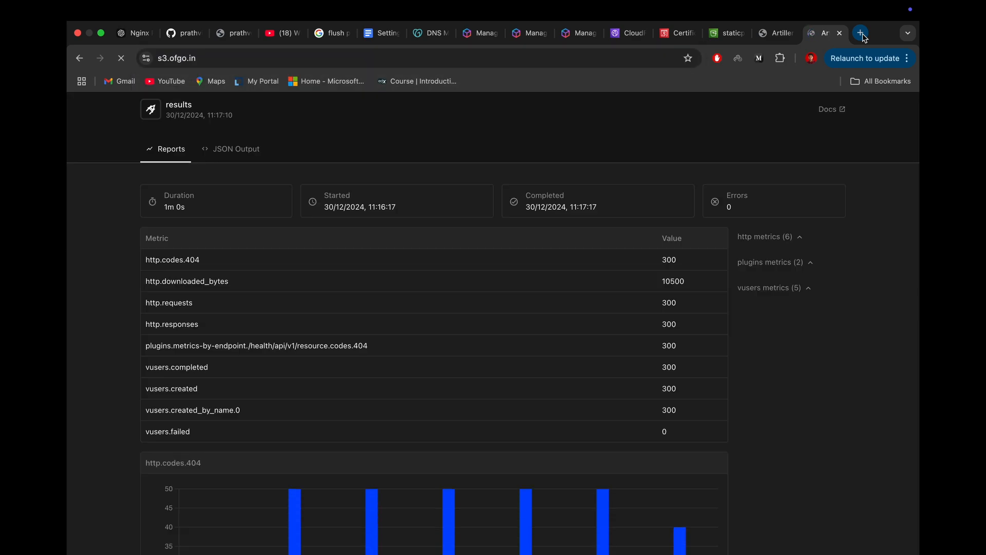
# Step: Examine the results report served at s3.ofgo.in, from its header and metrics table to the first chart
pyautogui.scroll(-2, 612, 310)
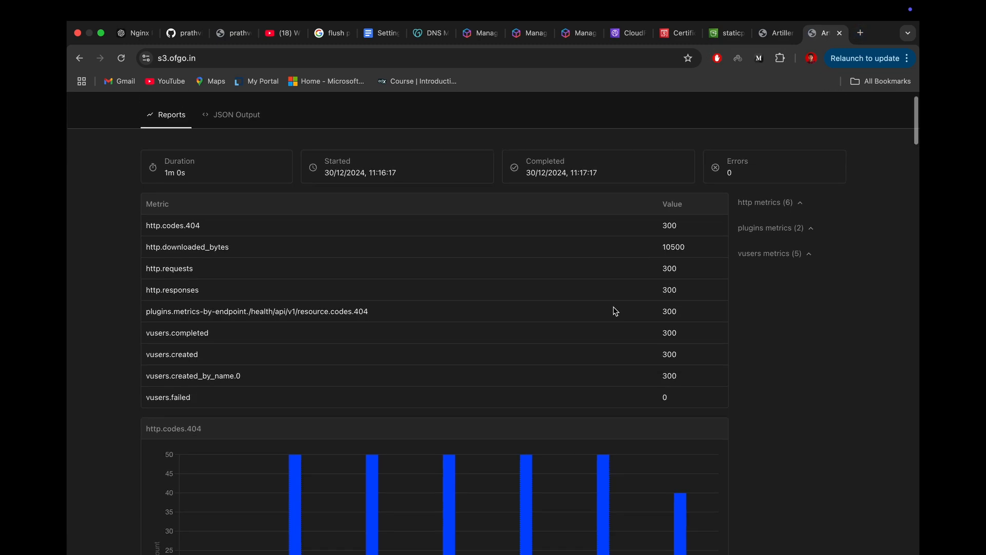
pyautogui.scroll(2, 614, 311)
pyautogui.scroll(-2, 616, 312)
pyautogui.scroll(2, 614, 311)
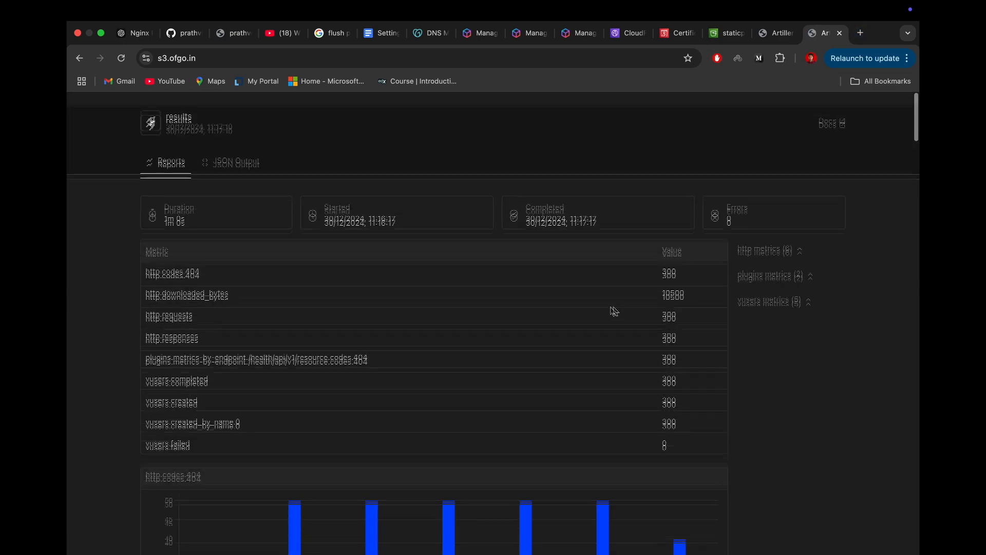
pyautogui.scroll(2, 400, 334)
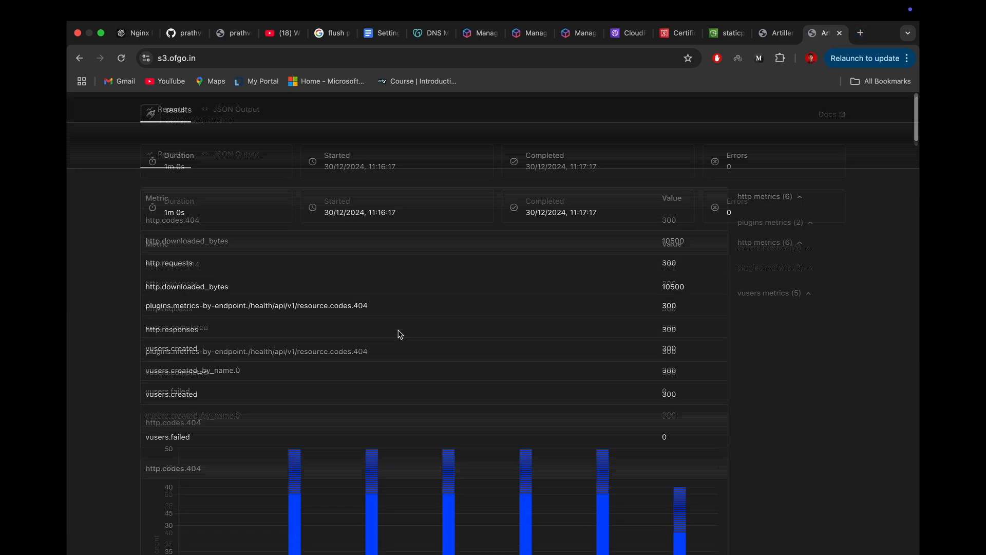
pyautogui.scroll(2, 448, 177)
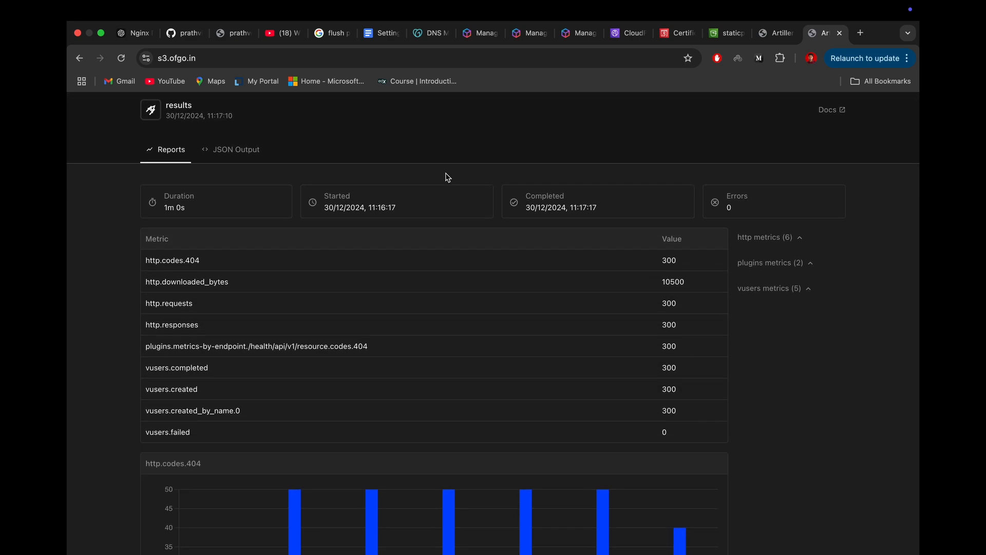
pyautogui.scroll(-1, 448, 178)
pyautogui.scroll(2, 448, 178)
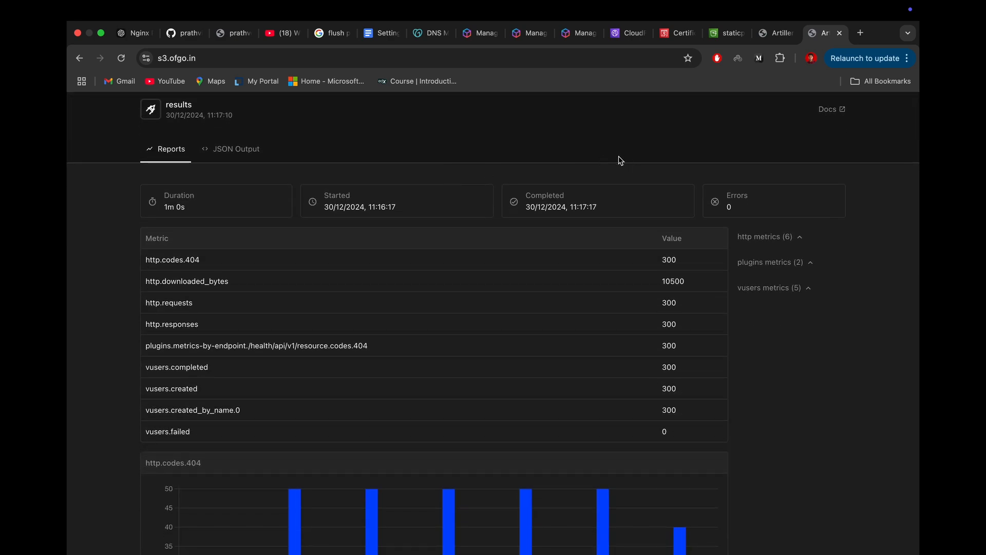
# Step: Inspect the page with the developer tools and reload it to record its network requests
pyautogui.rightClick(601, 142)
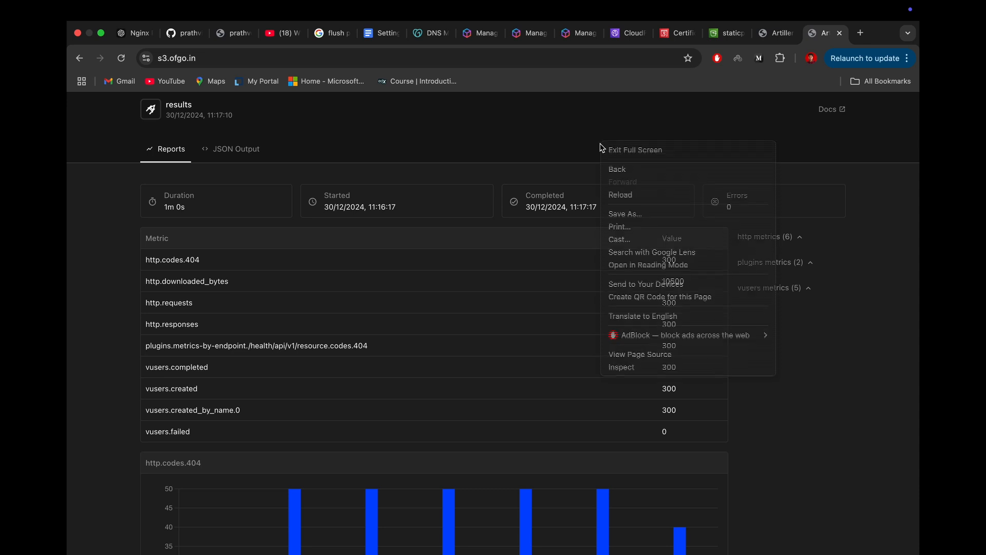
pyautogui.click(610, 366)
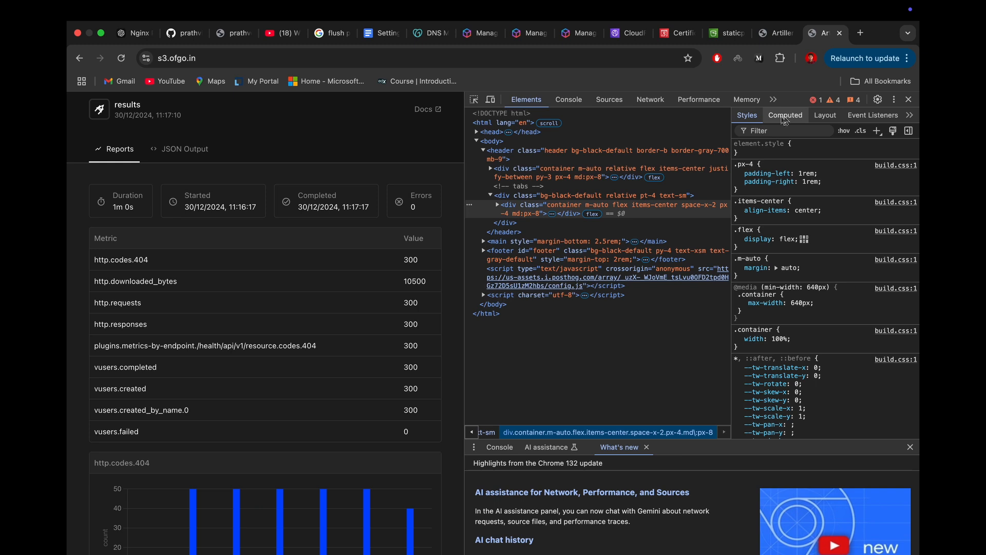
pyautogui.click(650, 99)
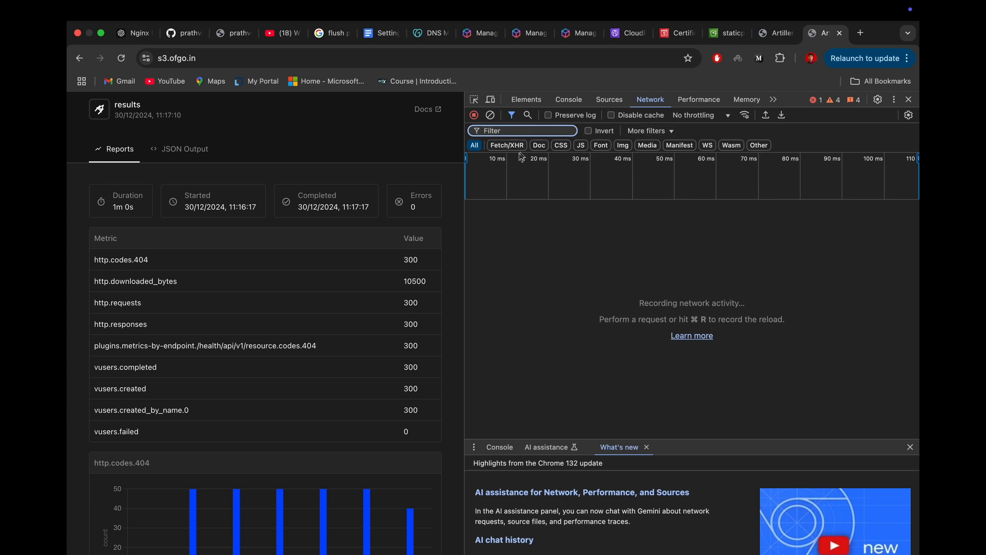
pyautogui.press('super+r')
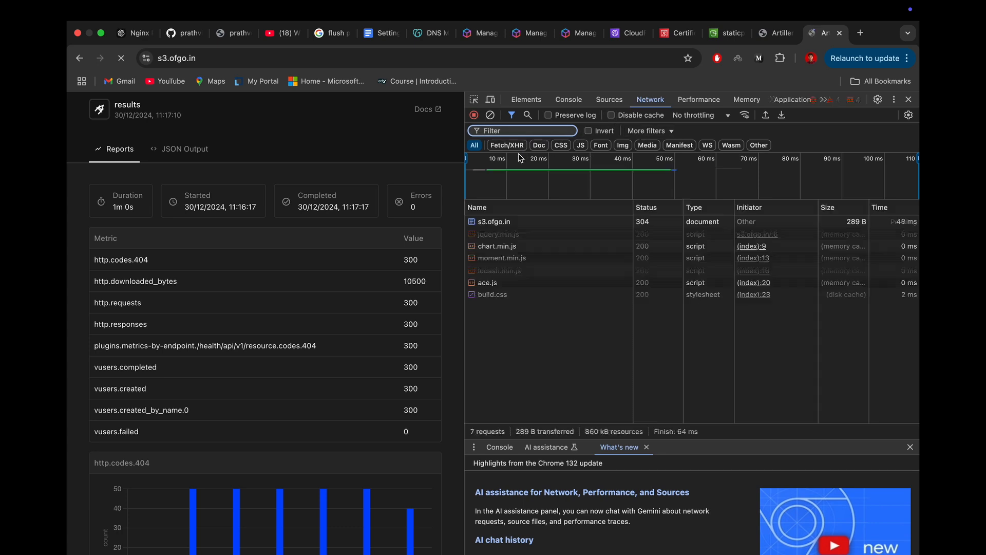
# Step: Examine the s3.ofgo.in document request's headers, including Via and X-Cache, and close the developer tools
pyautogui.click(501, 224)
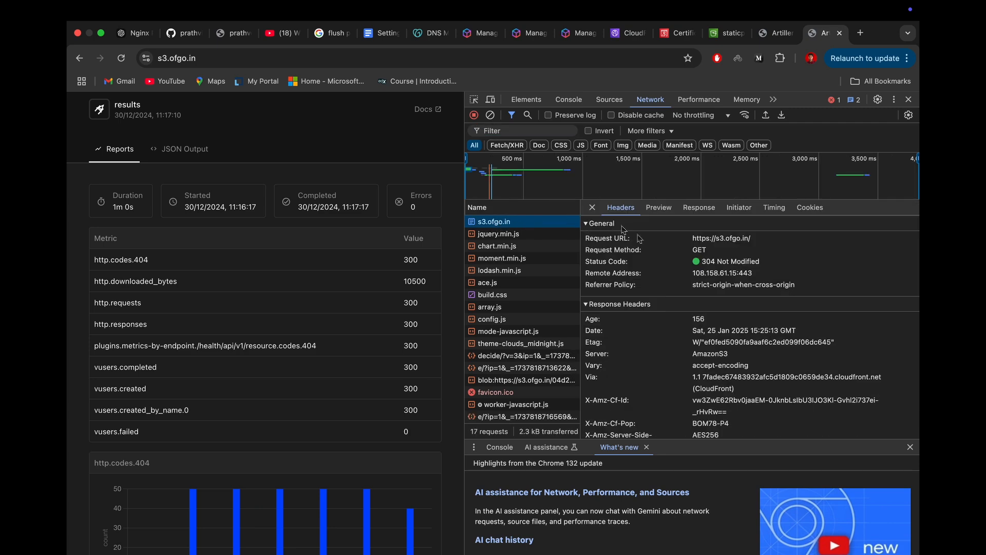
pyautogui.scroll(-1, 662, 321)
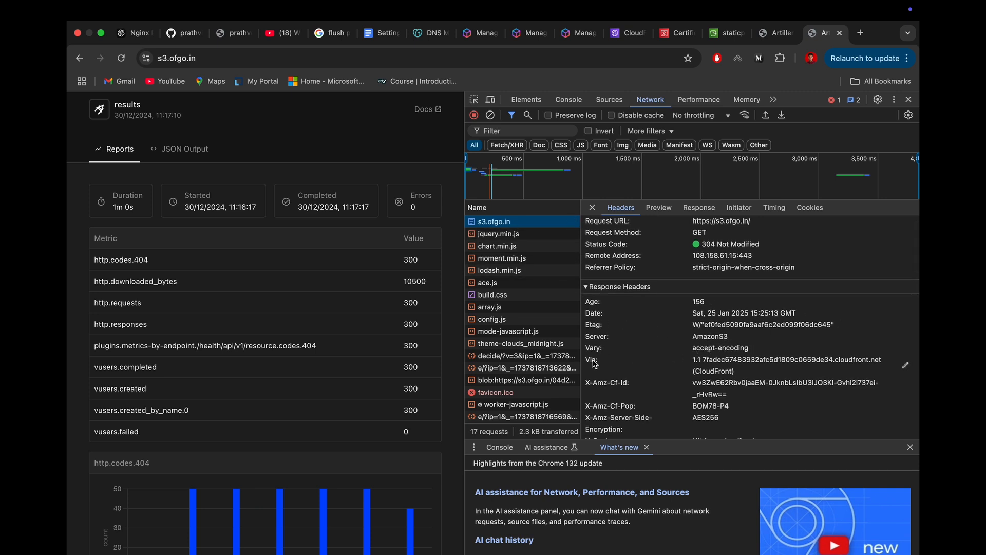
pyautogui.tripleClick(744, 377)
pyautogui.scroll(-1, 671, 428)
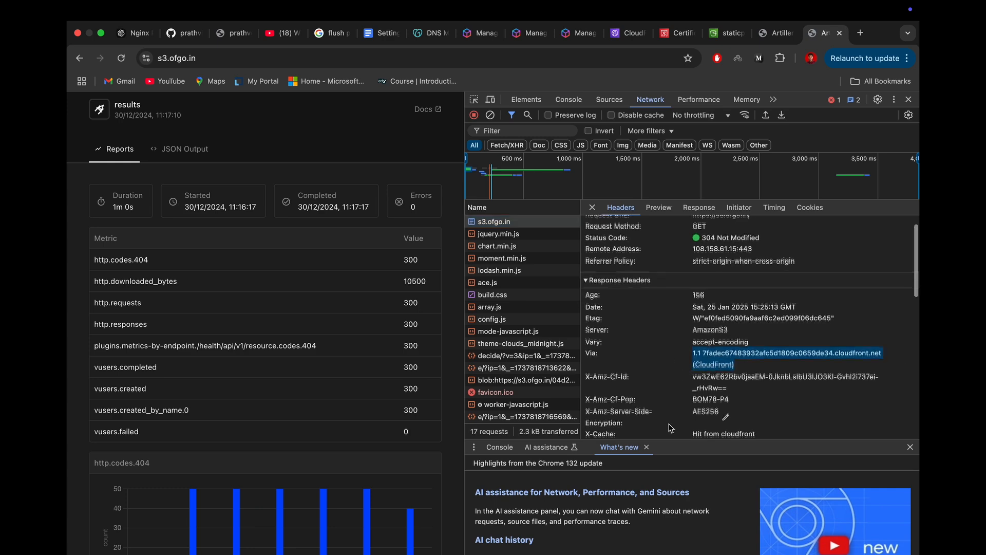
pyautogui.scroll(-2, 670, 428)
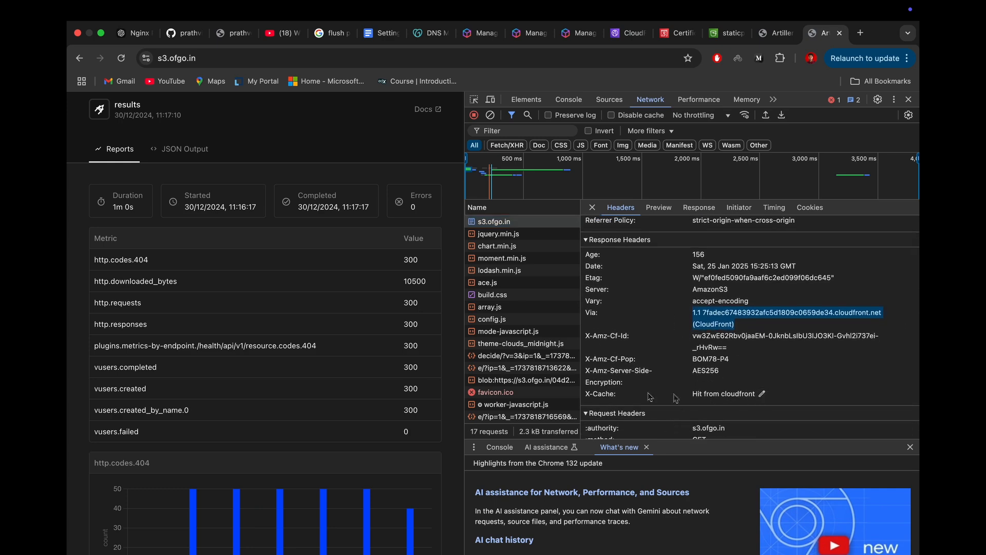
pyautogui.scroll(3, 688, 364)
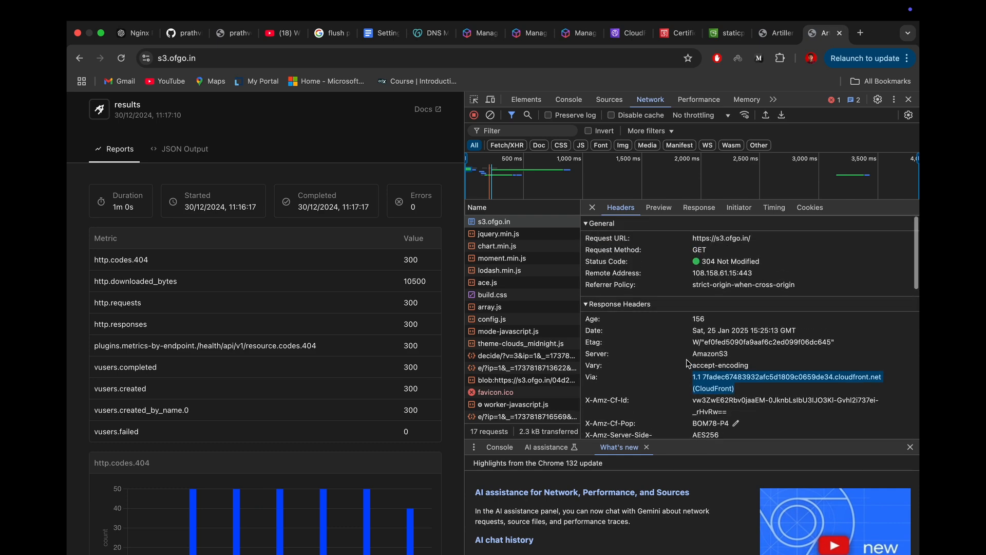
pyautogui.click(909, 99)
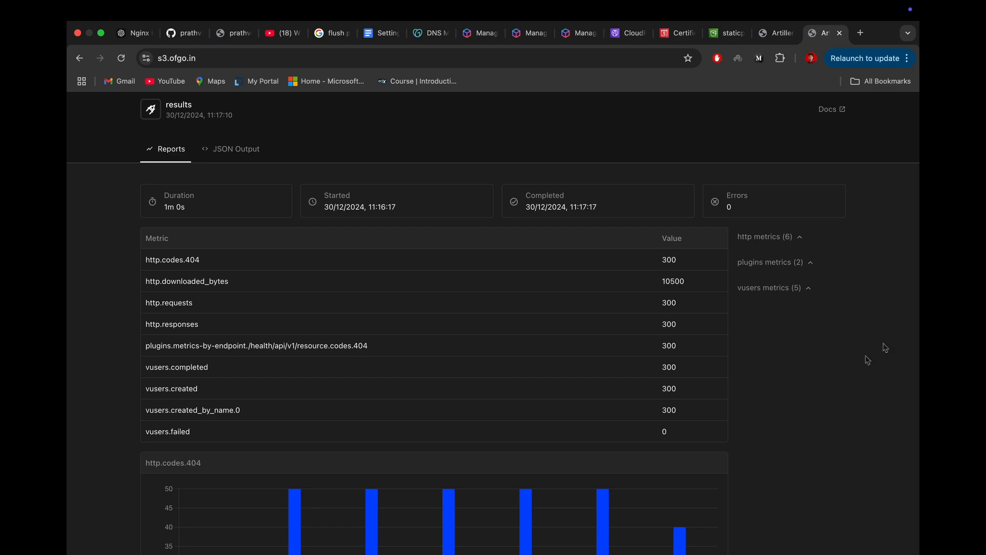
# Step: Return to the S3 bucket, open the details of its results.html object and copy the object URL
pyautogui.click(777, 34)
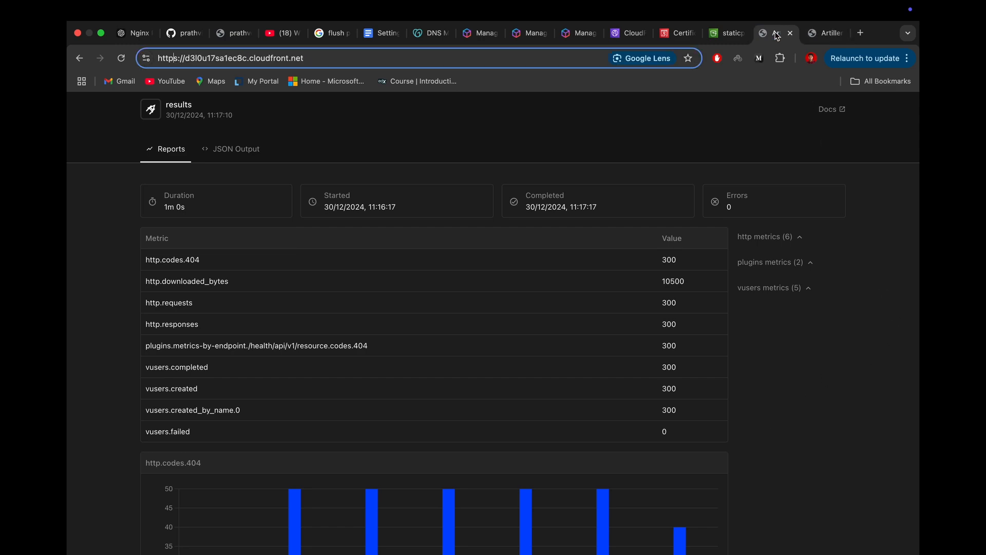
pyautogui.click(727, 33)
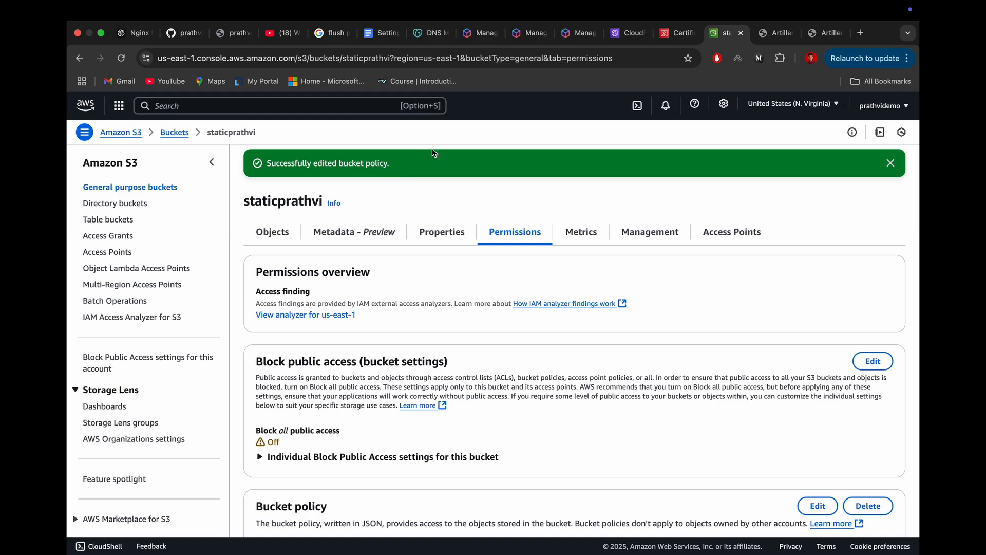
pyautogui.scroll(-15, 328, 306)
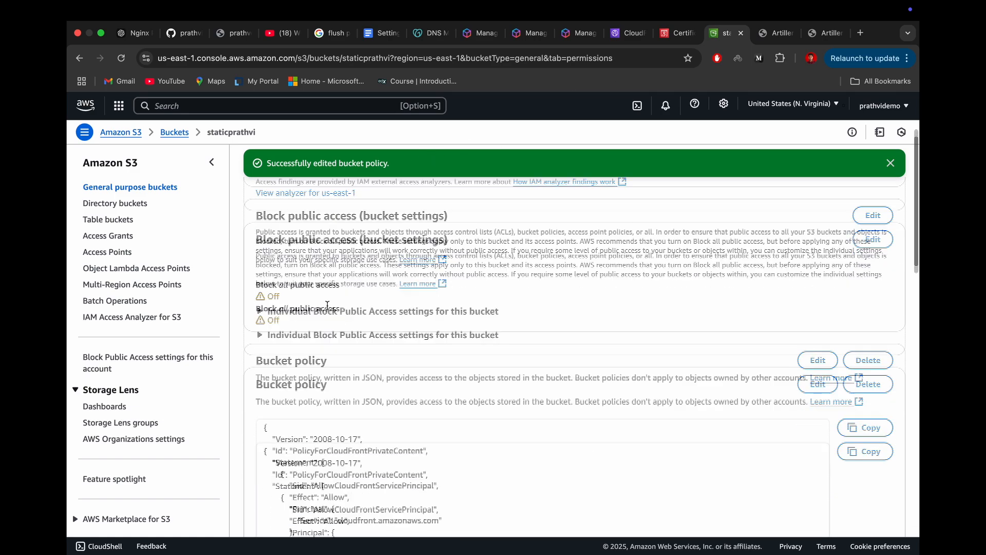
pyautogui.scroll(15, 328, 306)
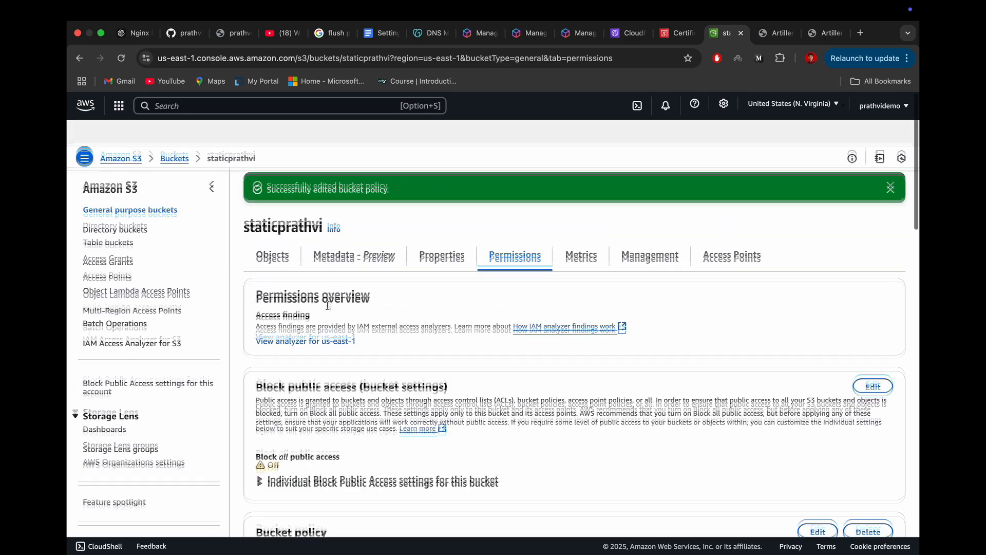
pyautogui.click(279, 236)
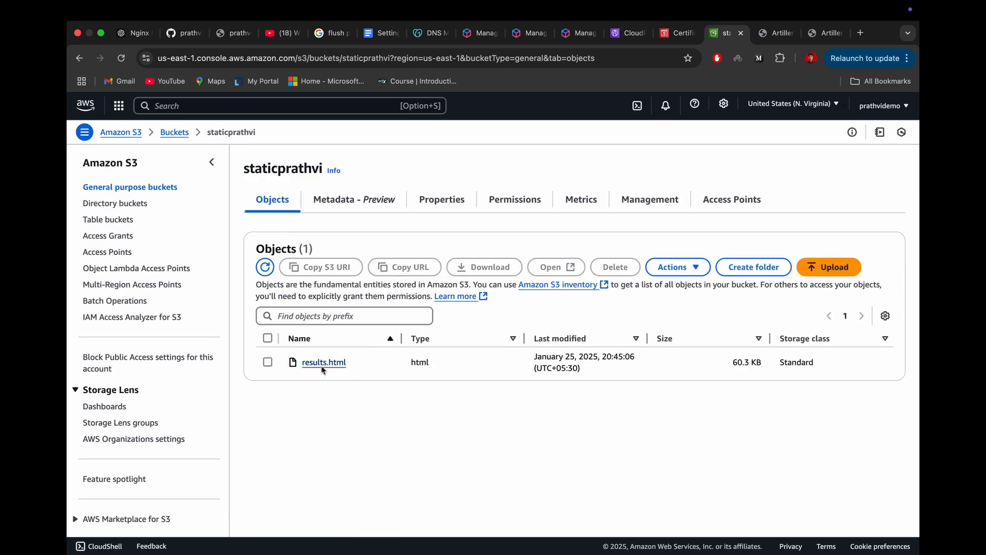
pyautogui.click(319, 365)
pyautogui.scroll(-2, 292, 392)
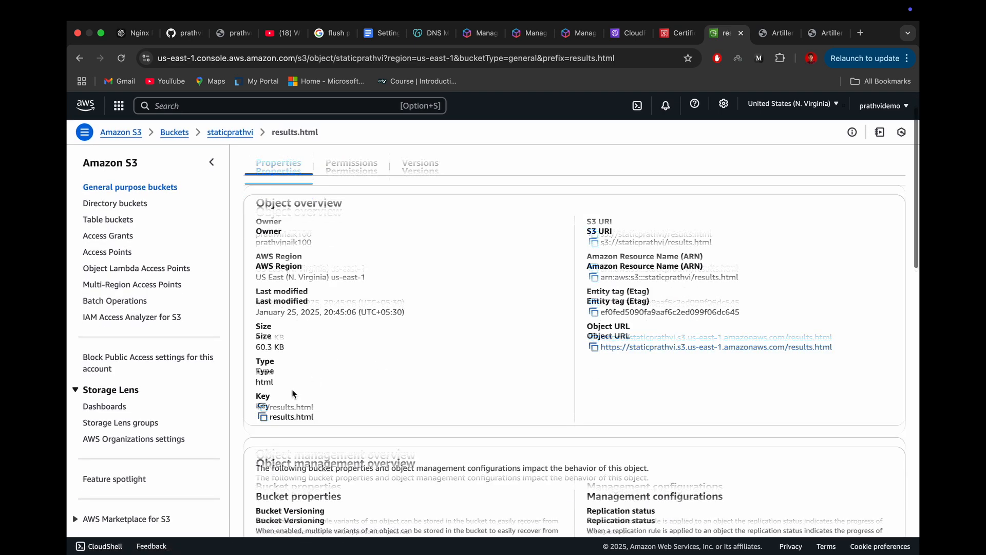
pyautogui.click(593, 329)
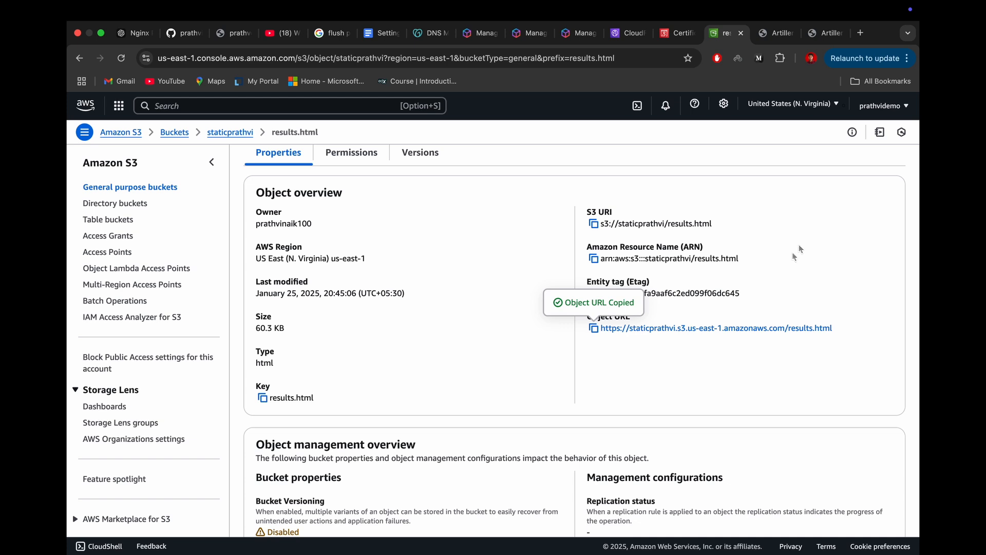
# Step: Test direct access to results.html by loading the copied S3 object URL in a new browser tab, and close that tab
pyautogui.click(861, 33)
pyautogui.press('super+v')
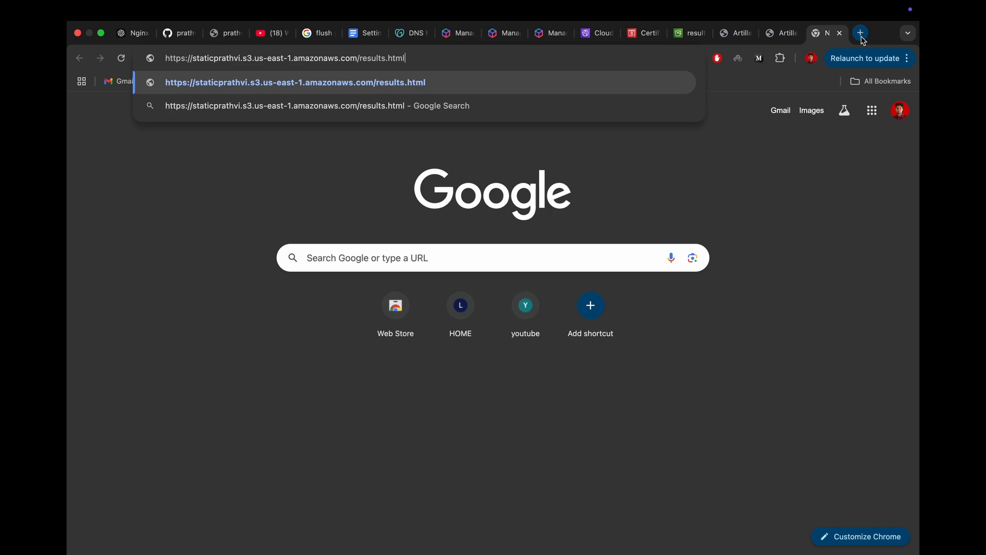
pyautogui.click(688, 33)
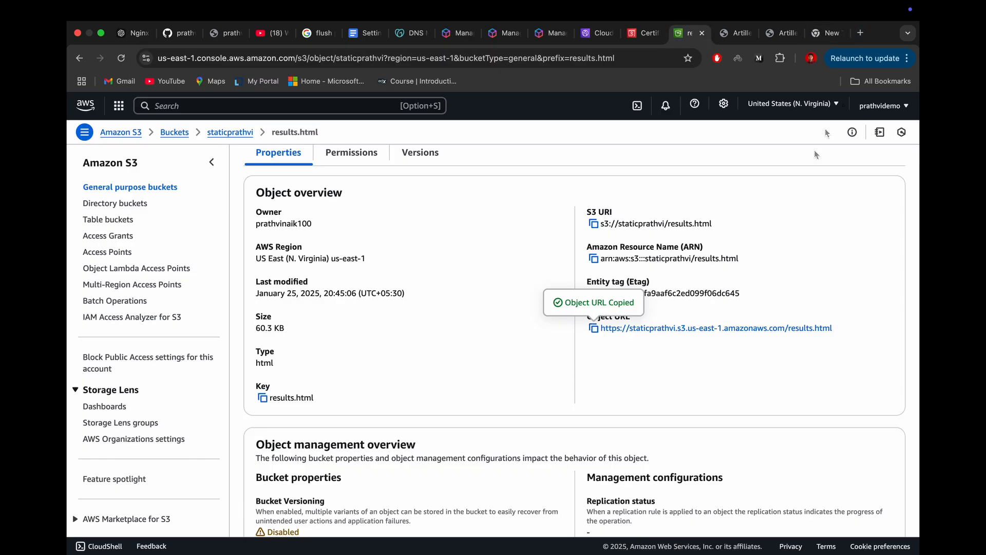
pyautogui.click(827, 37)
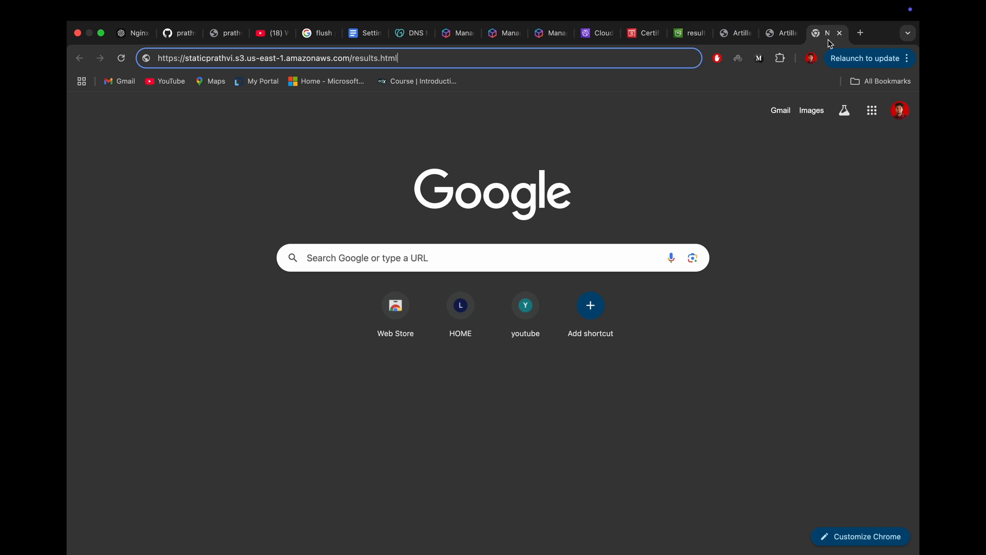
pyautogui.press('Return')
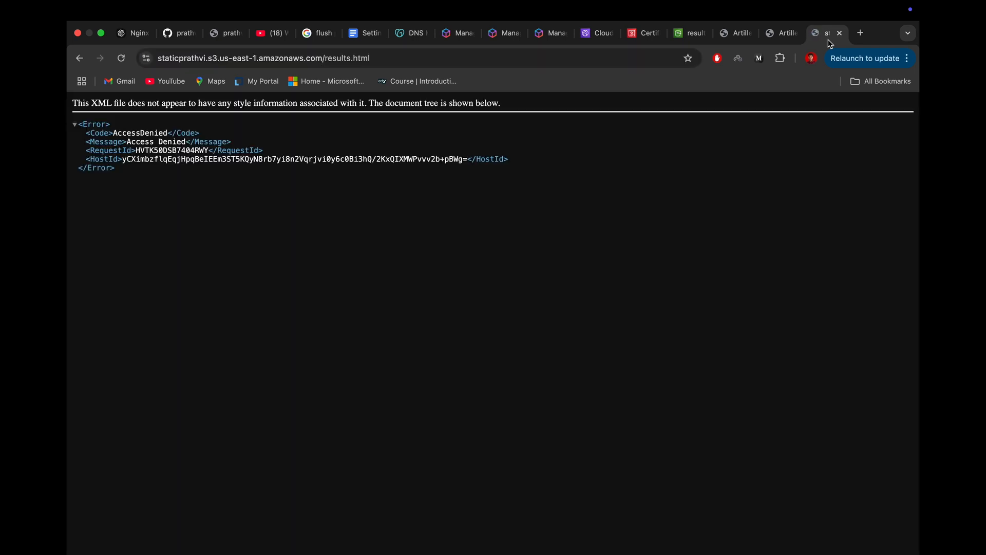
pyautogui.moveTo(155, 180); pyautogui.dragTo(72, 103)
pyautogui.click(841, 34)
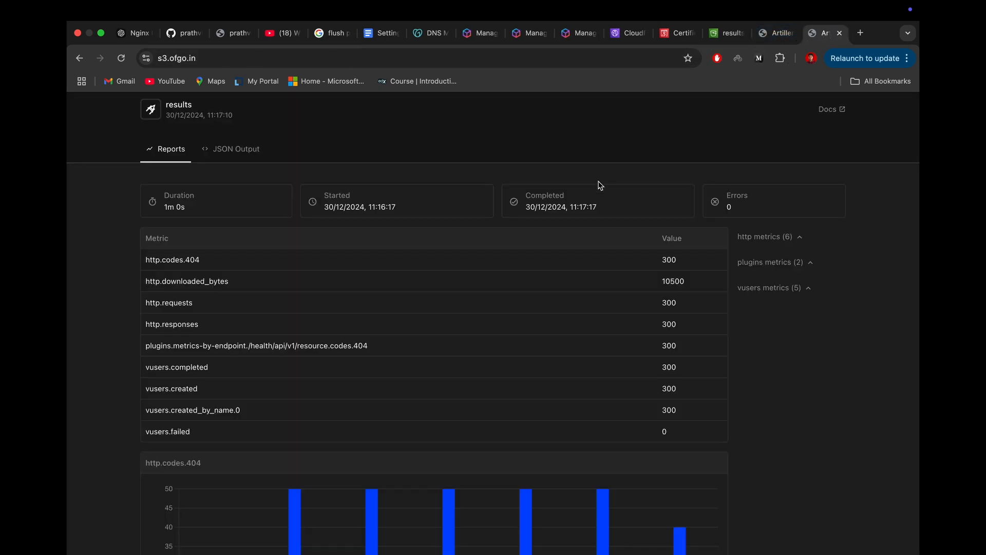
# Step: Review the ACM certificate's status page and the CloudFront domain page, and return to the s3.ofgo.in page
pyautogui.click(676, 37)
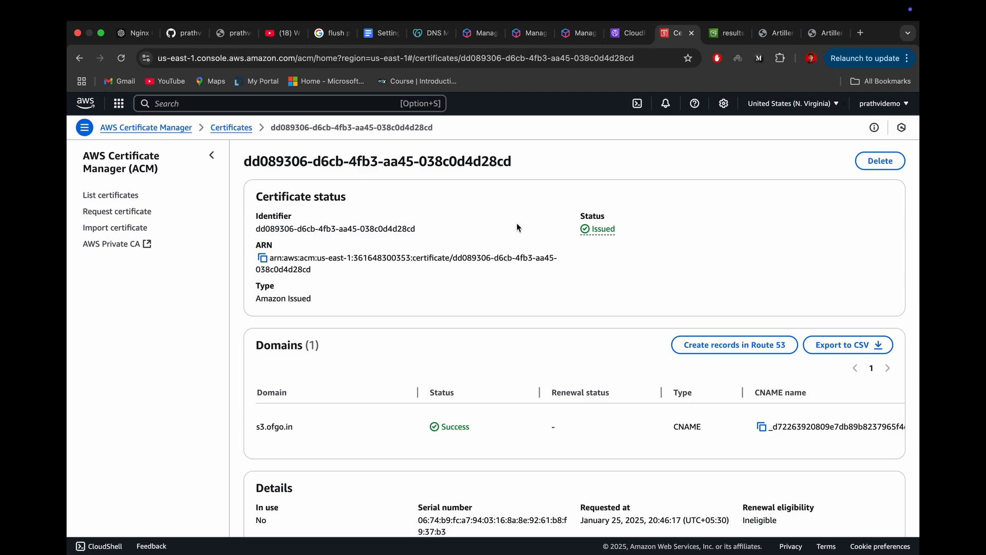
pyautogui.click(773, 33)
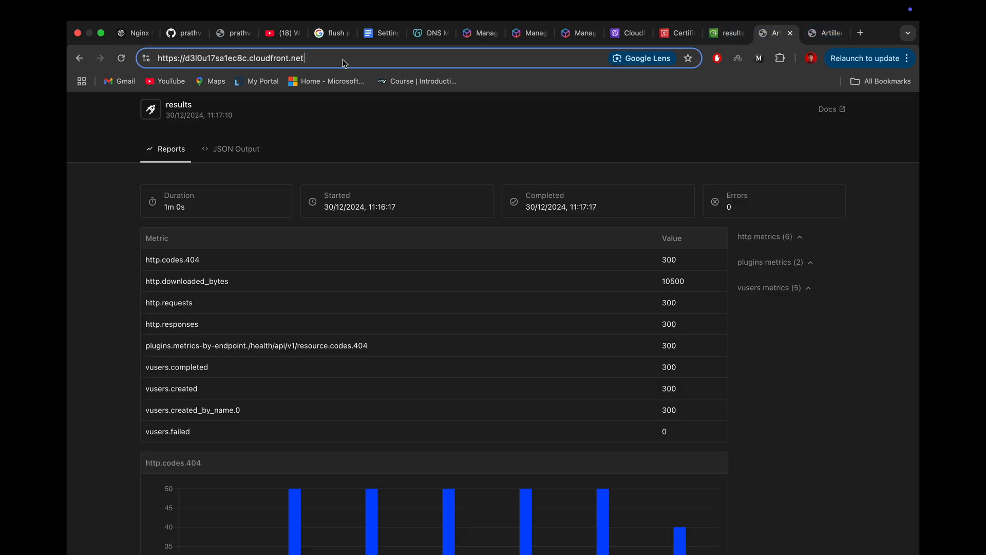
pyautogui.click(826, 33)
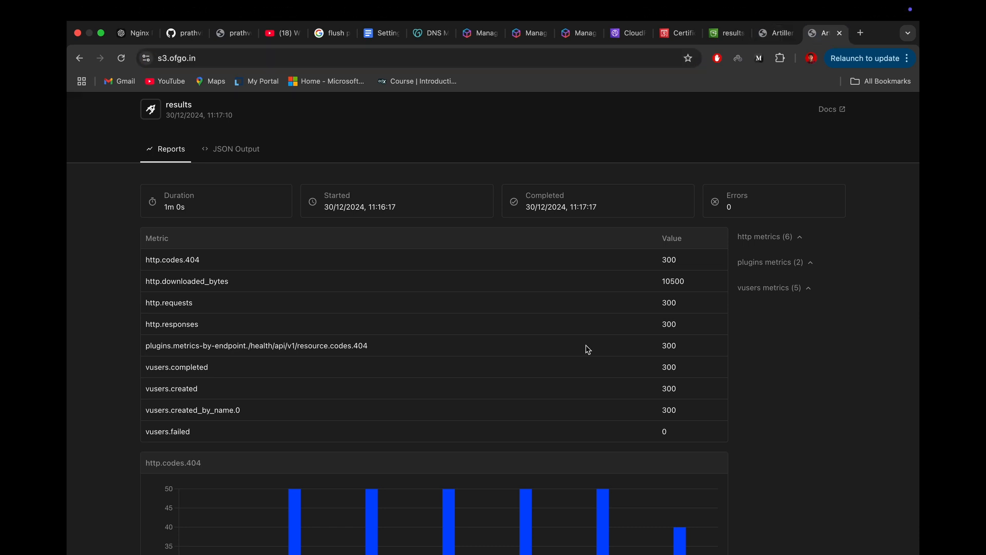